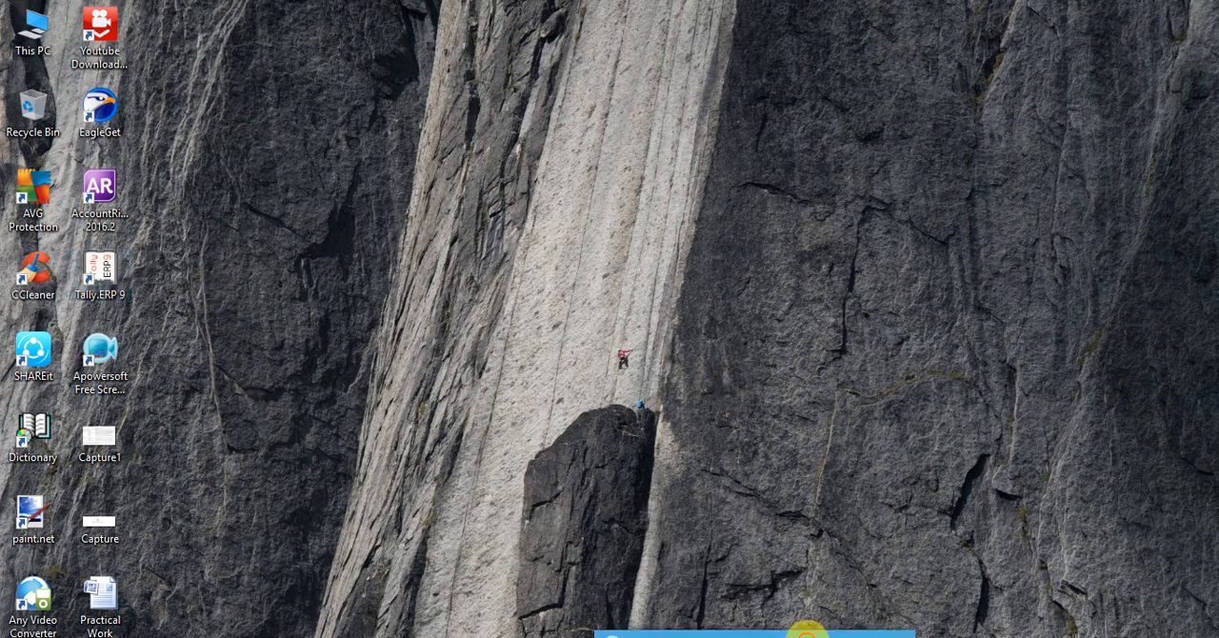
Start Tally.ERP 9 in Educational Mode with the Silver Edition (Single User) option and maximise its window
left_click_drag(807, 629, 831, 633)
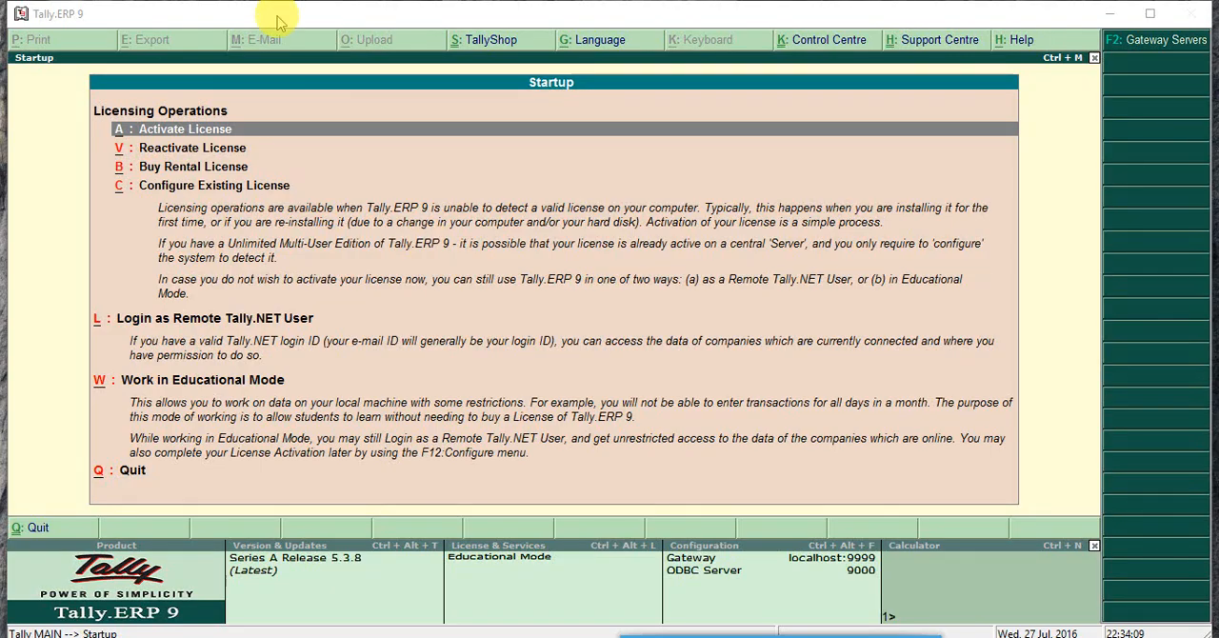
key("Down")
key("Down")
key("Down")
key("Down")
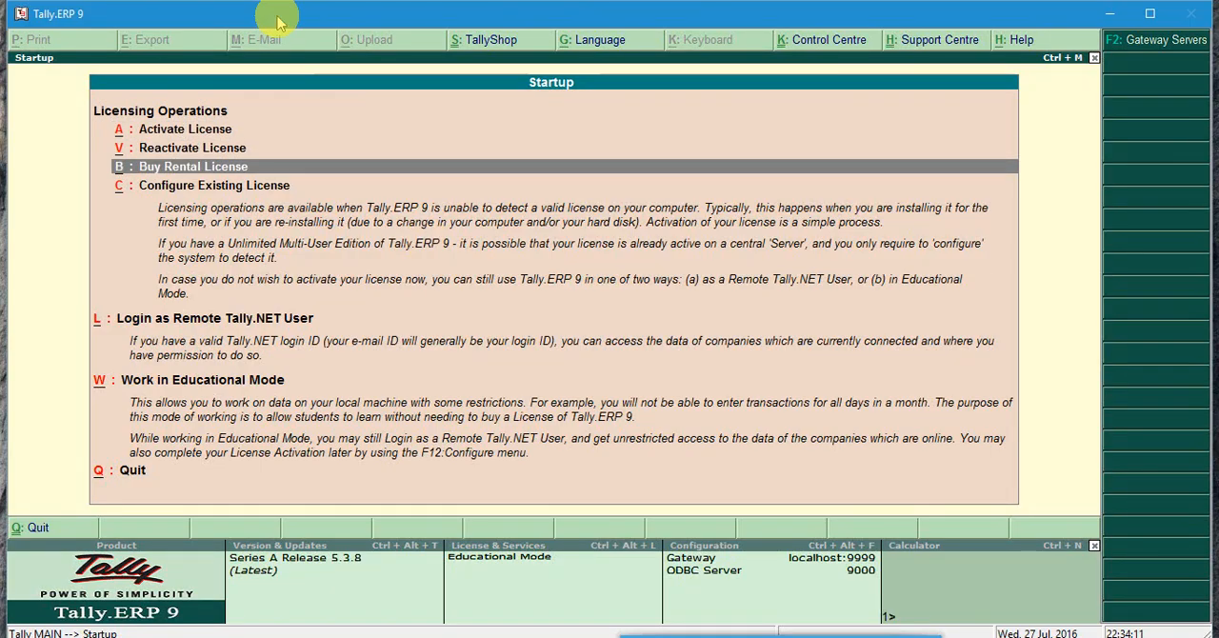
key("Up")
key("Return")
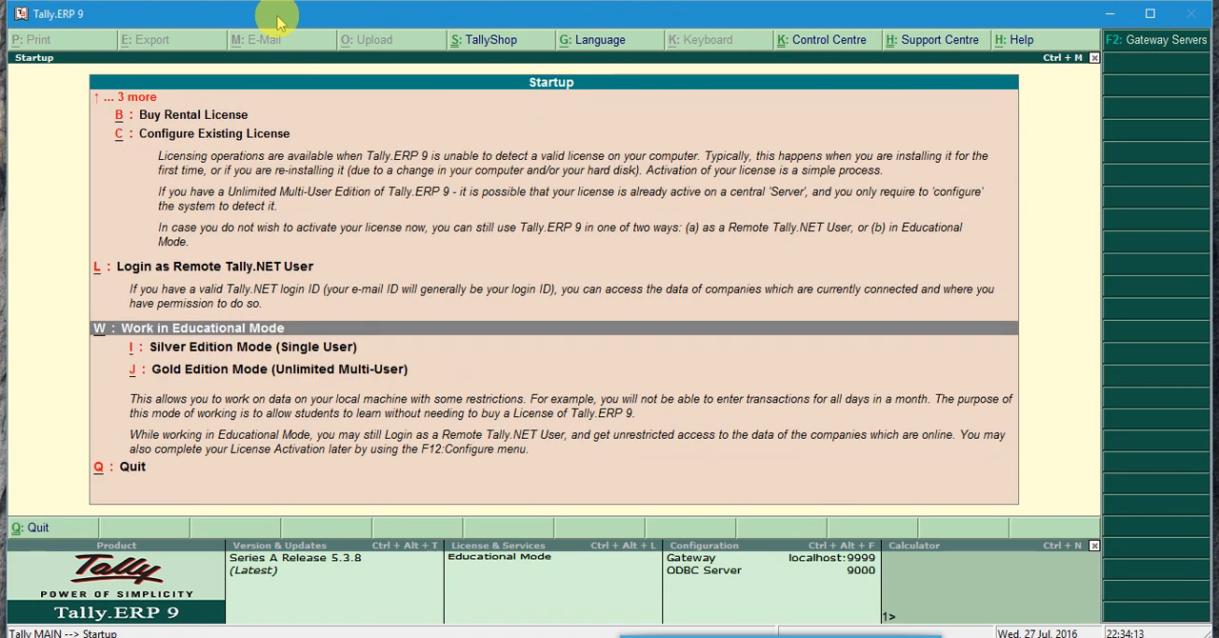
key("Down")
key("Down")
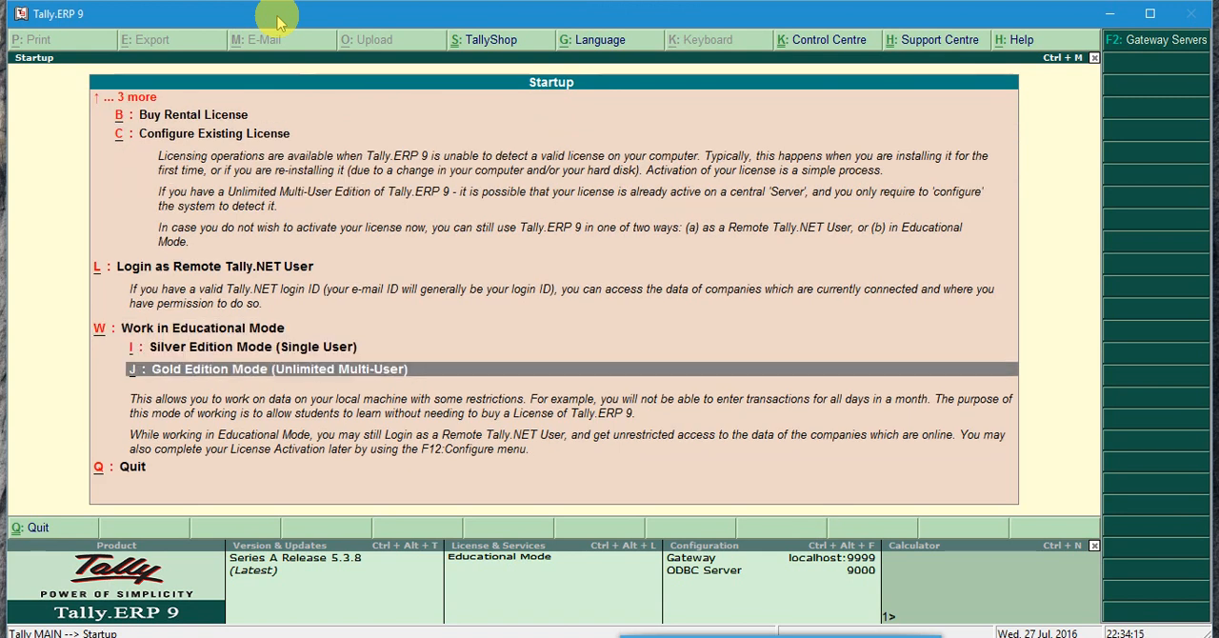
key("Up")
key("Return")
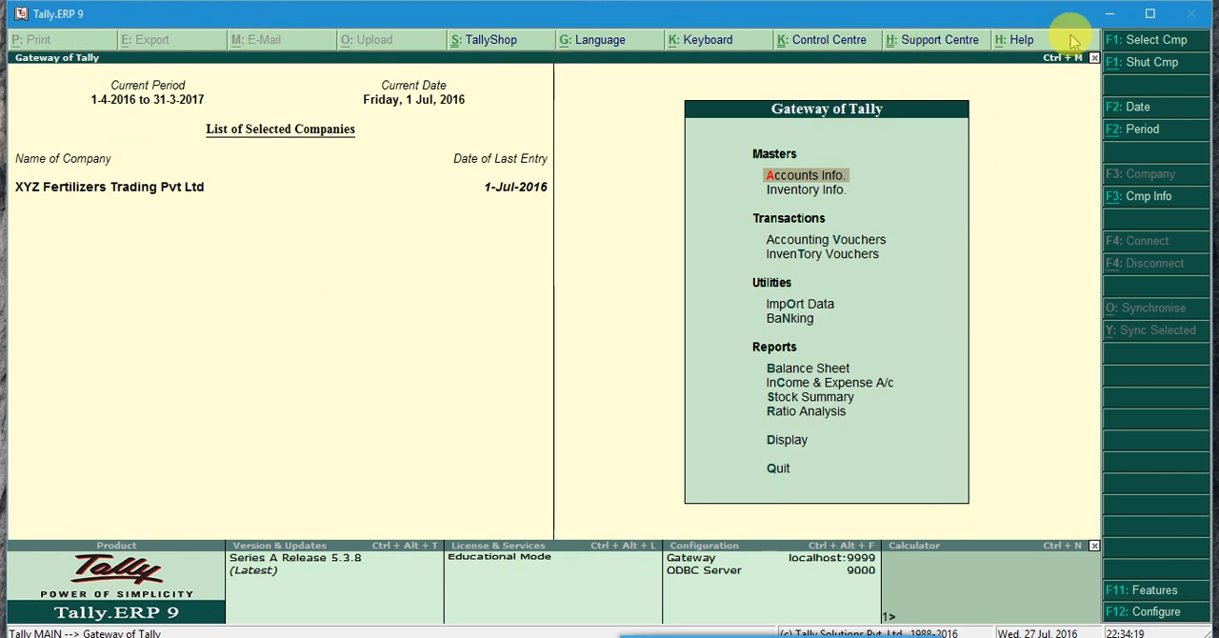
left_click(1150, 15)
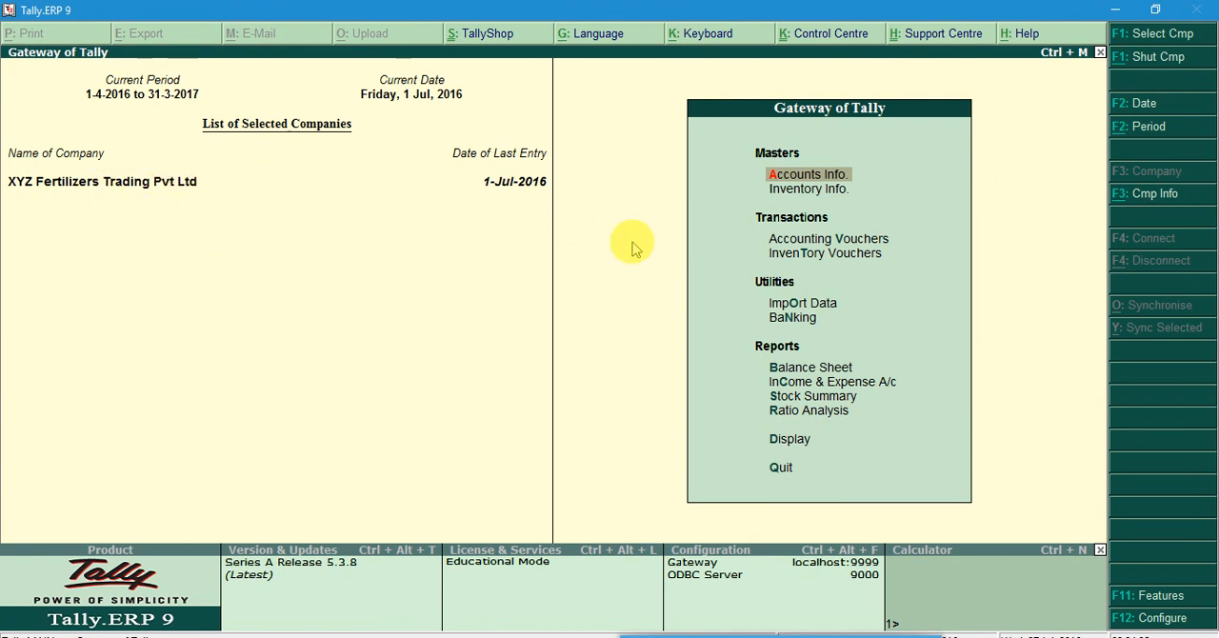
Open accounting voucher entry and start a purchase voucher
left_click(824, 240)
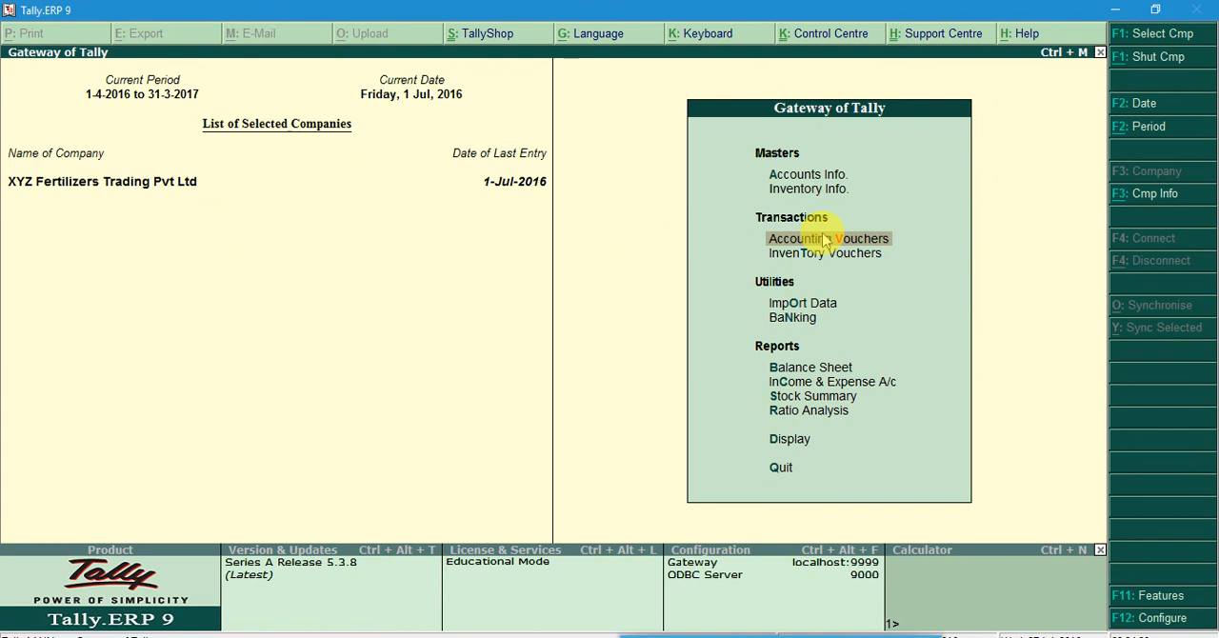
left_click(823, 239)
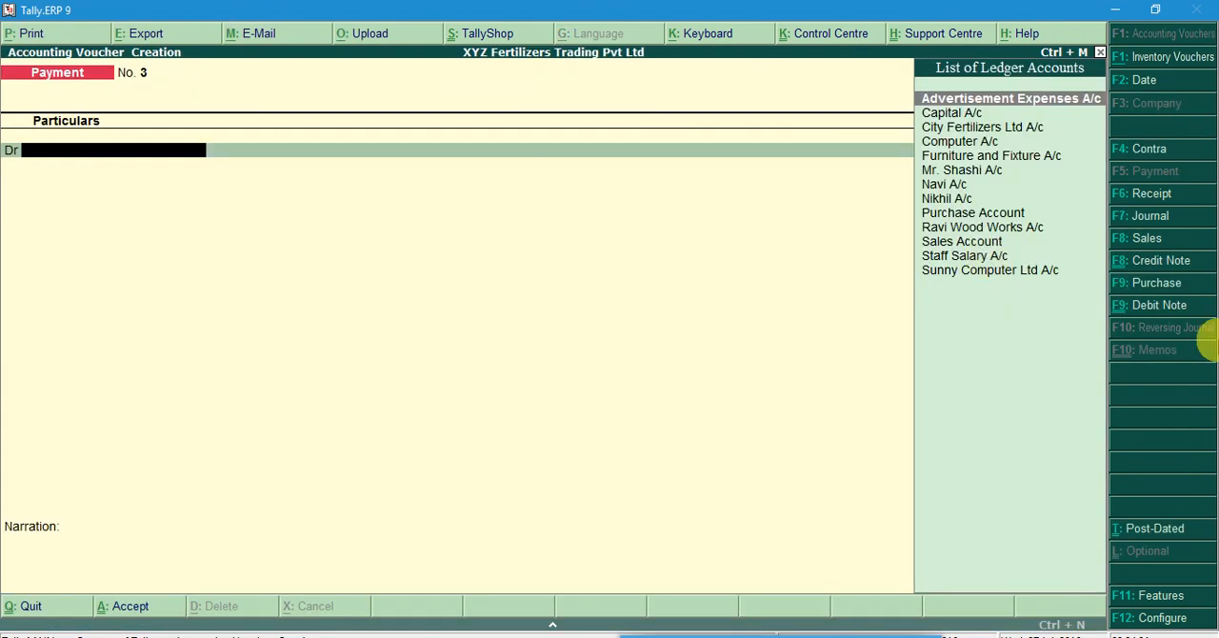
left_click(1155, 283)
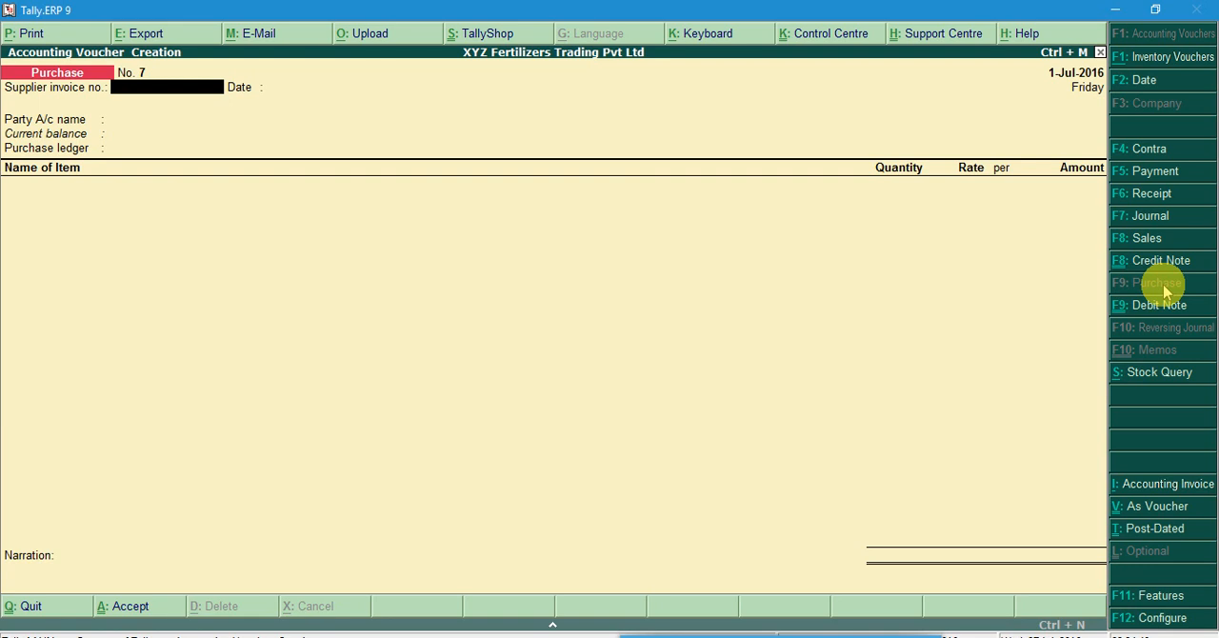
Bring up the sales entry and compare its layout as invoice and as voucher
left_click(1147, 240)
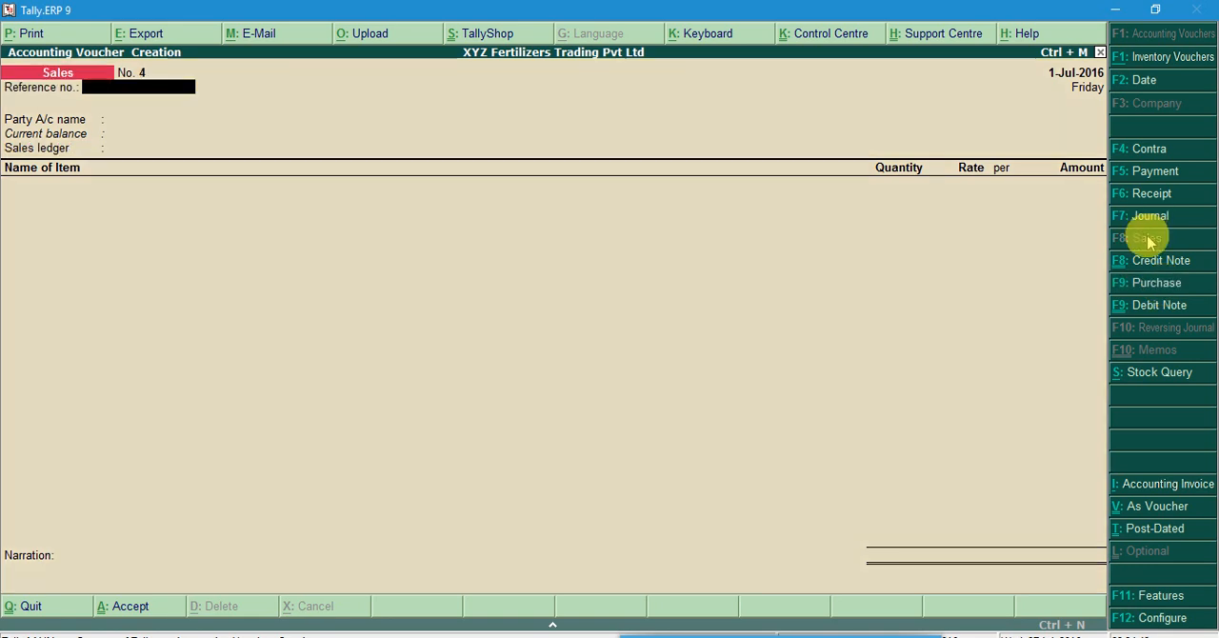
left_click(1168, 289)
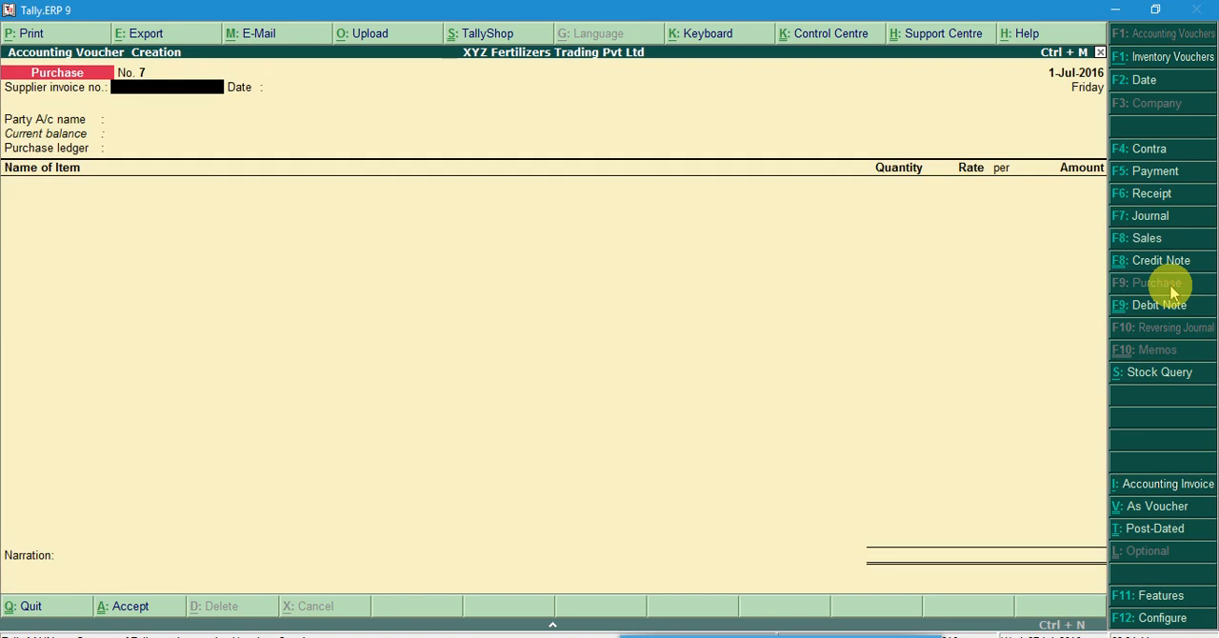
left_click(1121, 242)
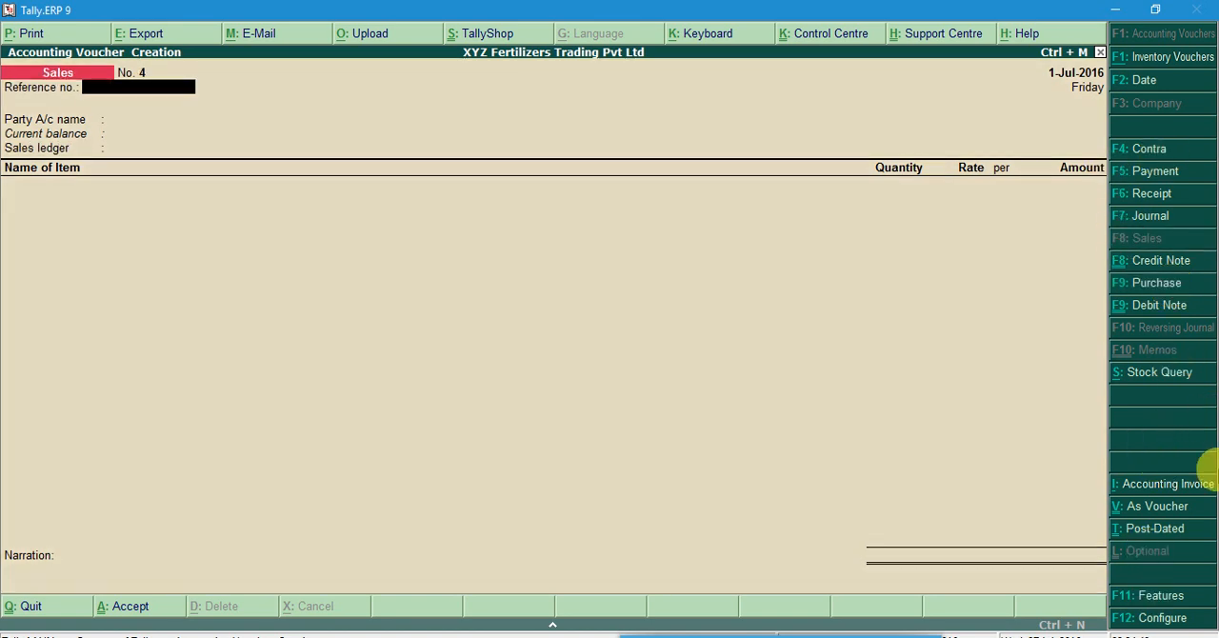
left_click(1152, 512)
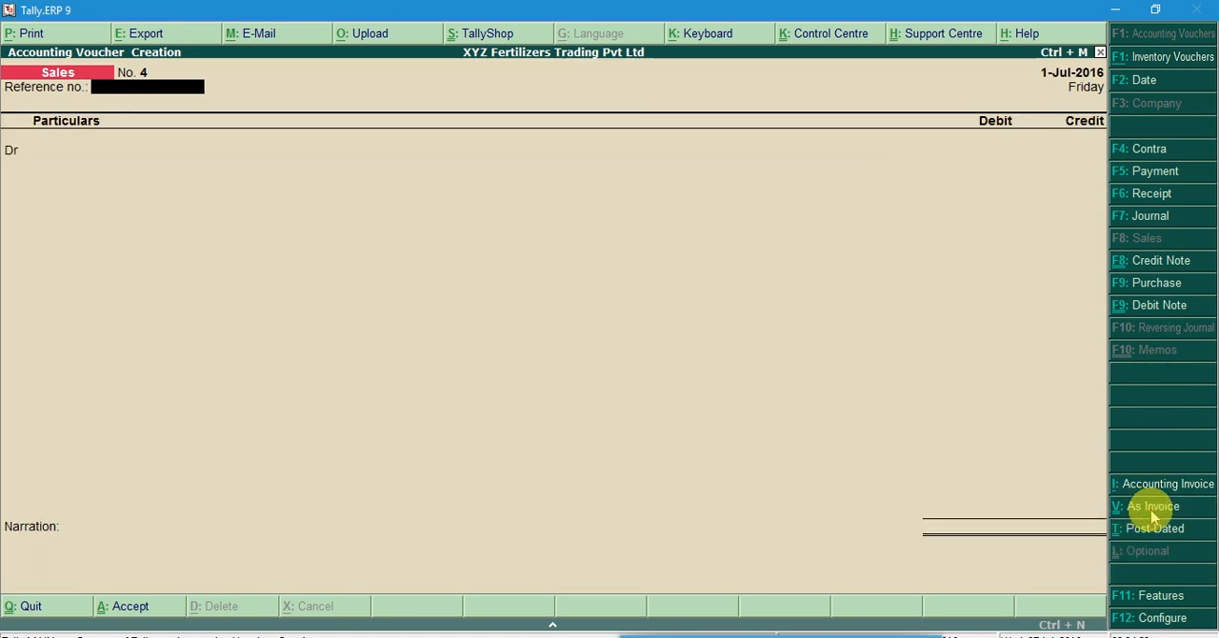
left_click(1153, 512)
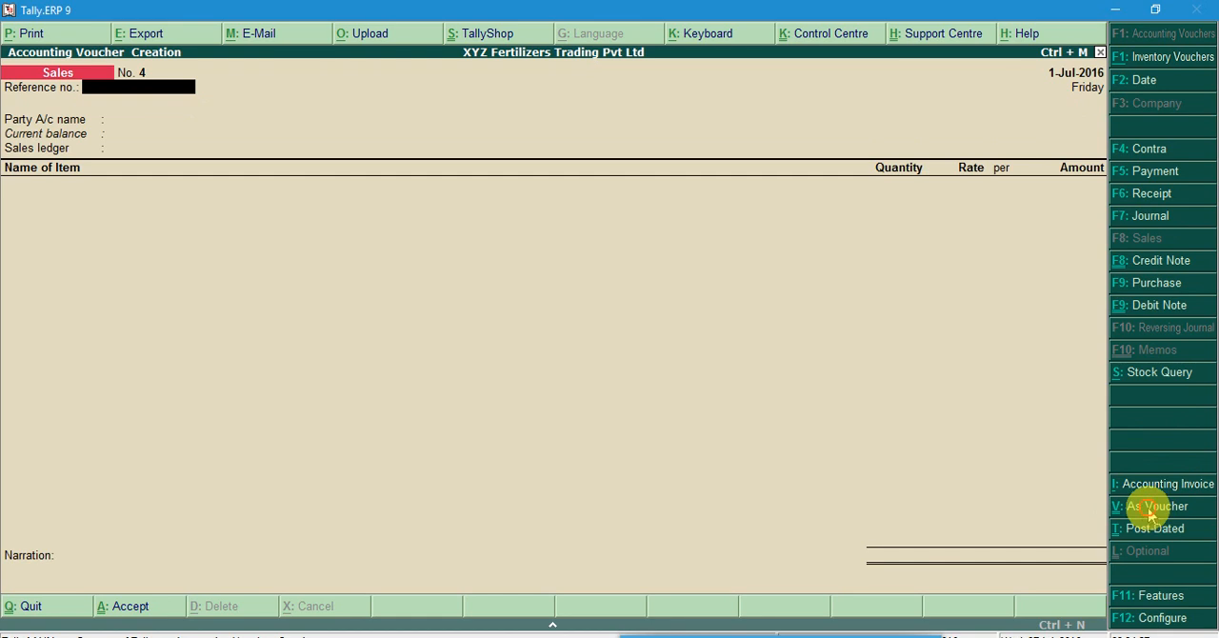
left_click(1152, 513)
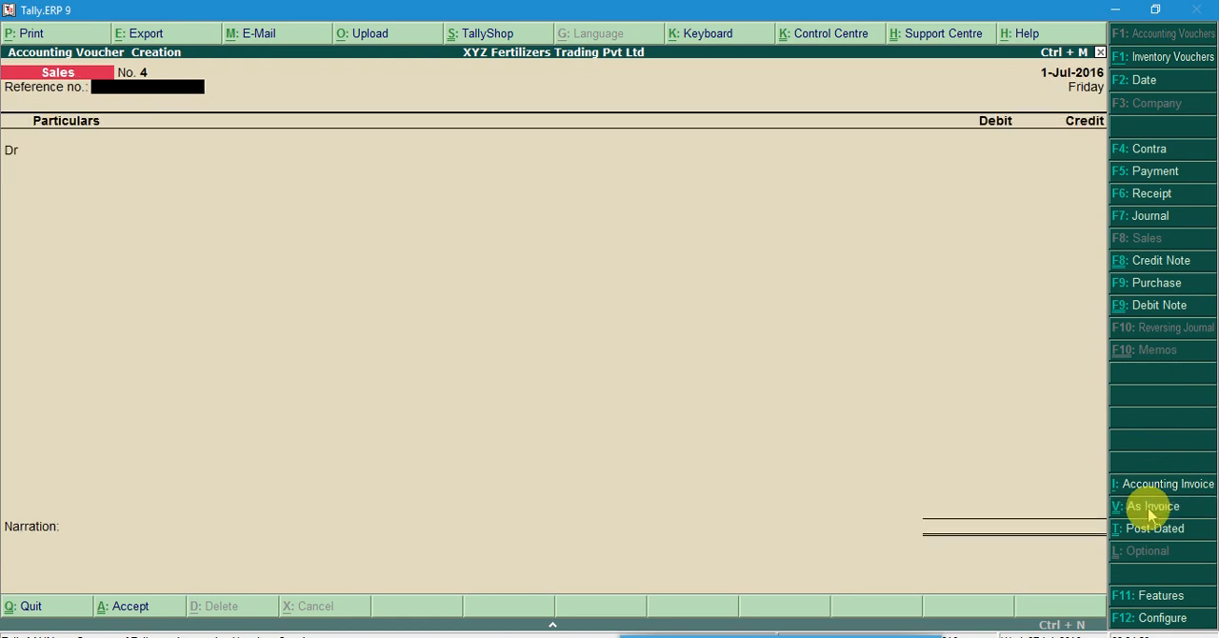
left_click(1152, 513)
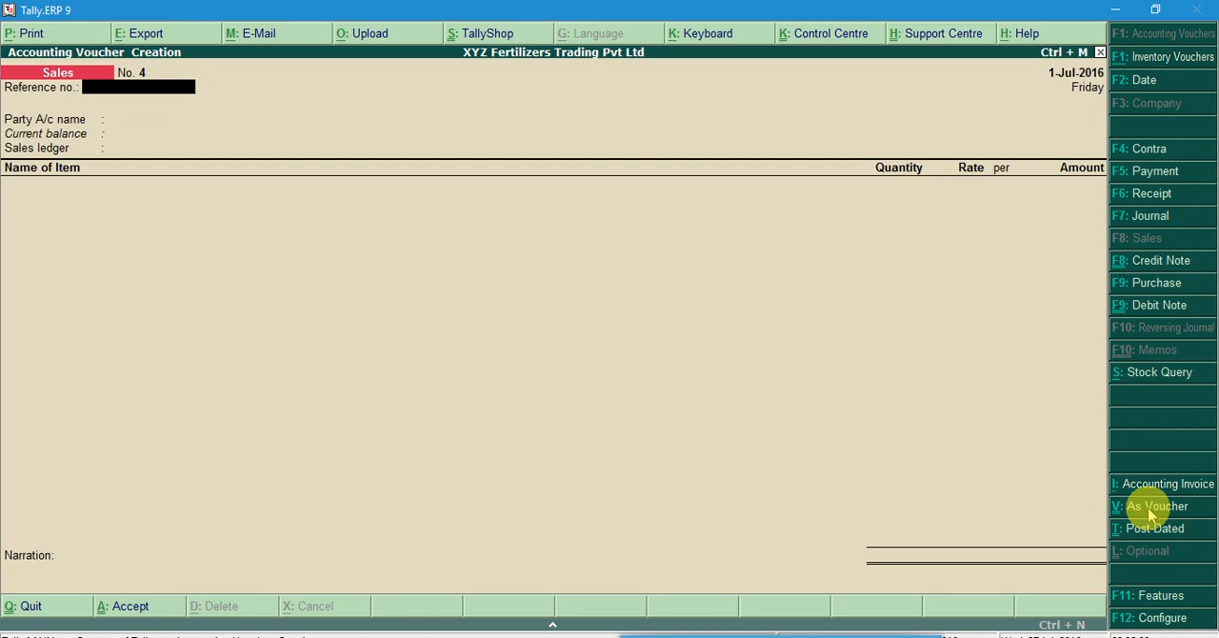
Return to the purchase entry and set it to voucher mode
left_click(1147, 286)
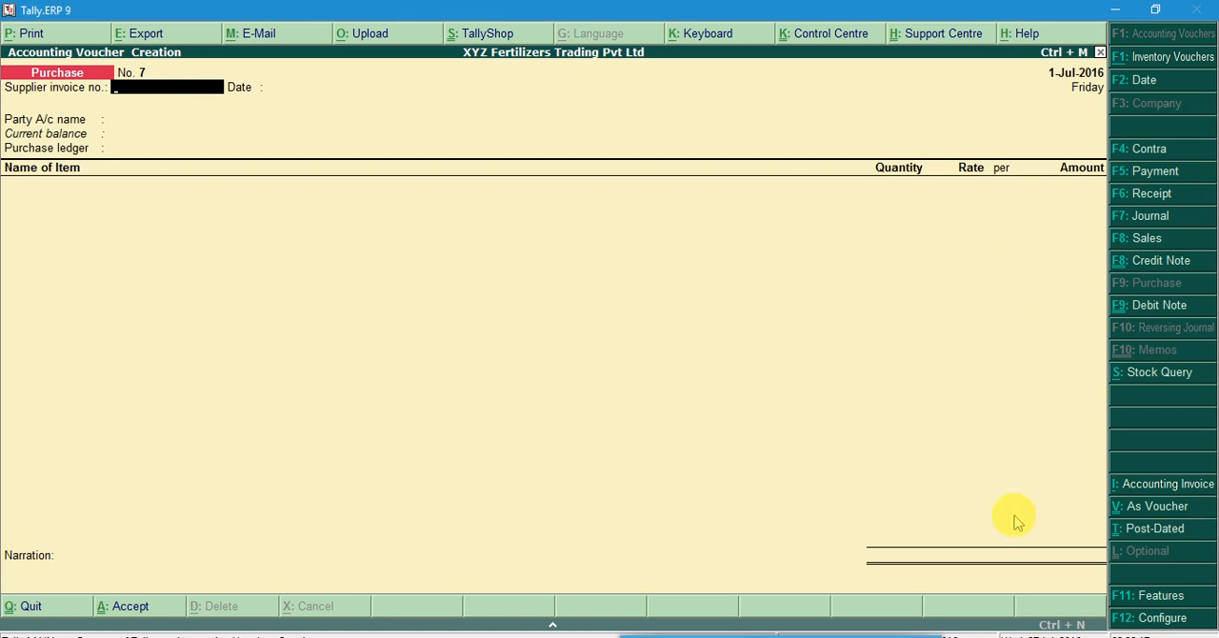
left_click(1152, 508)
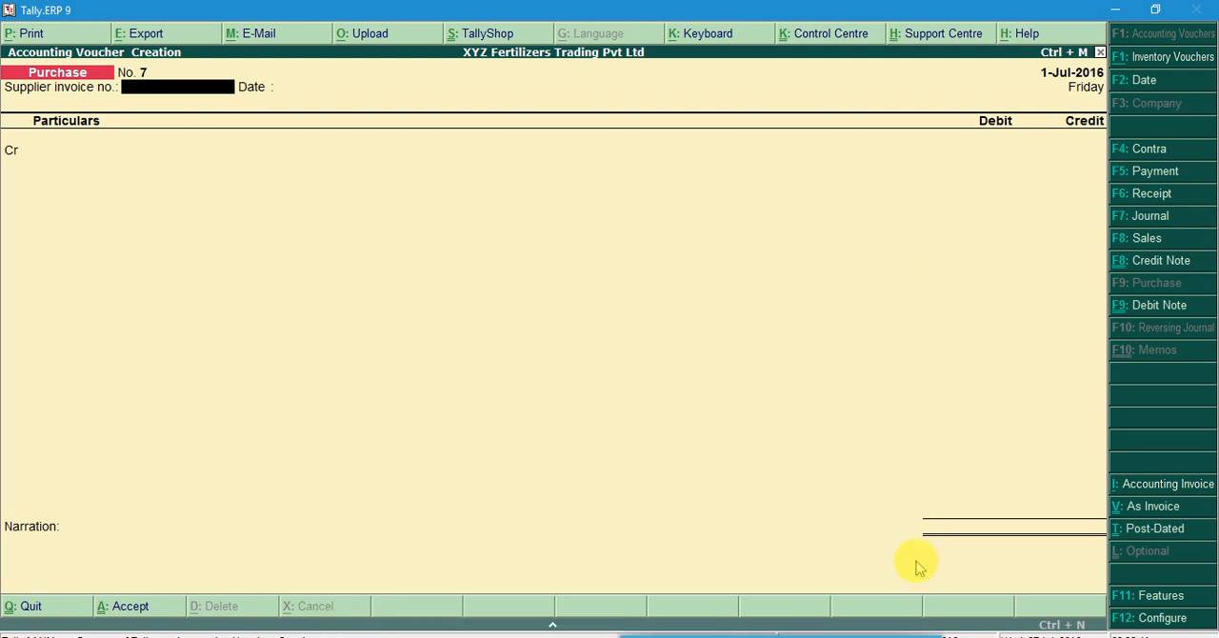
Open the Practical Work document in Word and highlight the Fertilizer A purchase transaction with its bag price table
left_click(1114, 9)
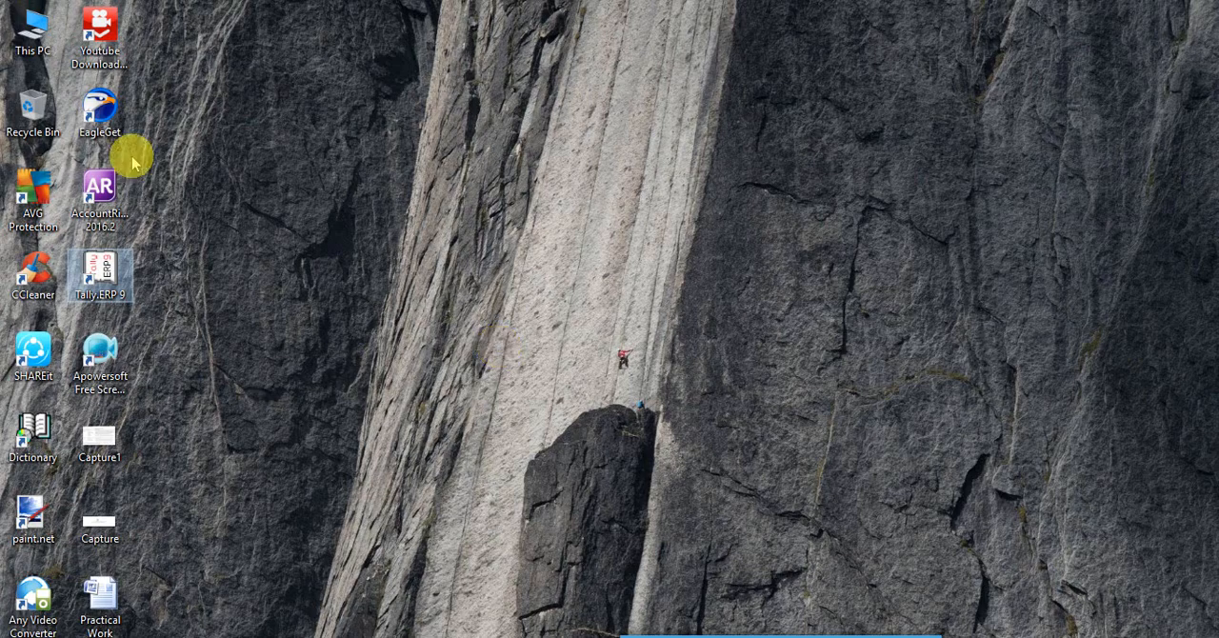
left_click(112, 602)
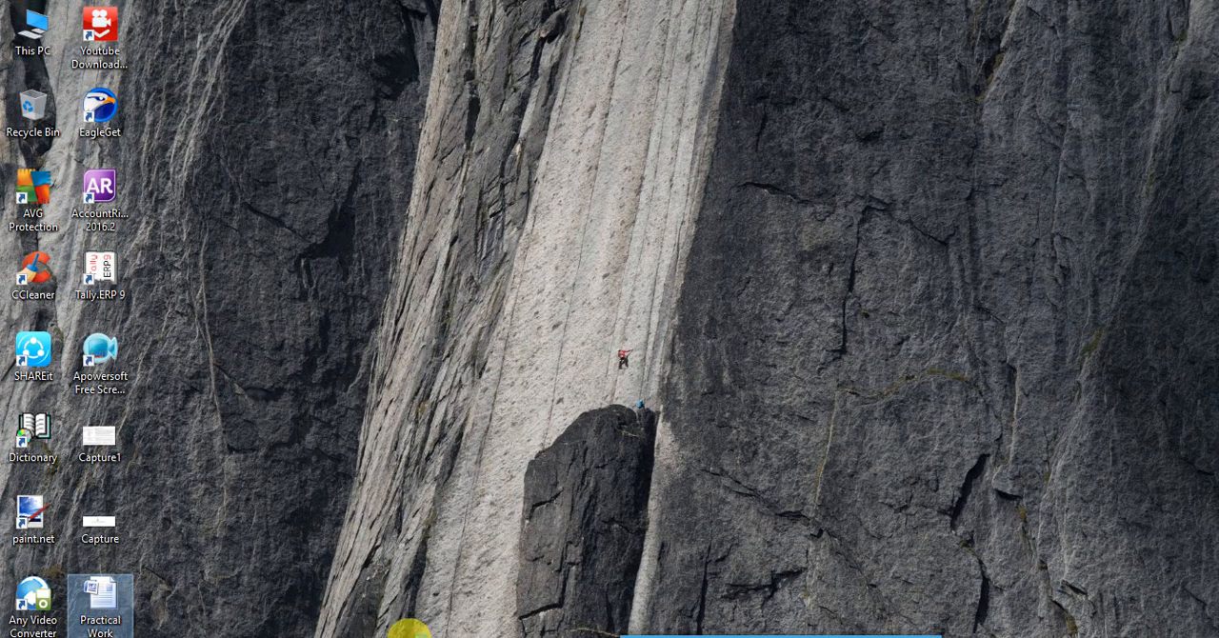
mouse_move(591, 636)
left_click(599, 586)
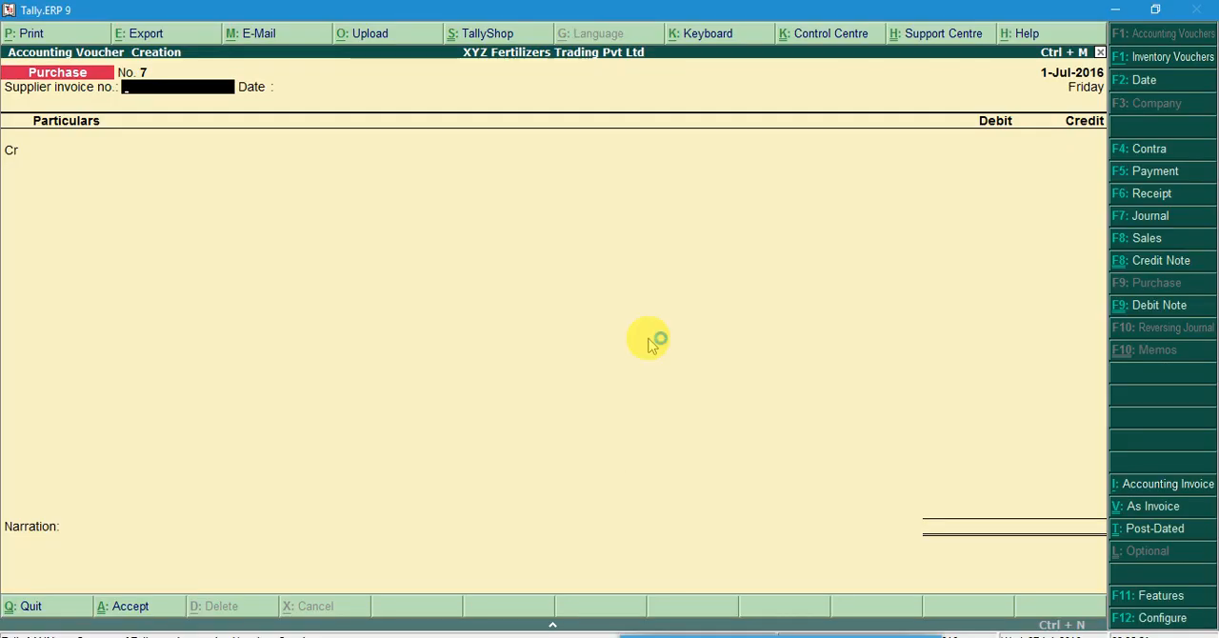
left_click_drag(819, 637, 924, 637)
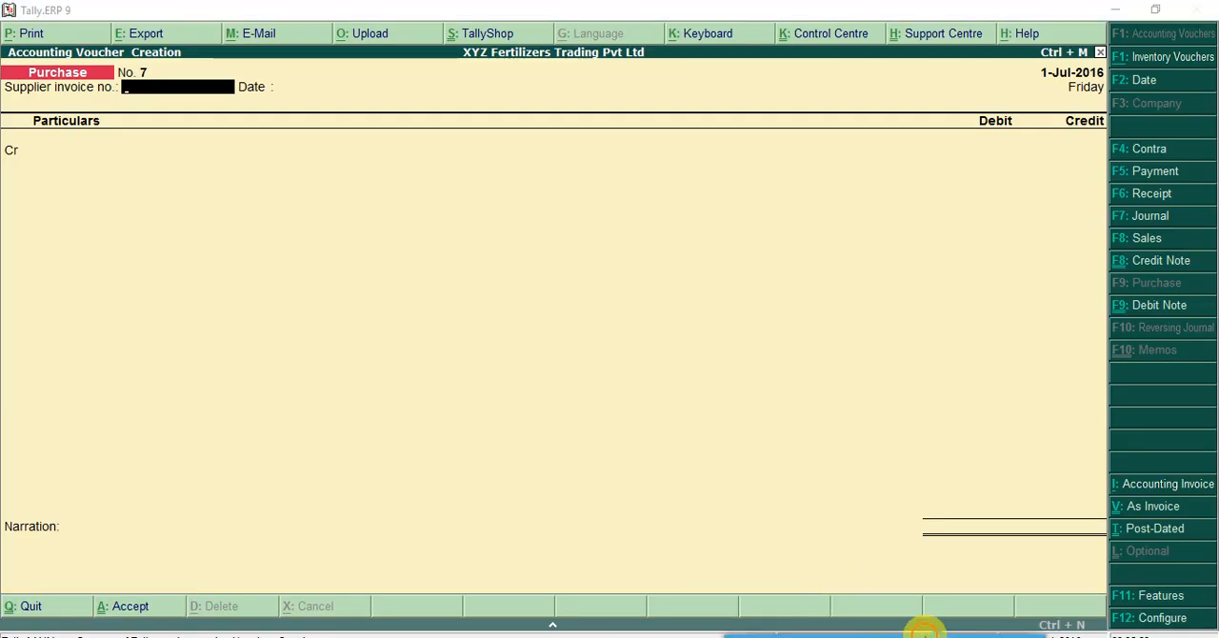
left_click(917, 631)
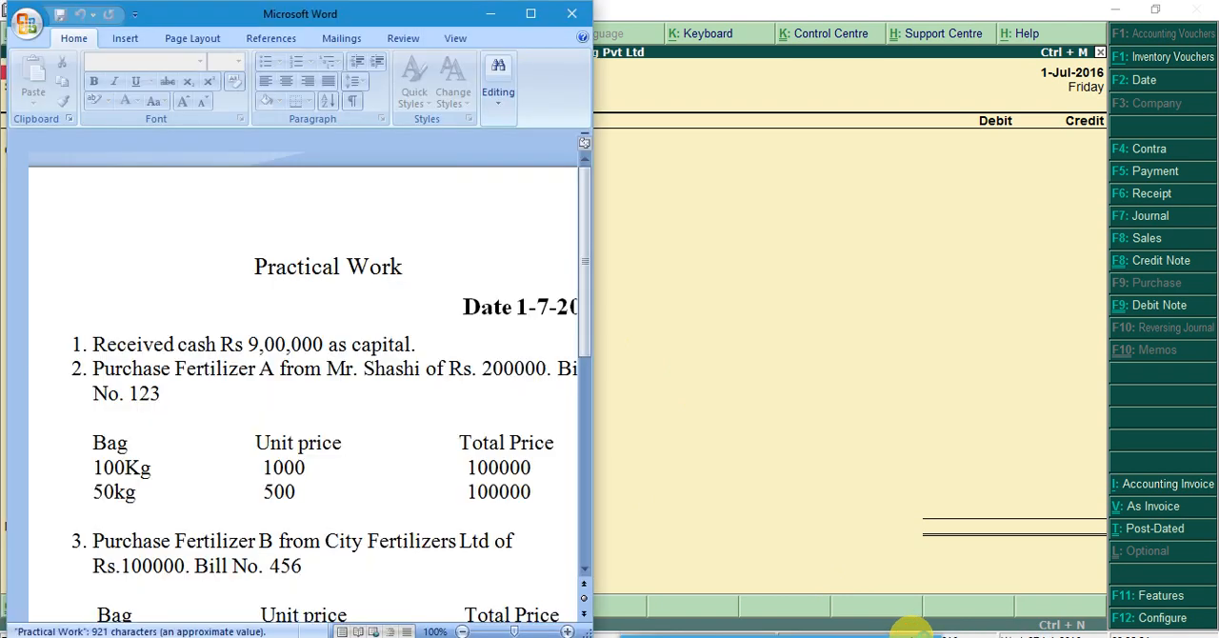
left_click(530, 12)
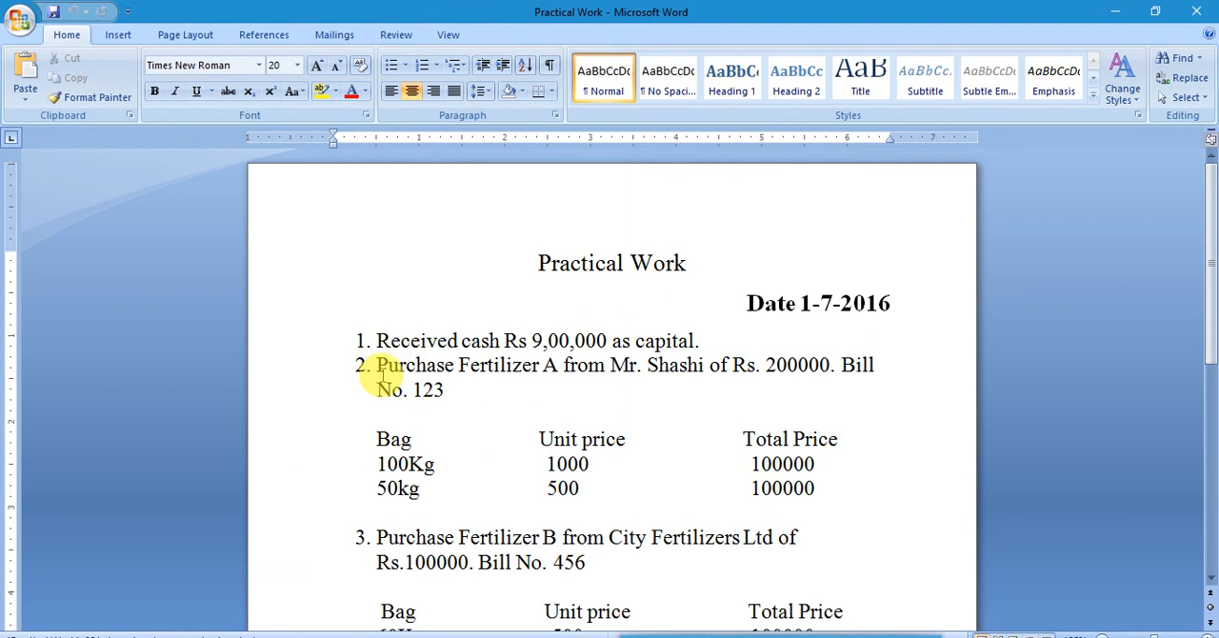
left_click_drag(378, 372, 781, 486)
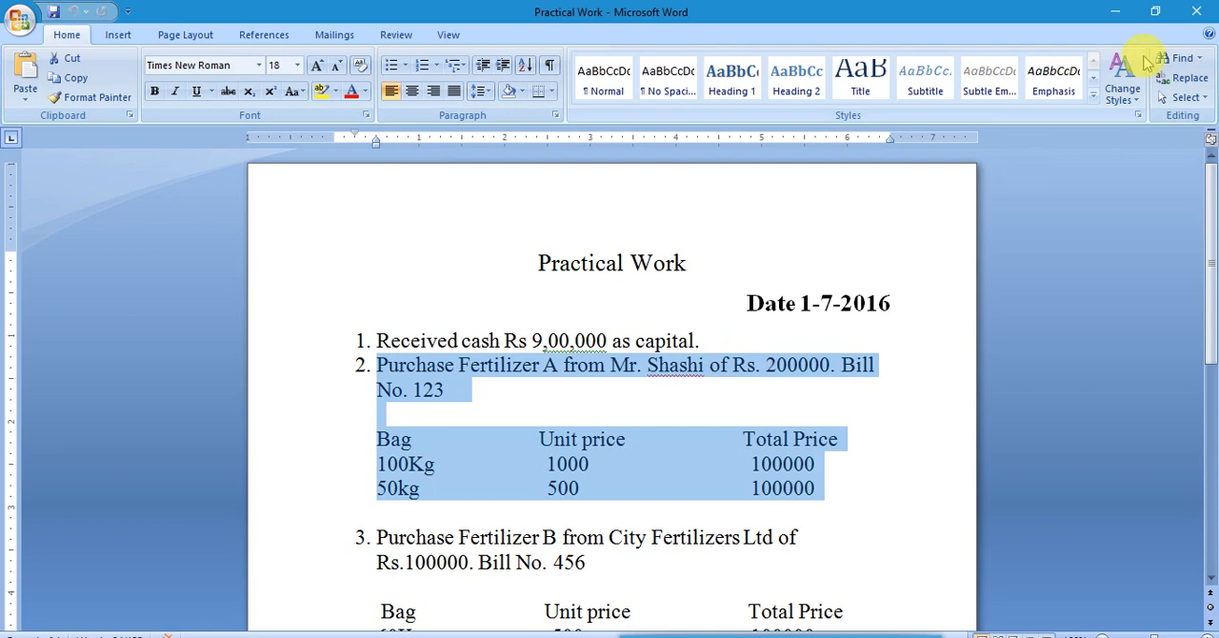
Back in Tally, leave the supplier invoice number and date blank, credit the Fertilizer A supplier's ledger and accept the party details unfilled
left_click(1115, 11)
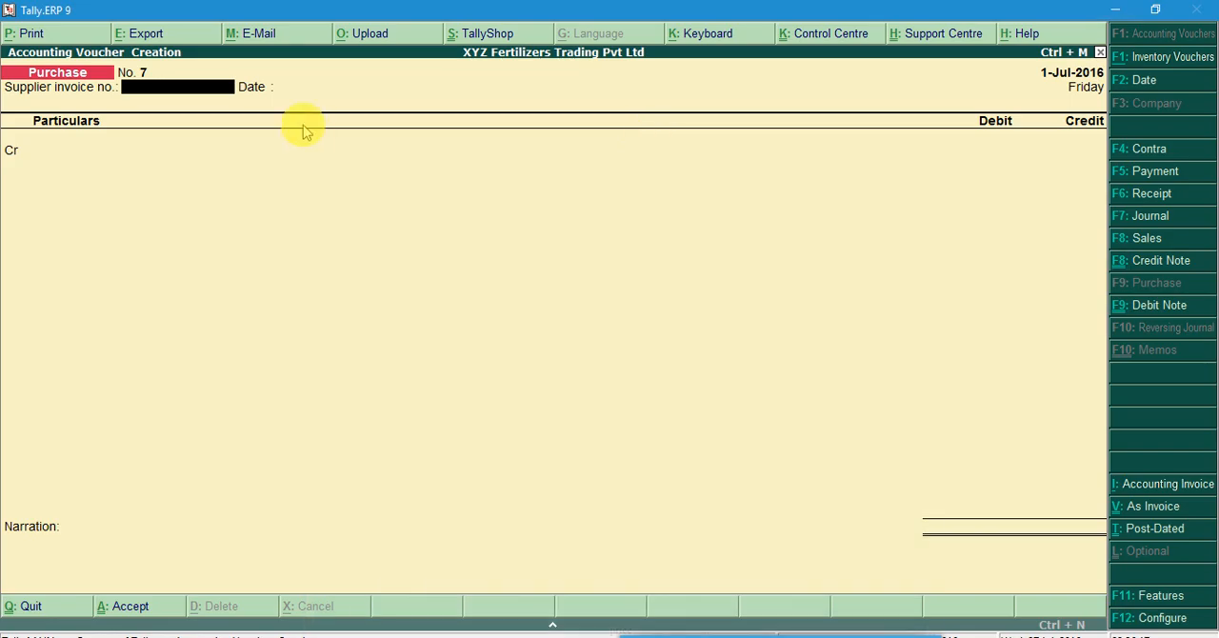
key("Return")
key("Return")
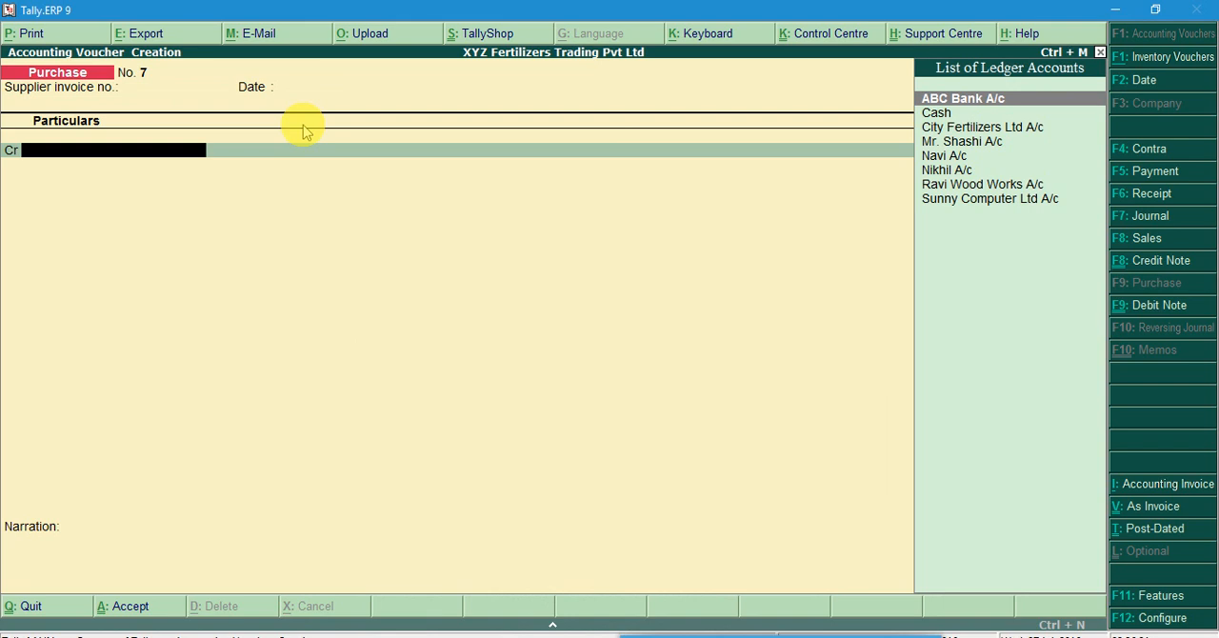
key("Down")
key("Down")
key("Down")
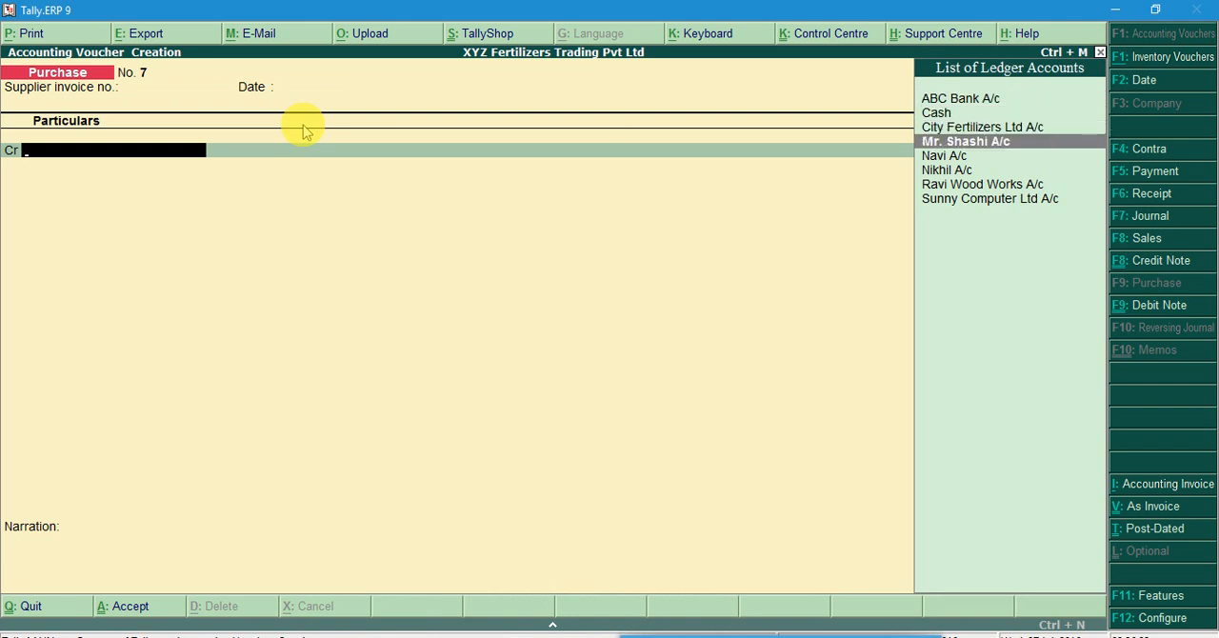
key("Return")
key("Return")
key("Return")
key("Return")
key("Return")
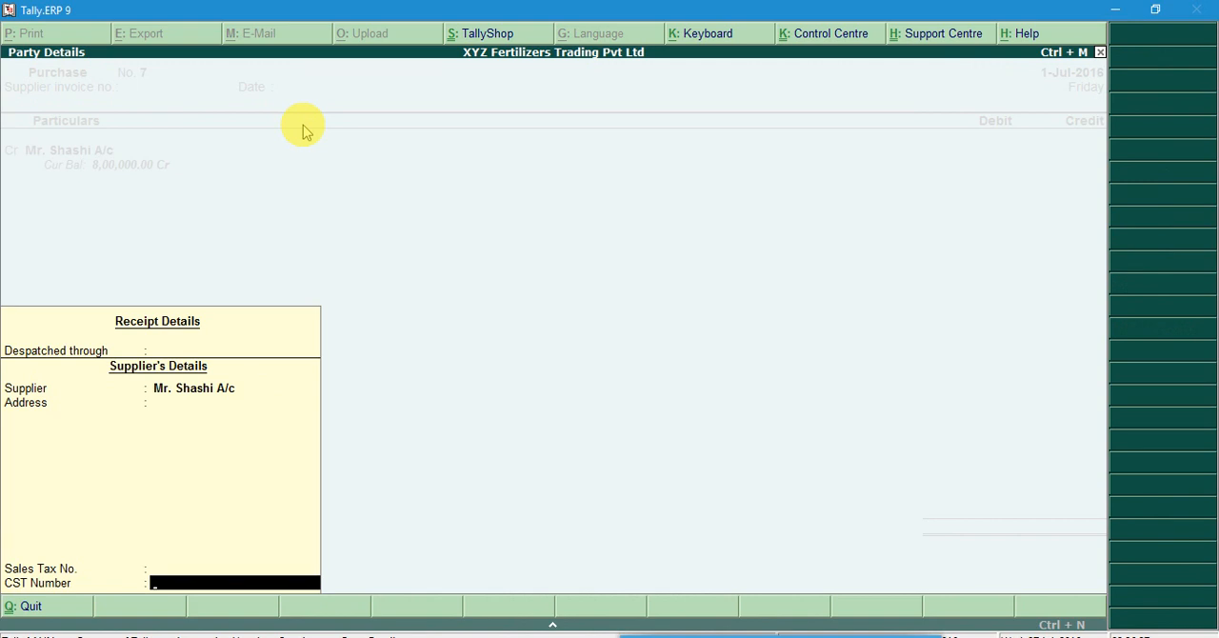
key("Return")
Enter 200000 as the supplier's credit amount and choose Purchase Account as the debit ledger
type("200000")
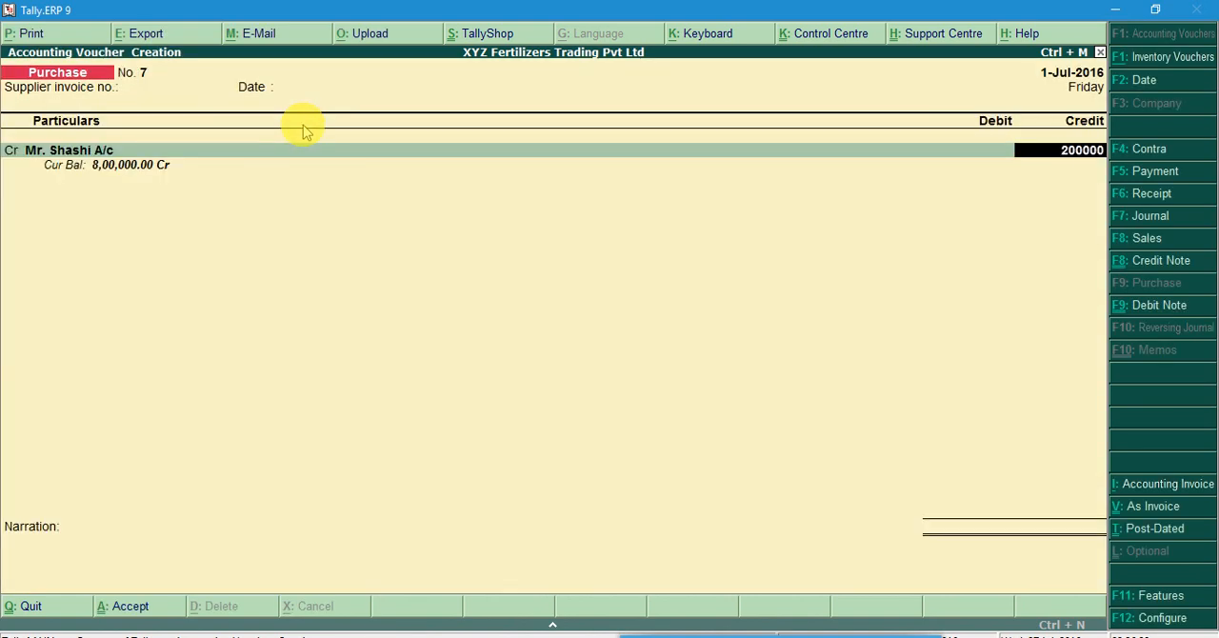
key("Return")
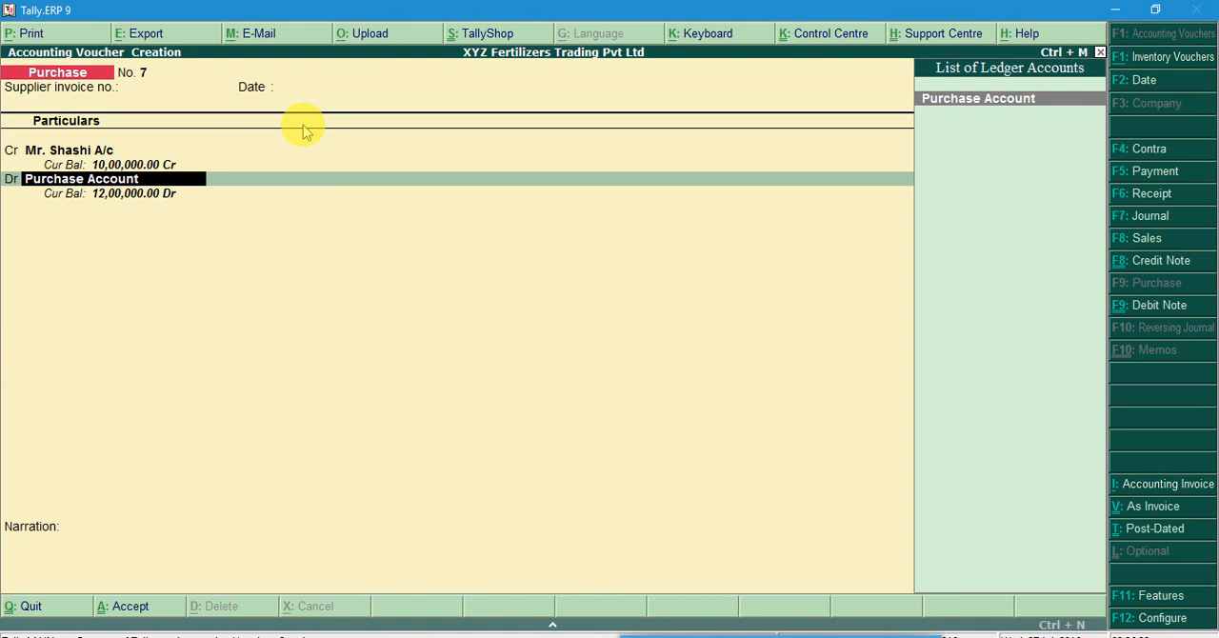
key("Return")
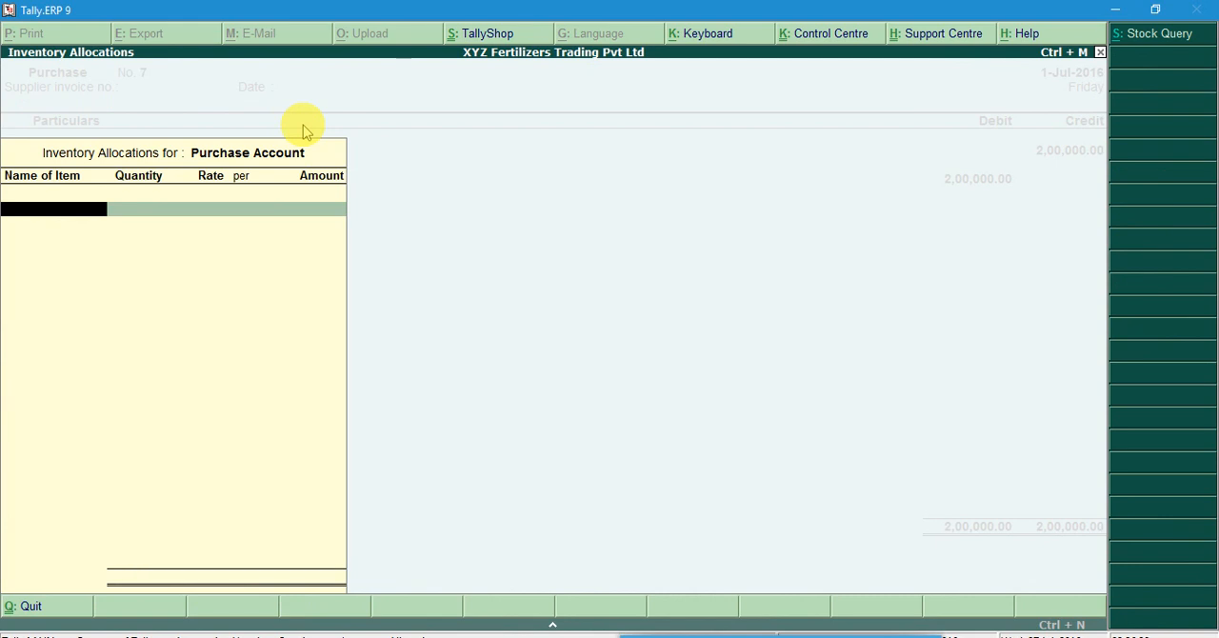
Choose Ferlizer A 100kg as the first stock item in the Purchase Account's inventory allocation
key("space")
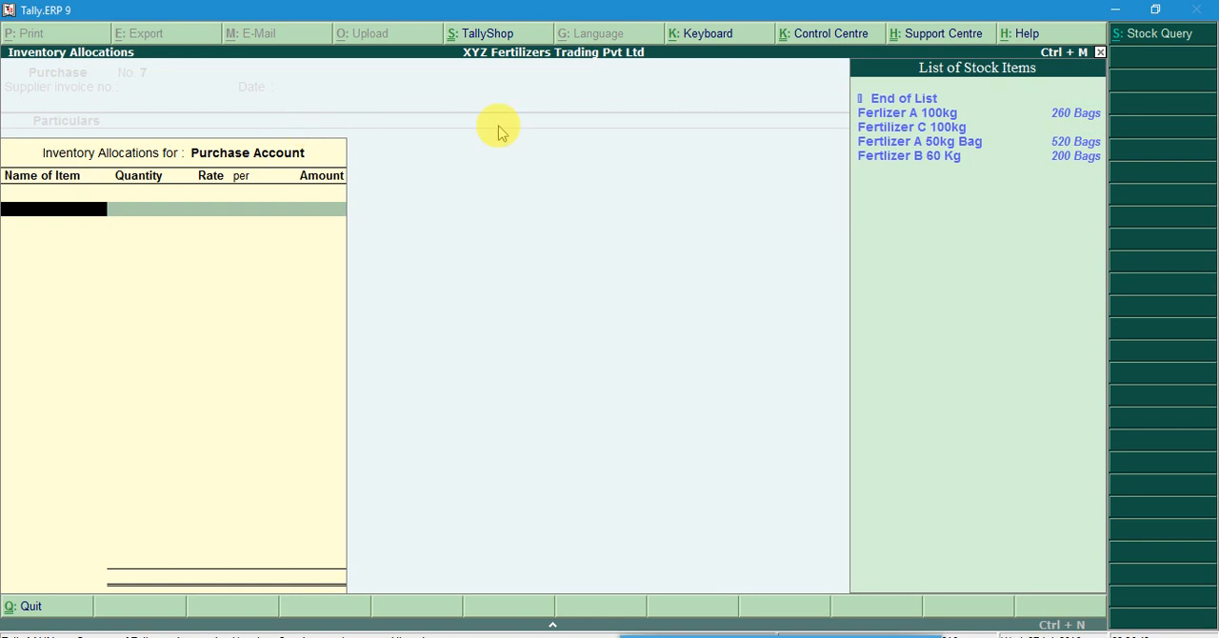
left_click(919, 118)
left_click(922, 118)
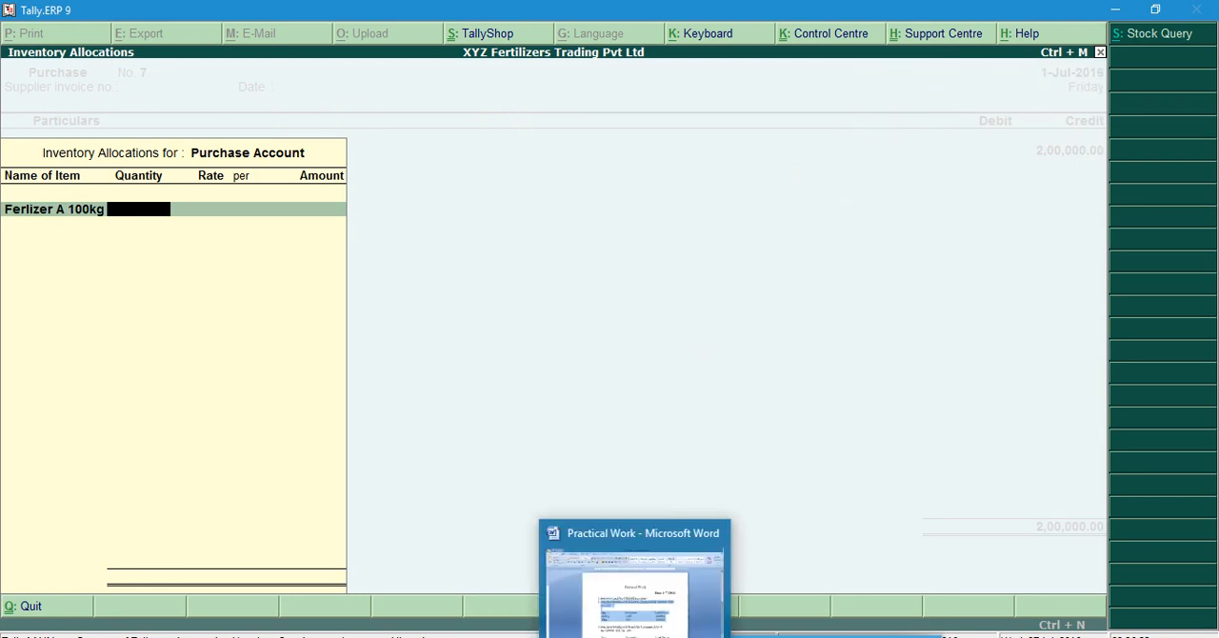
Check the Fertilizer A purchase in the Word document, then in Tally allocate 100 bags of Ferlizer A 100kg at the 1,000.00 rate
left_click(634, 635)
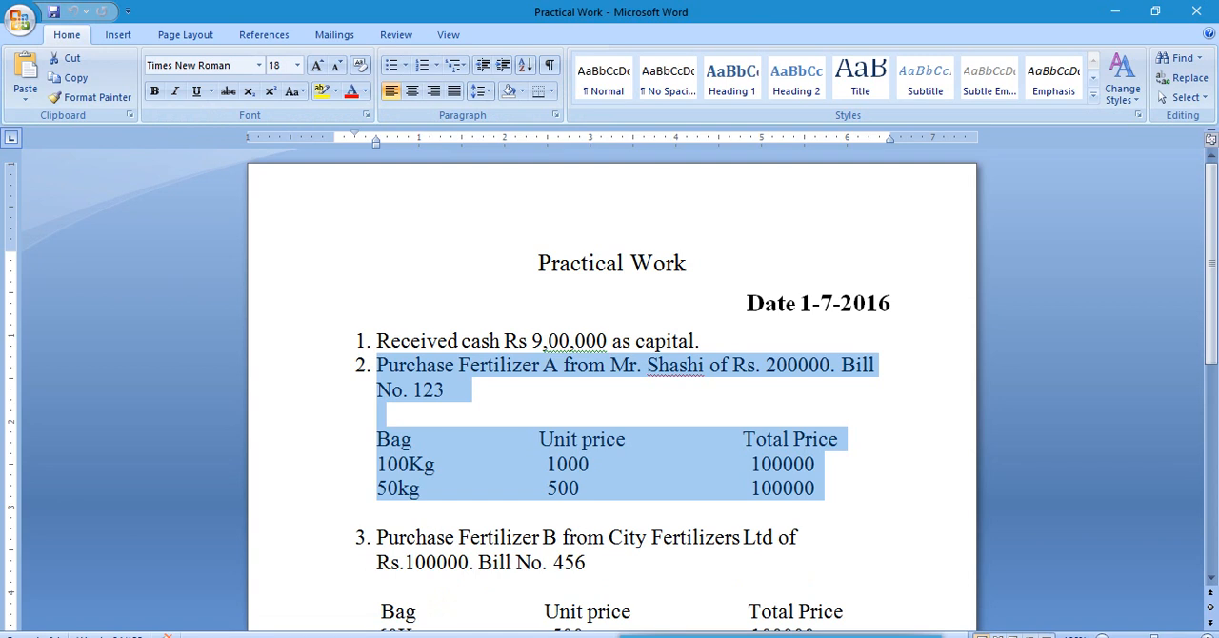
key("alt+Tab")
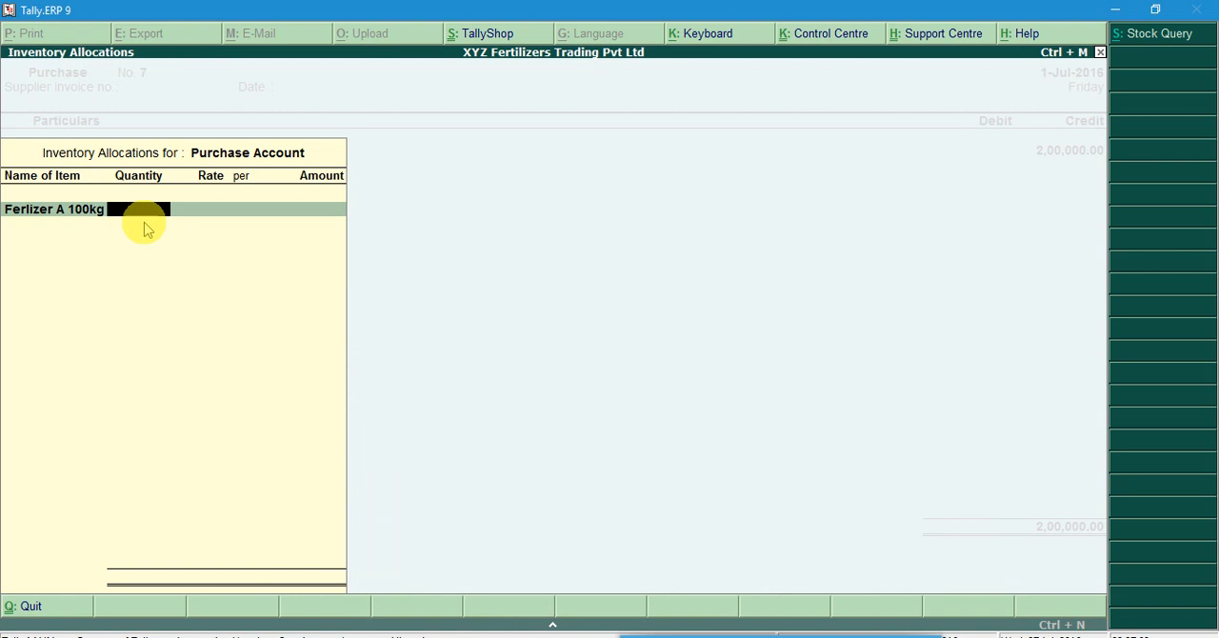
type("00")
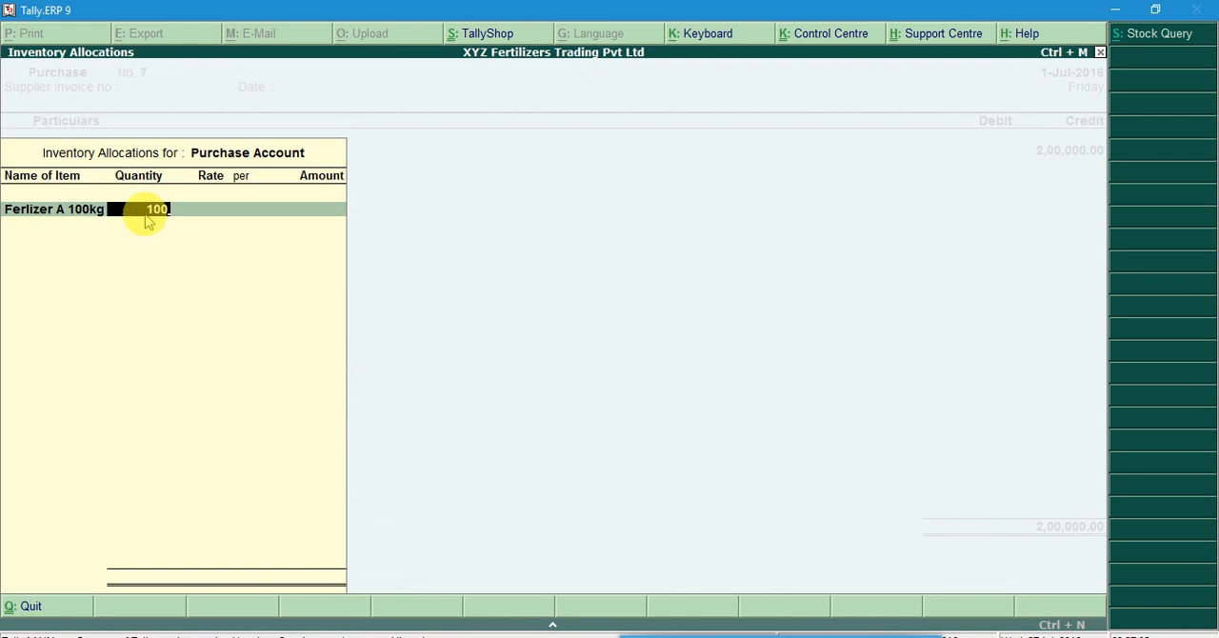
key("Return")
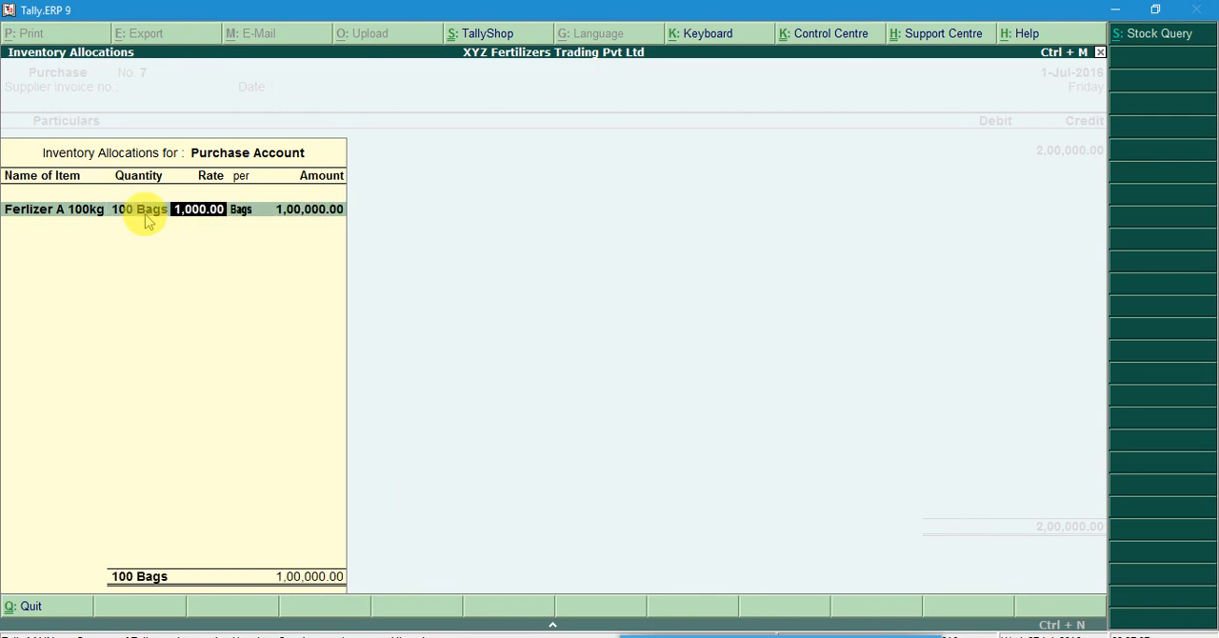
key("Return")
key("Return")
key("Return")
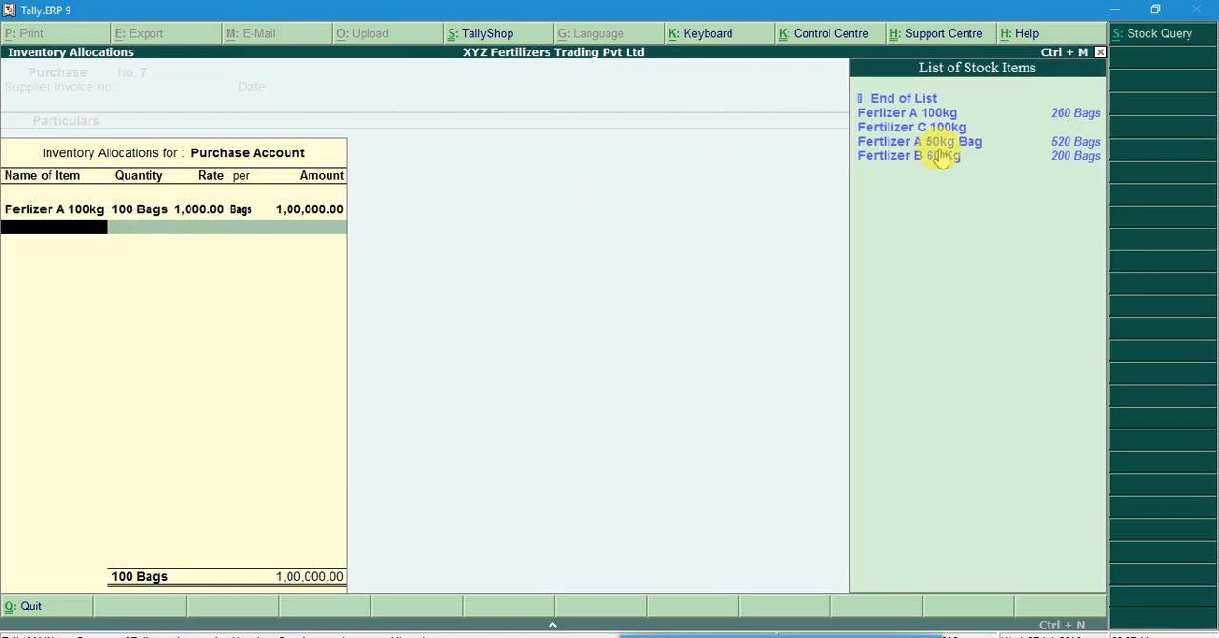
Add Fertlizer A 50kg Bag with 200 bags at the 500.00 rate and finish the Purchase Account's inventory allocation
left_click(937, 149)
key("Return")
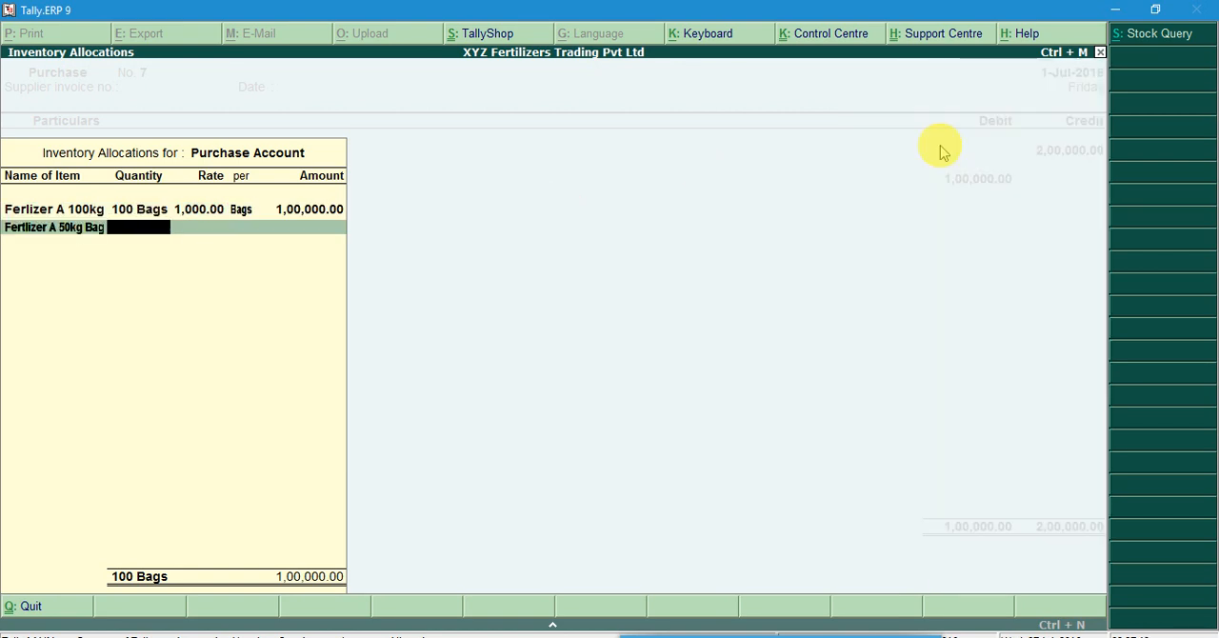
type("2000")
key("BackSpace")
key("Return")
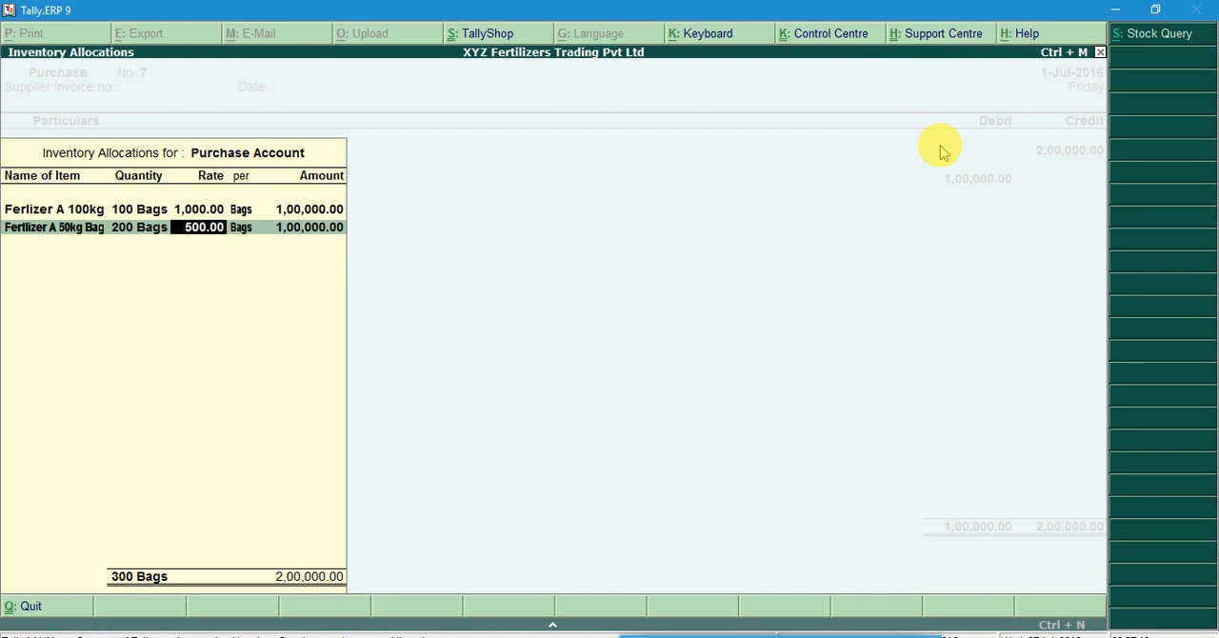
key("Return")
key("Return")
key("Return")
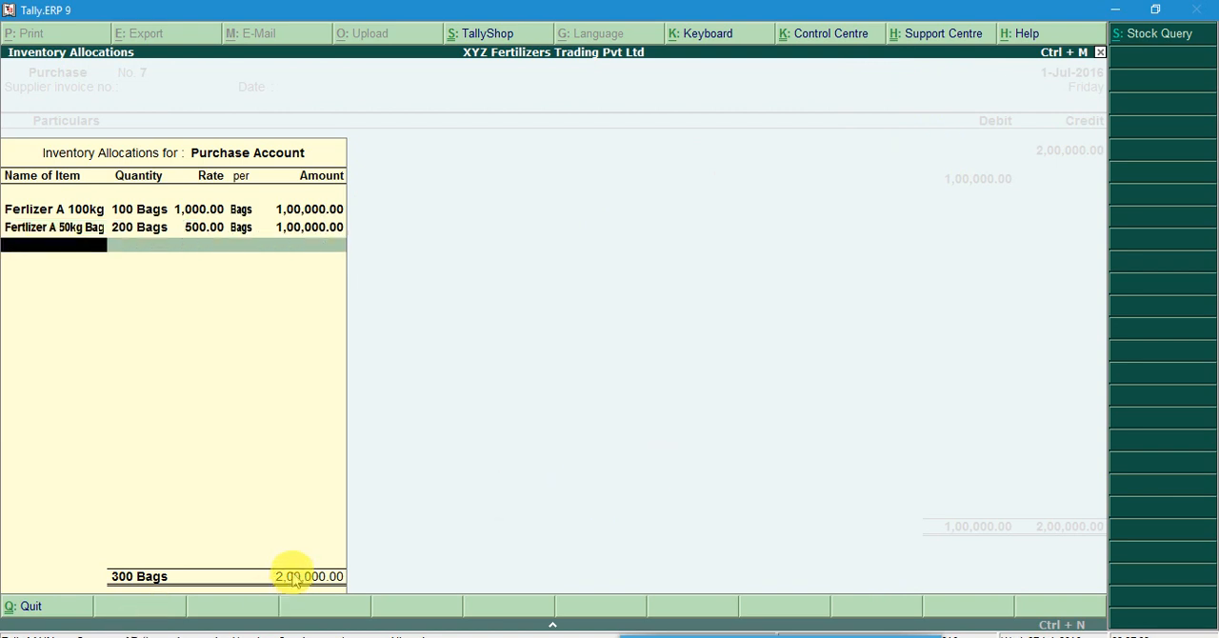
key("Return")
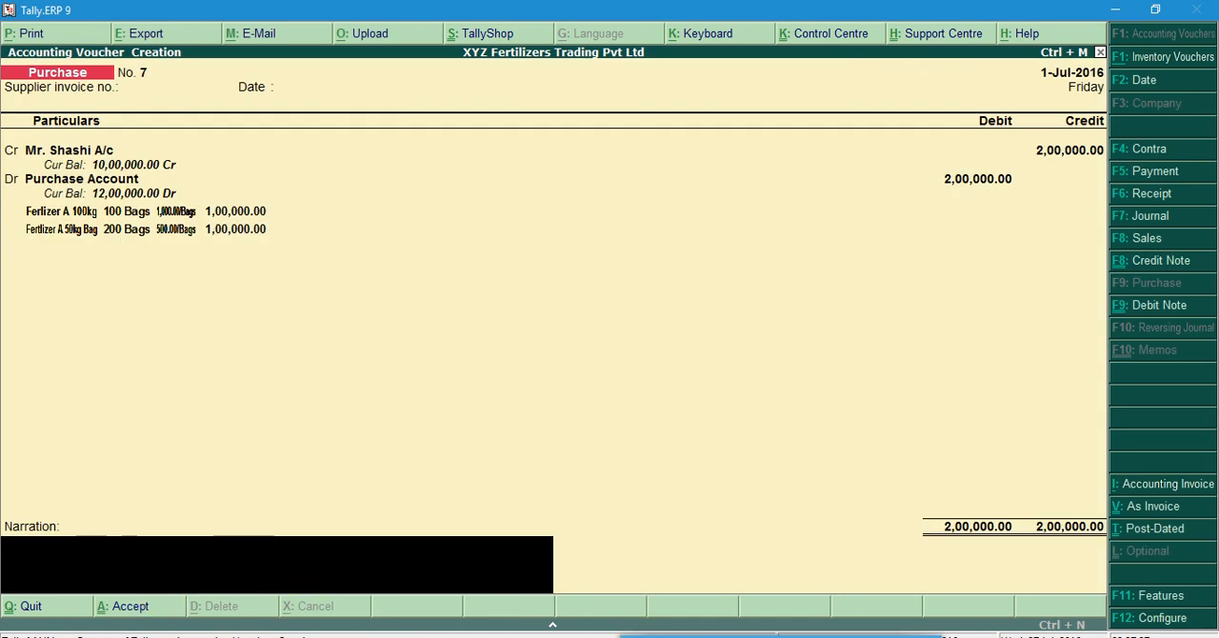
Look up the bill number in the Word document, enter "Bill No. 123" as the Tally voucher's narration and save the voucher
left_click(641, 633)
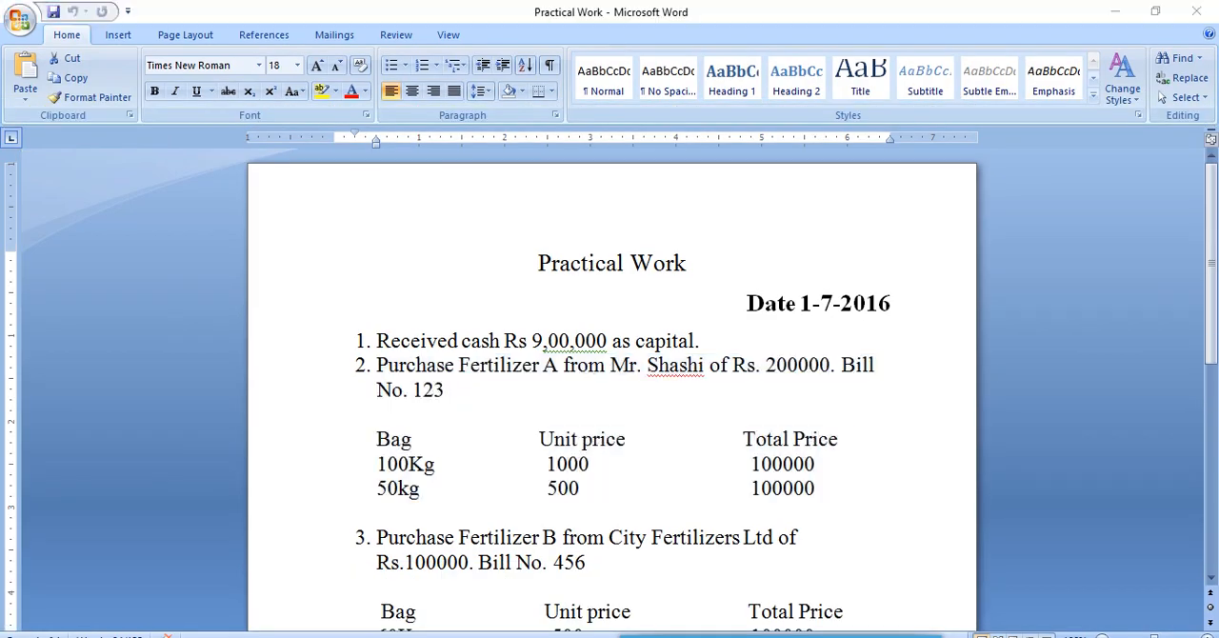
left_click(536, 633)
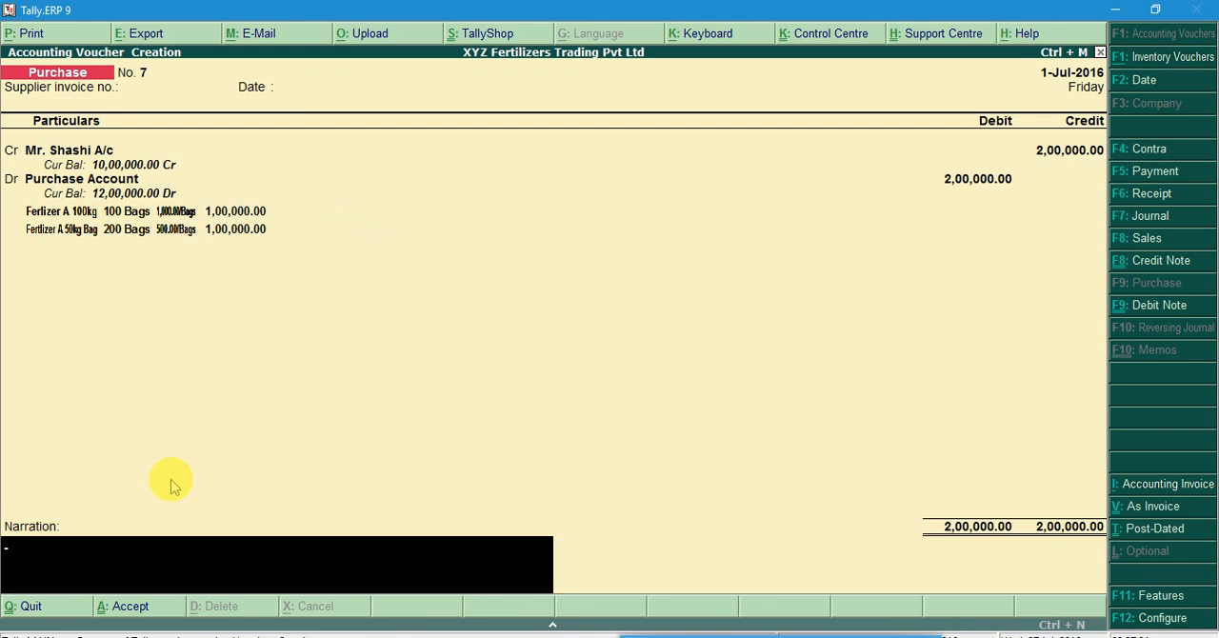
type("Bill No. ")
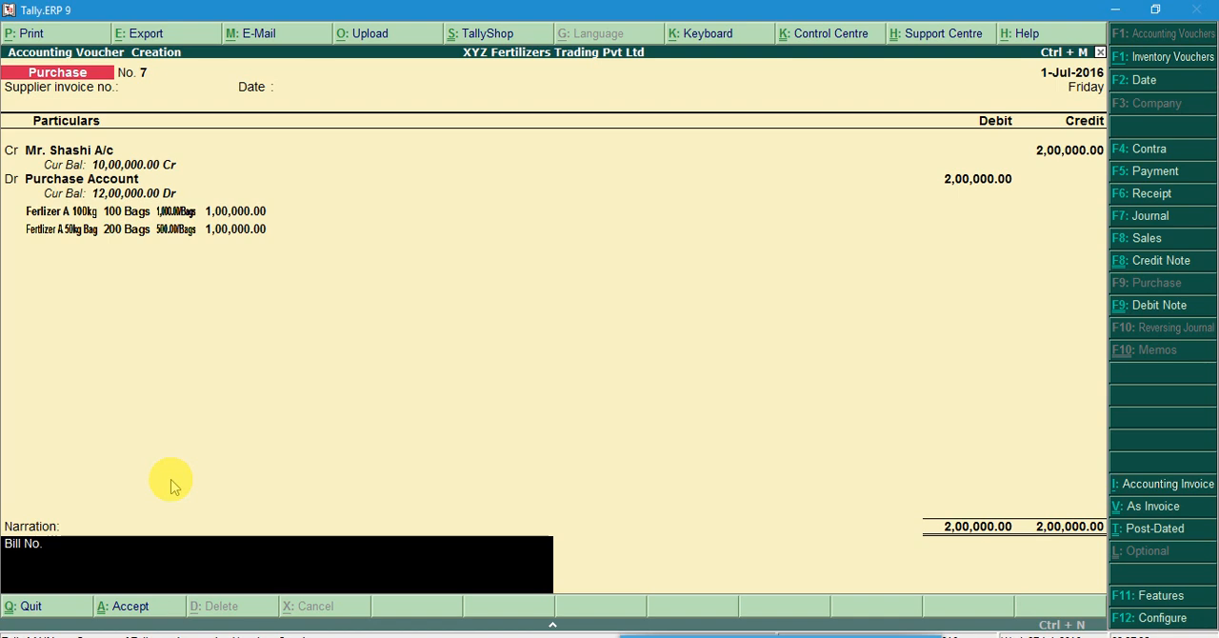
type("123")
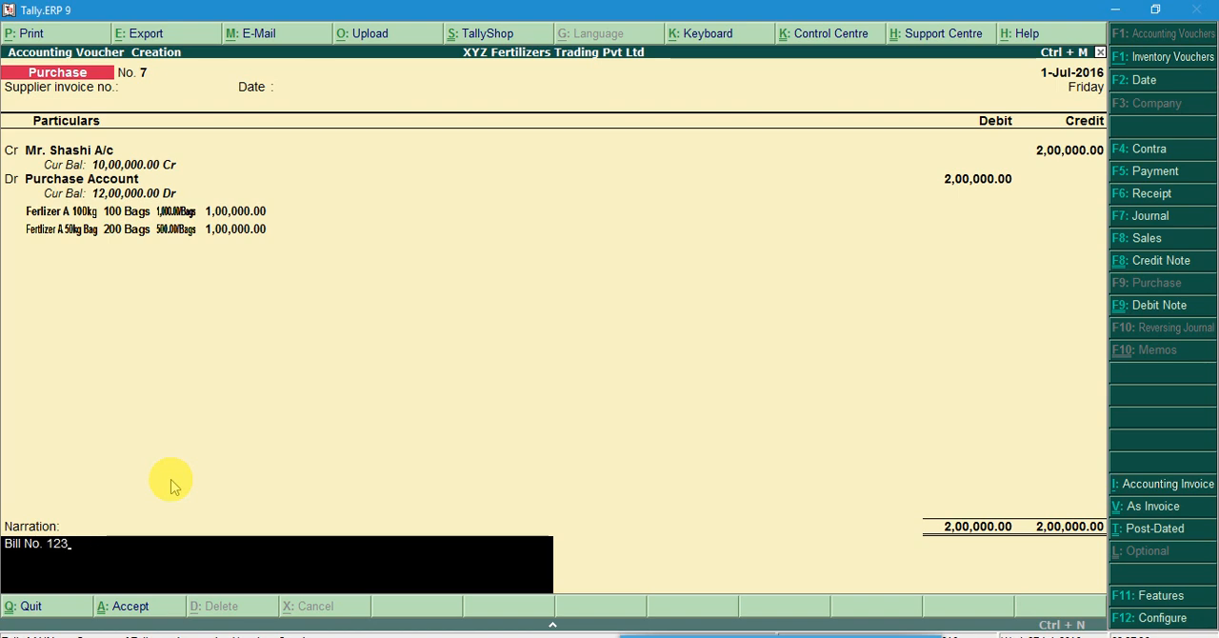
key("Return")
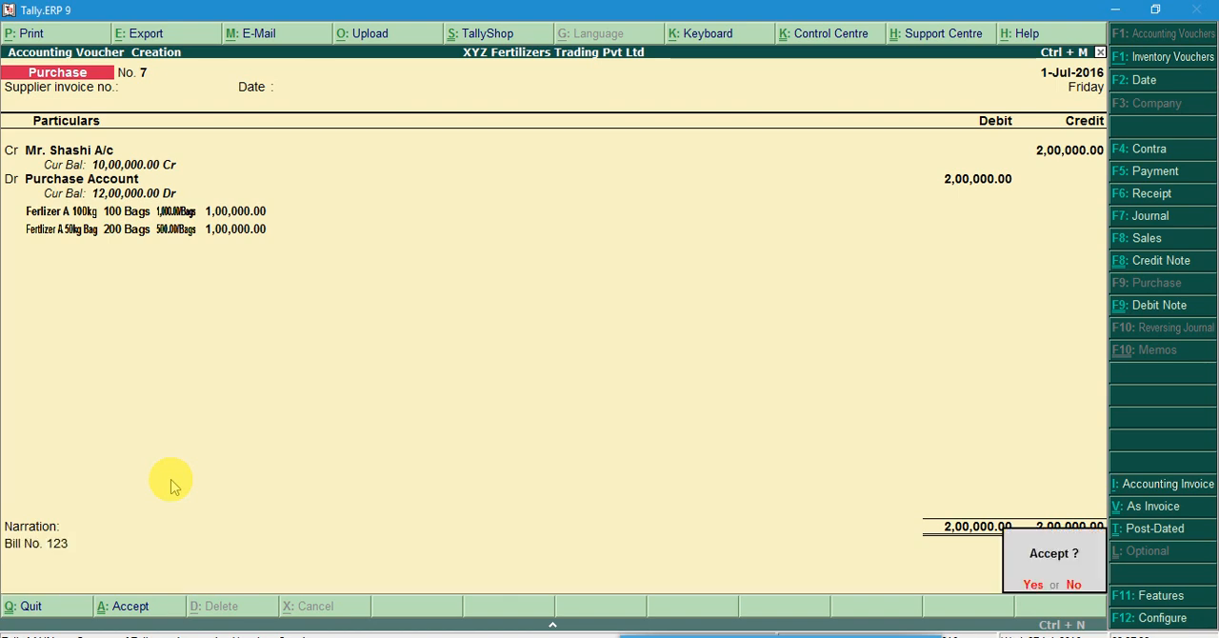
key("Return")
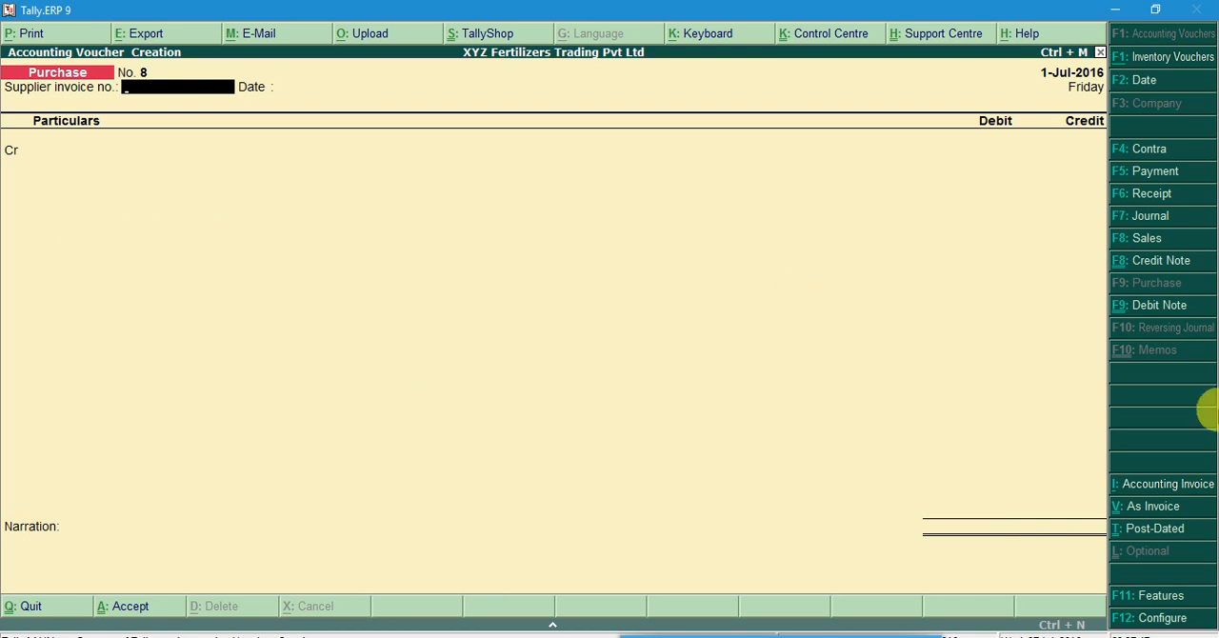
Switch the new purchase entry to invoice mode, check the bill in Word and enter supplier invoice number 123 dated 1-Jul-2016
left_click(1152, 512)
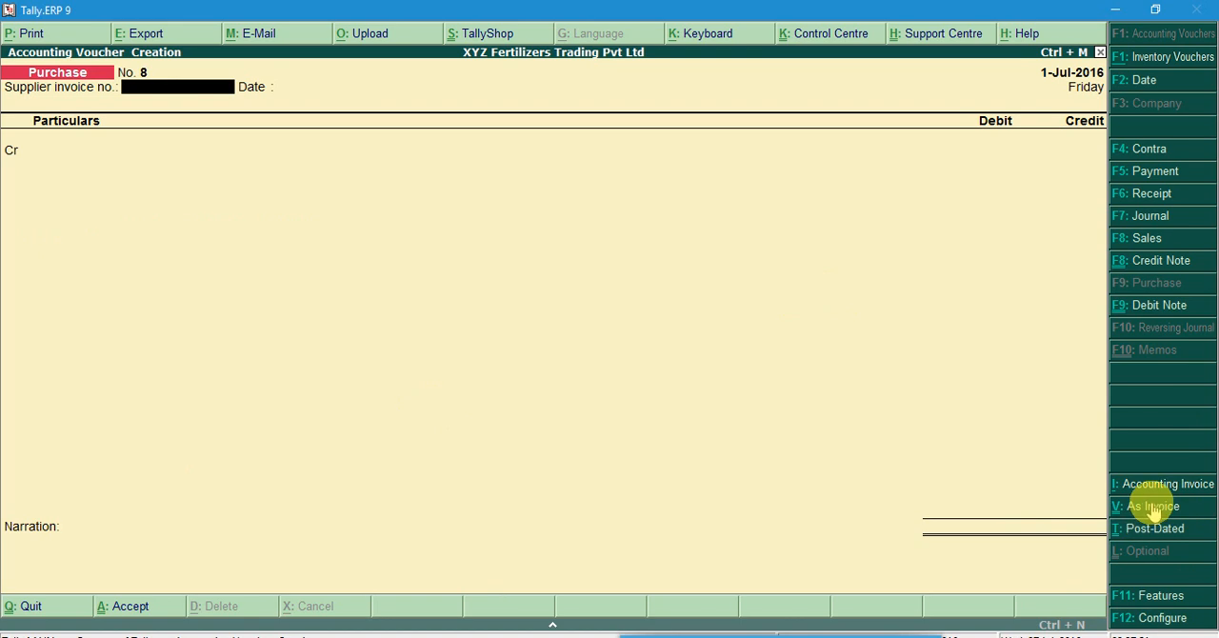
left_click(1151, 505)
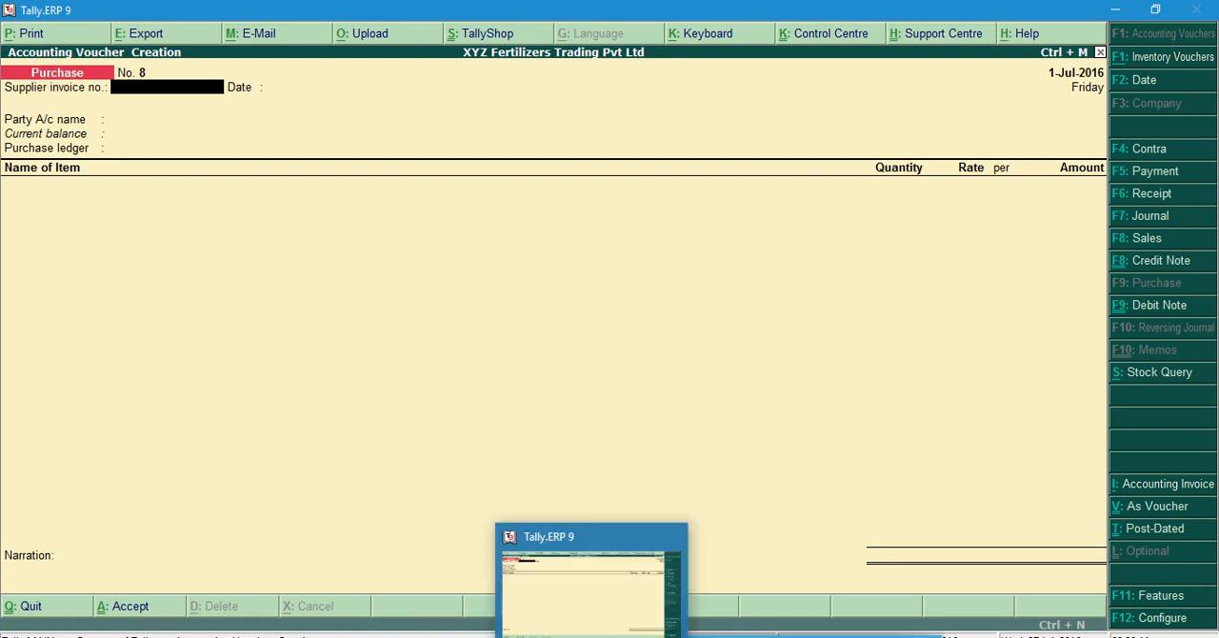
left_click(634, 635)
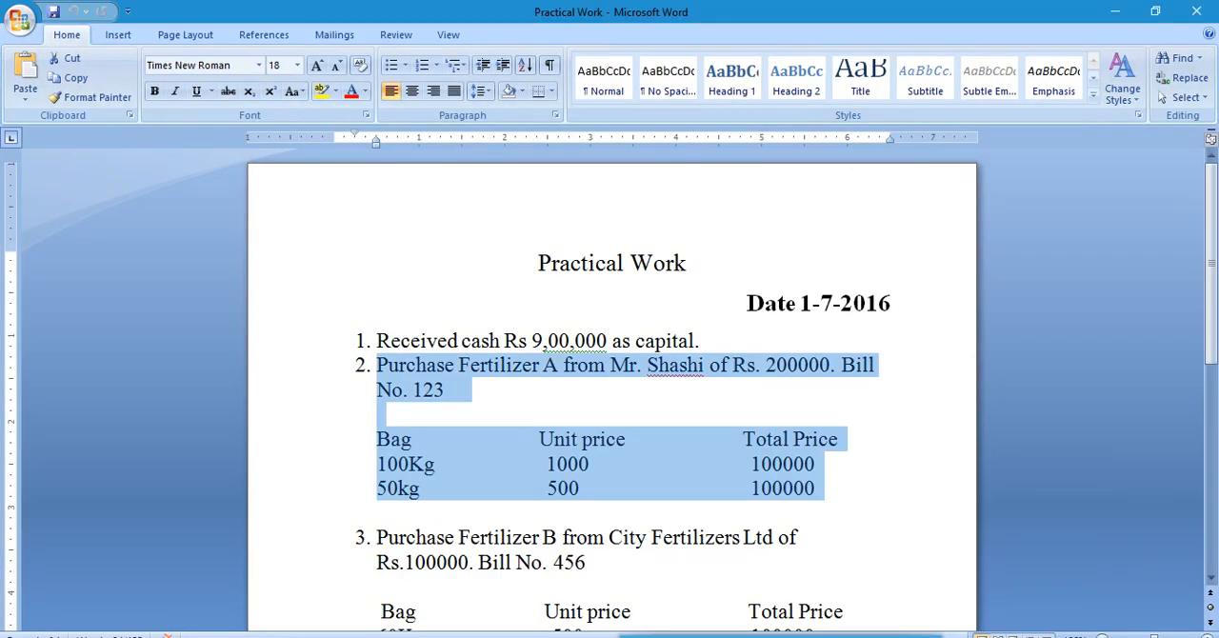
left_click(634, 635)
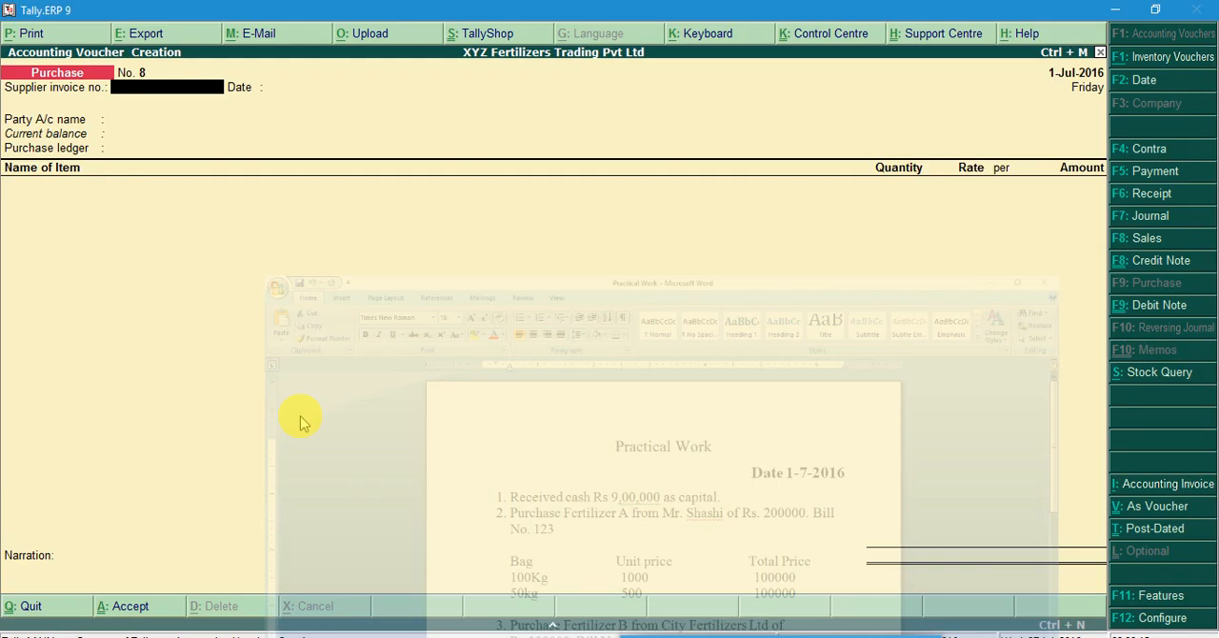
type("123")
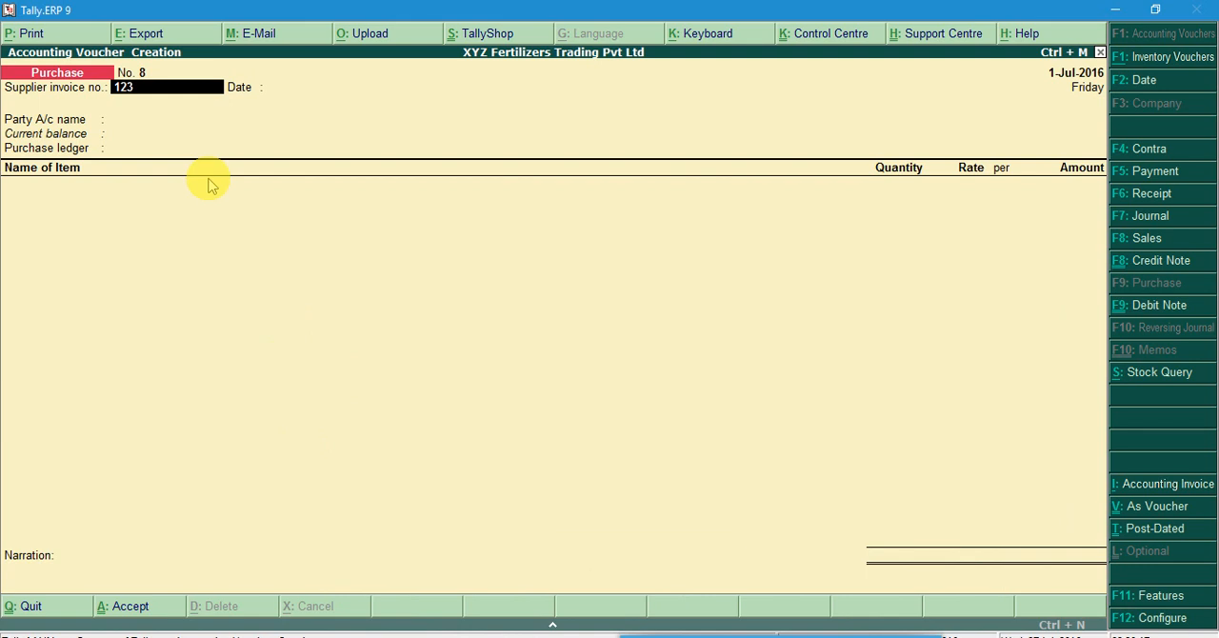
key("Return")
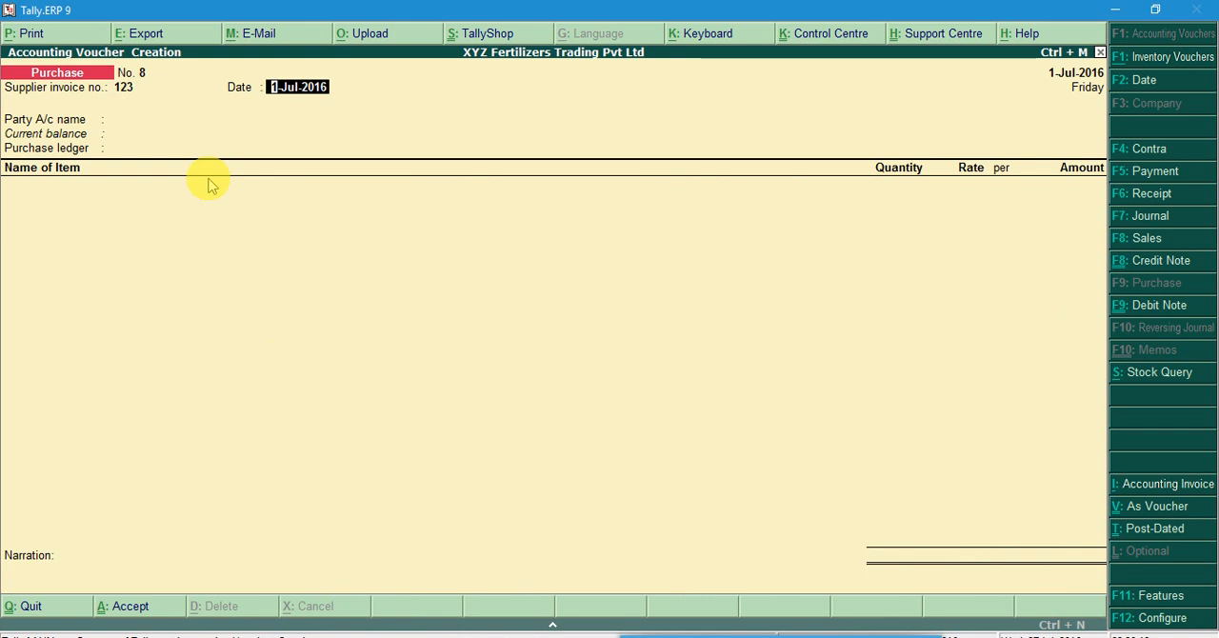
key("Return")
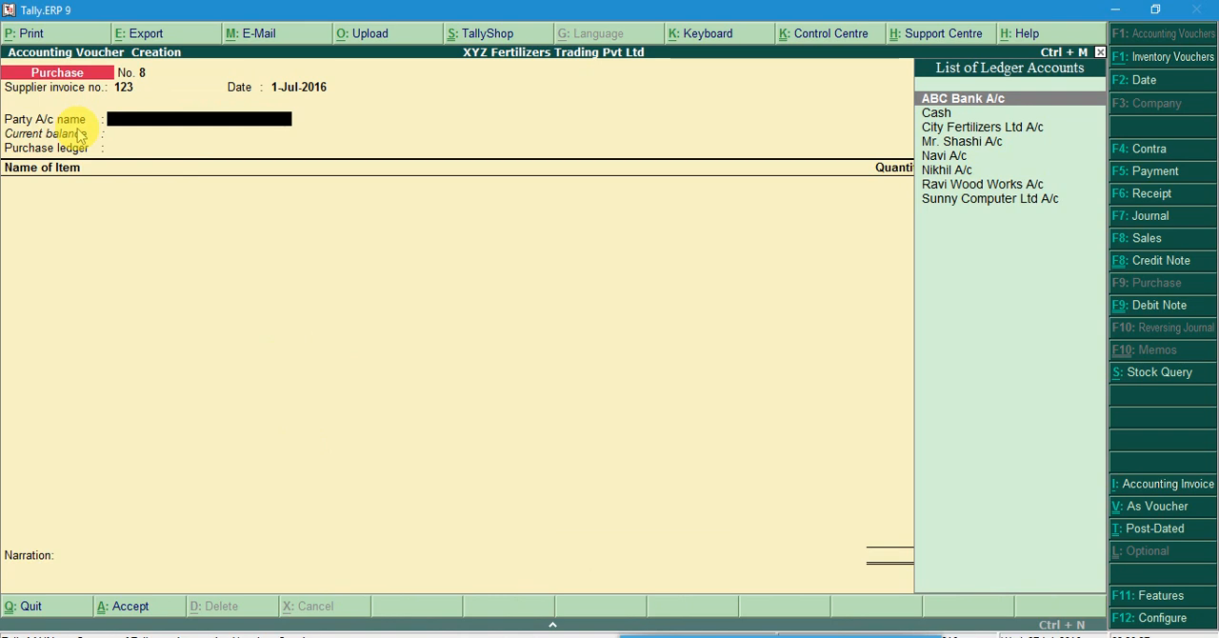
Choose the Fertilizer A supplier's ledger as the party, accept the party details unfilled and set Purchase Account as the purchase ledger
key("Down")
key("Down")
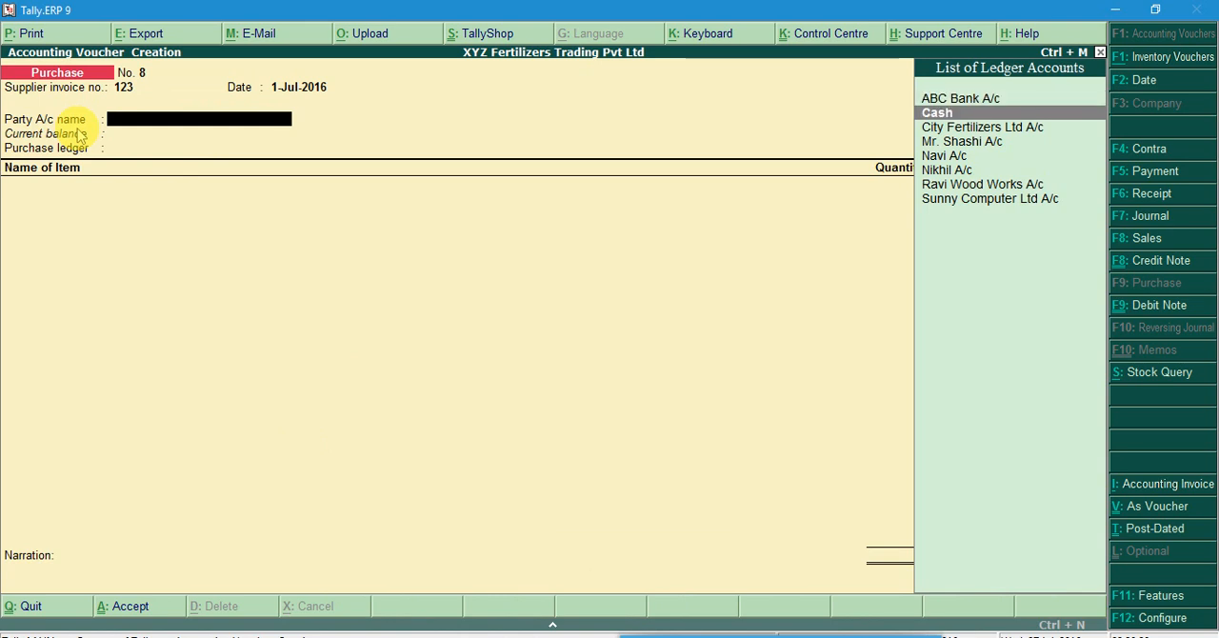
key("Down")
key("Return")
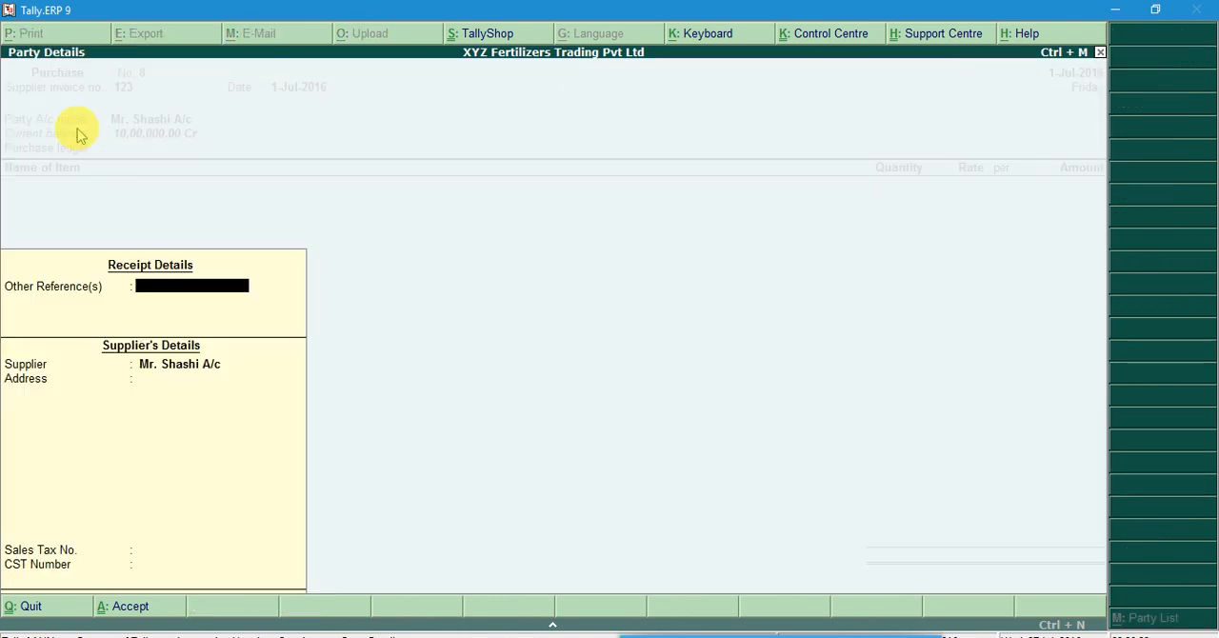
key("Return")
key("Return")
key("Return")
key("Return")
key("Return")
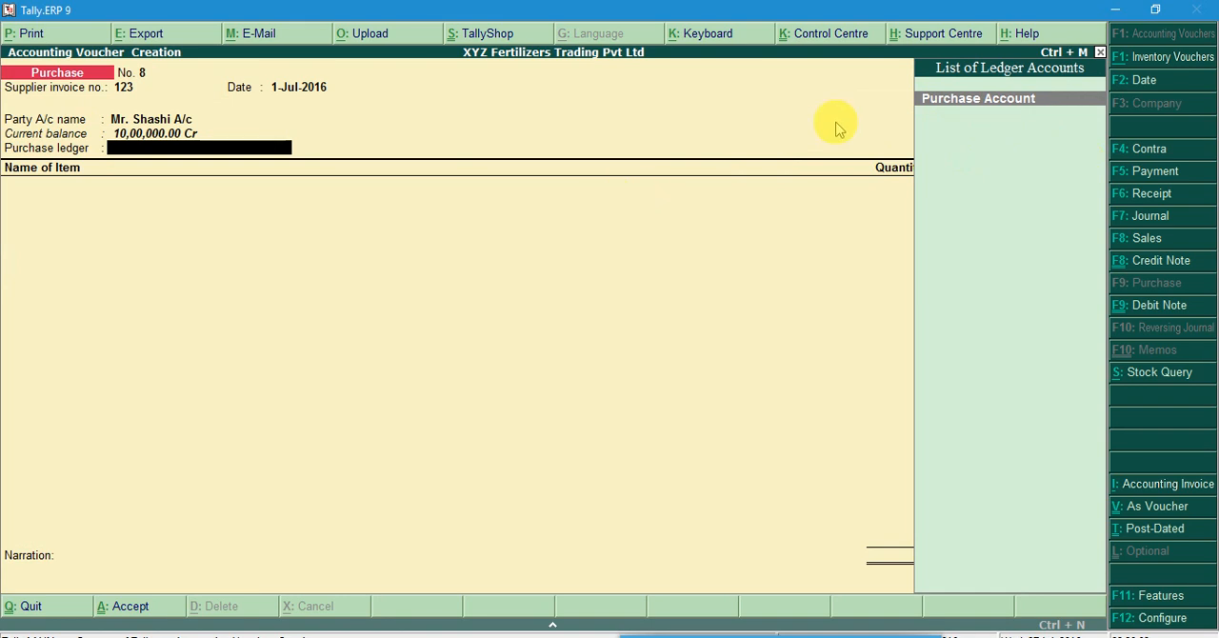
key("Return")
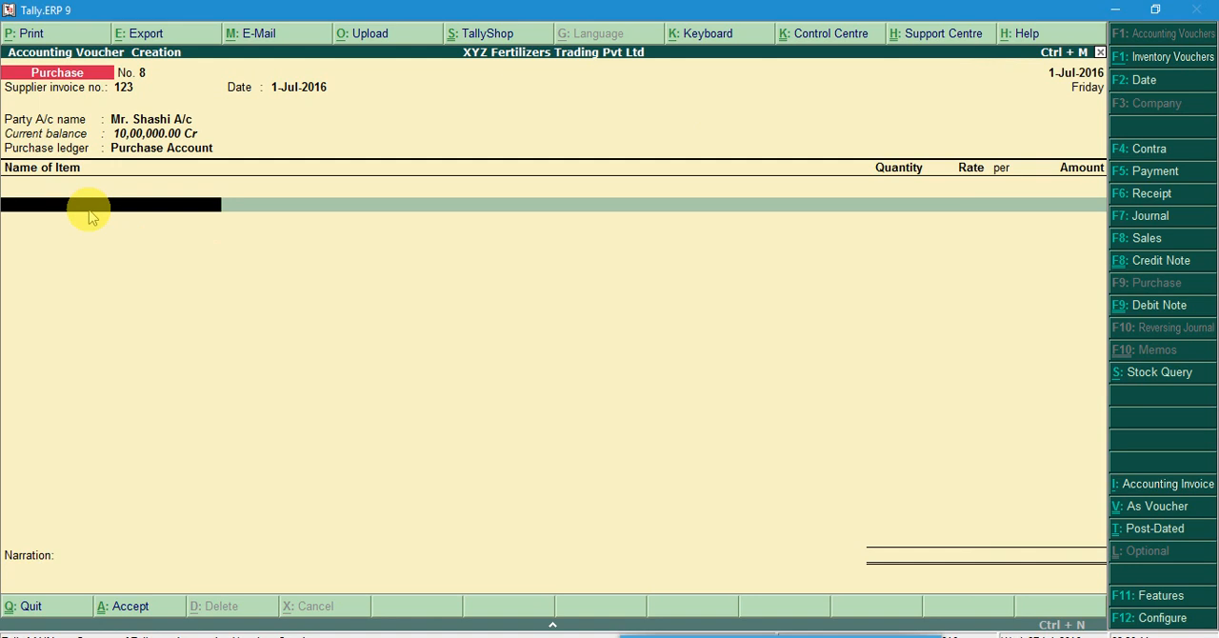
Add Ferlizer A 100kg as the invoice's first item with 100 bags at the 1,000.00 rate
key("space")
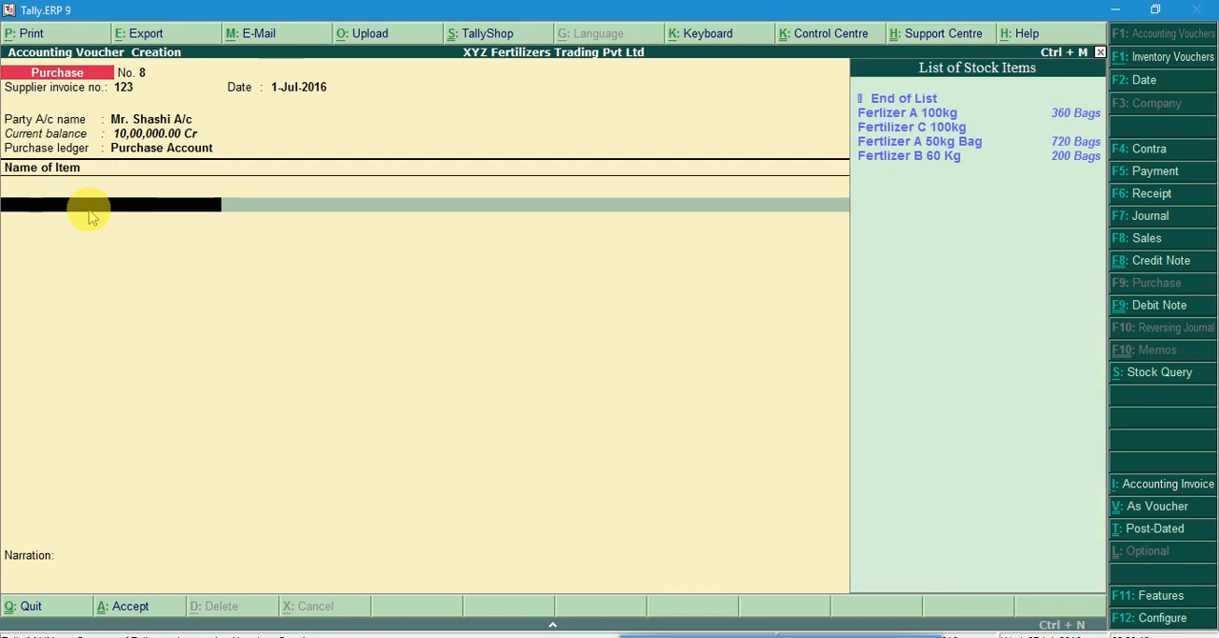
left_click(917, 113)
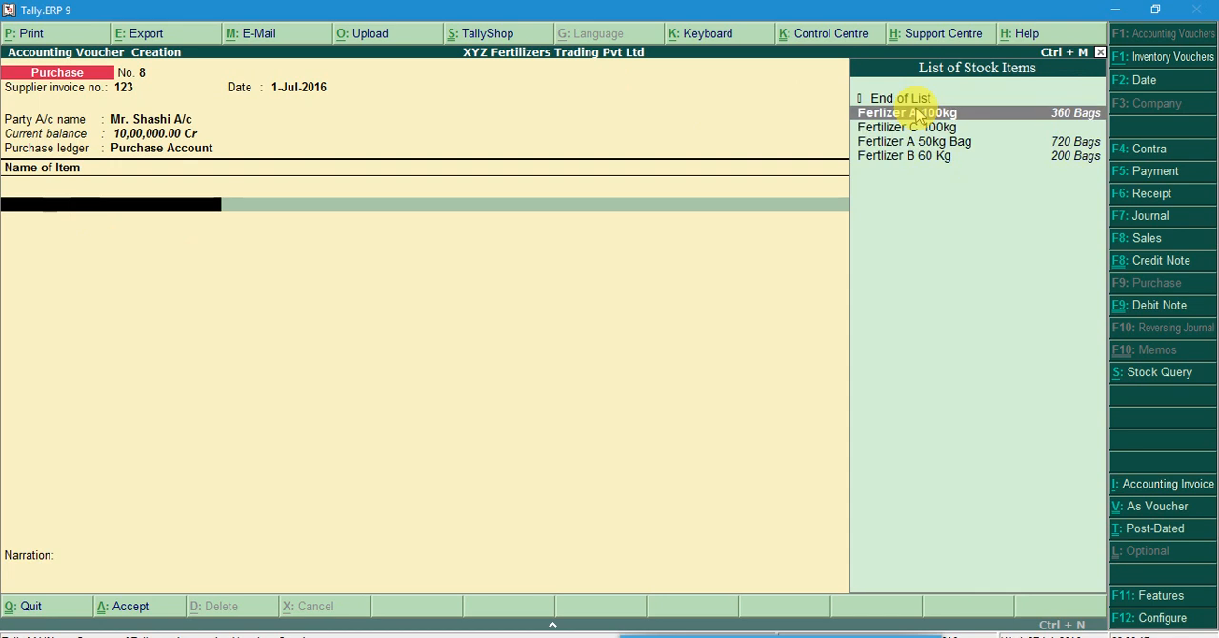
key("Return")
type("100")
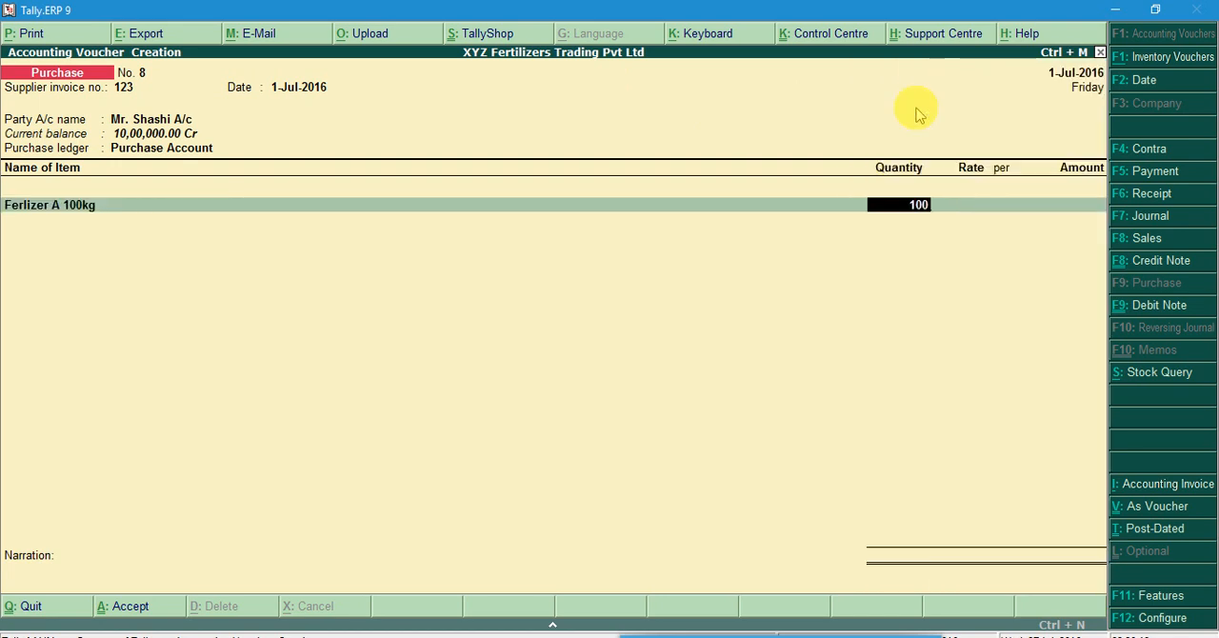
key("Return")
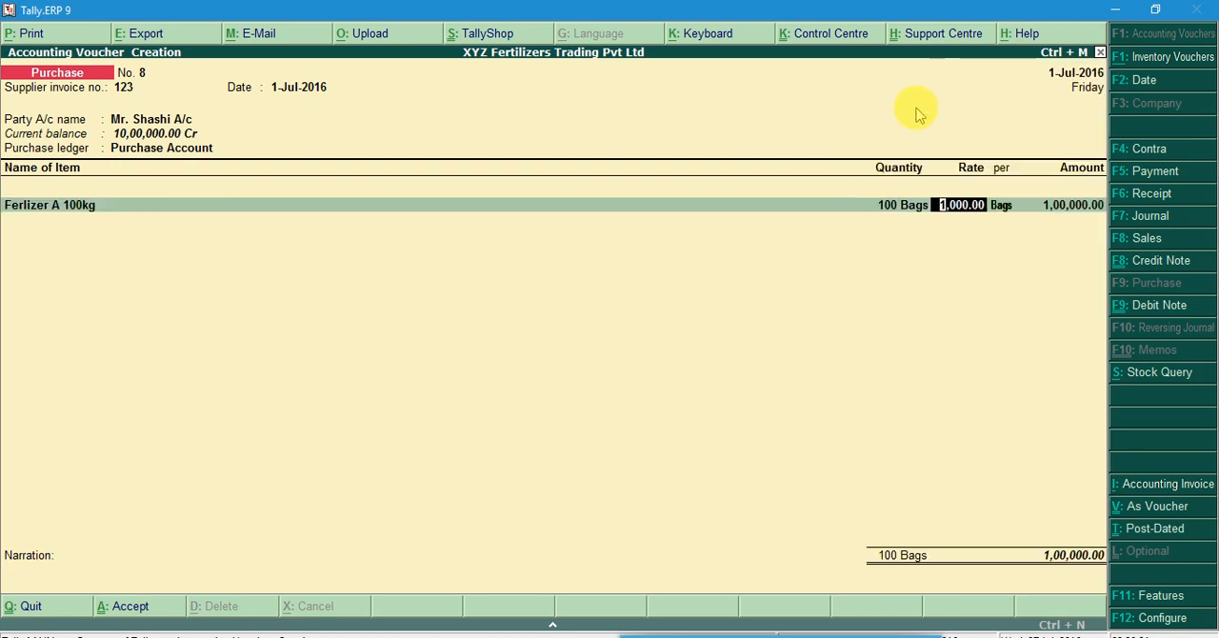
key("Return")
key("Return")
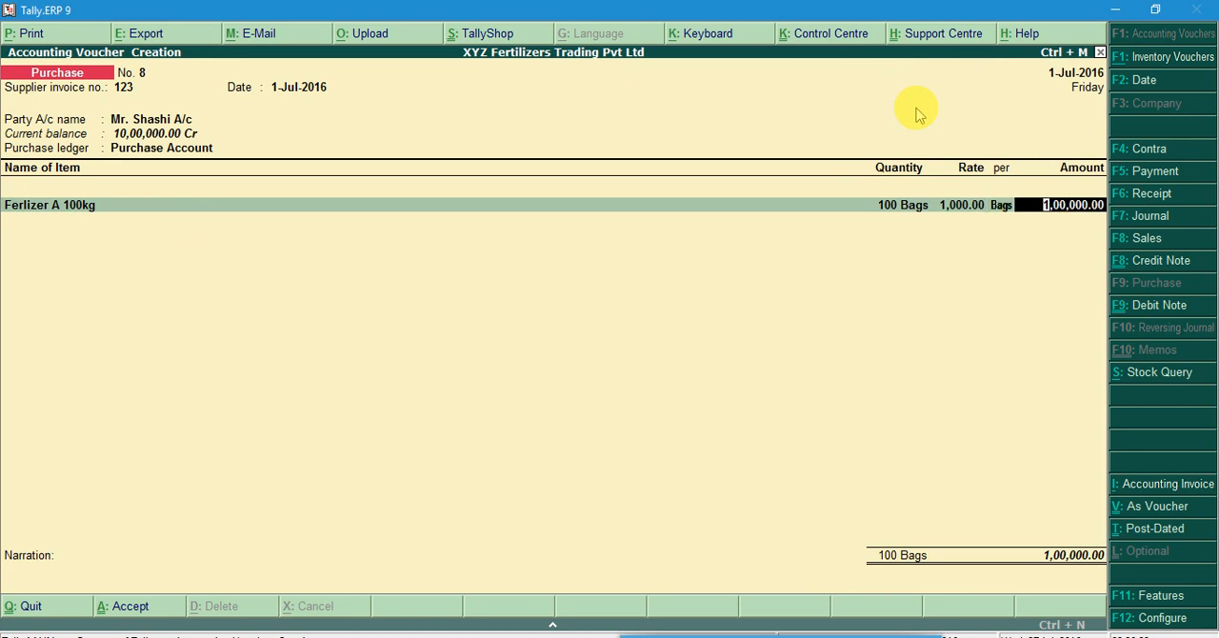
key("Return")
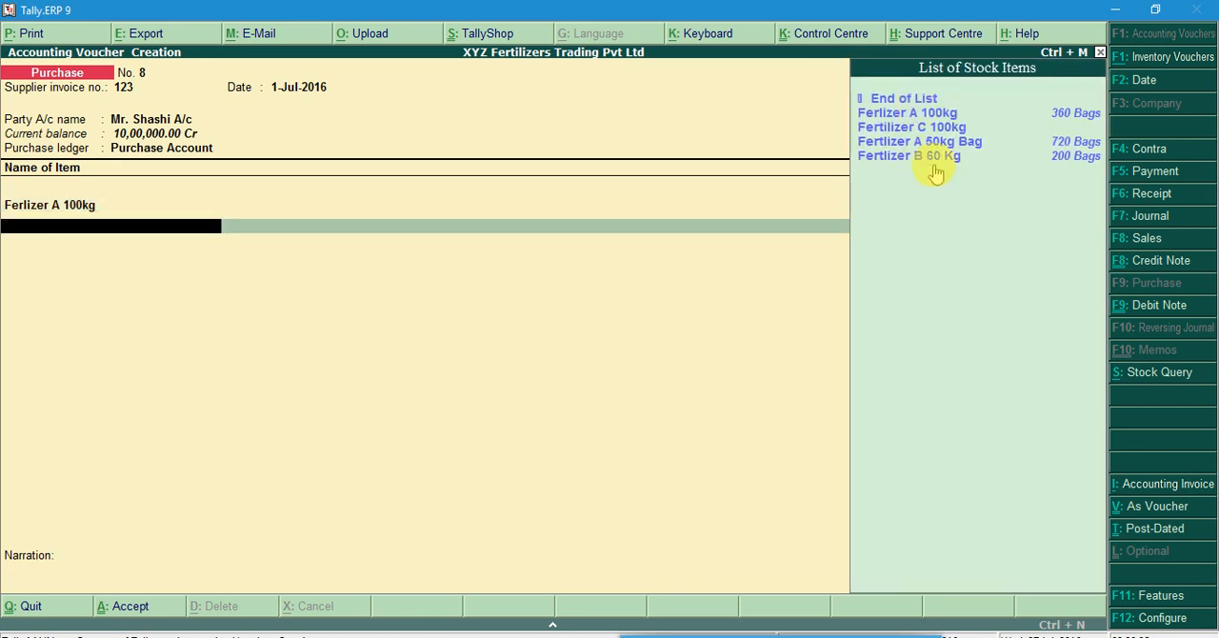
Add Fertlizer A 50kg Bag as the invoice's second item with 200 bags at a rate of 500
left_click(922, 142)
key("Return")
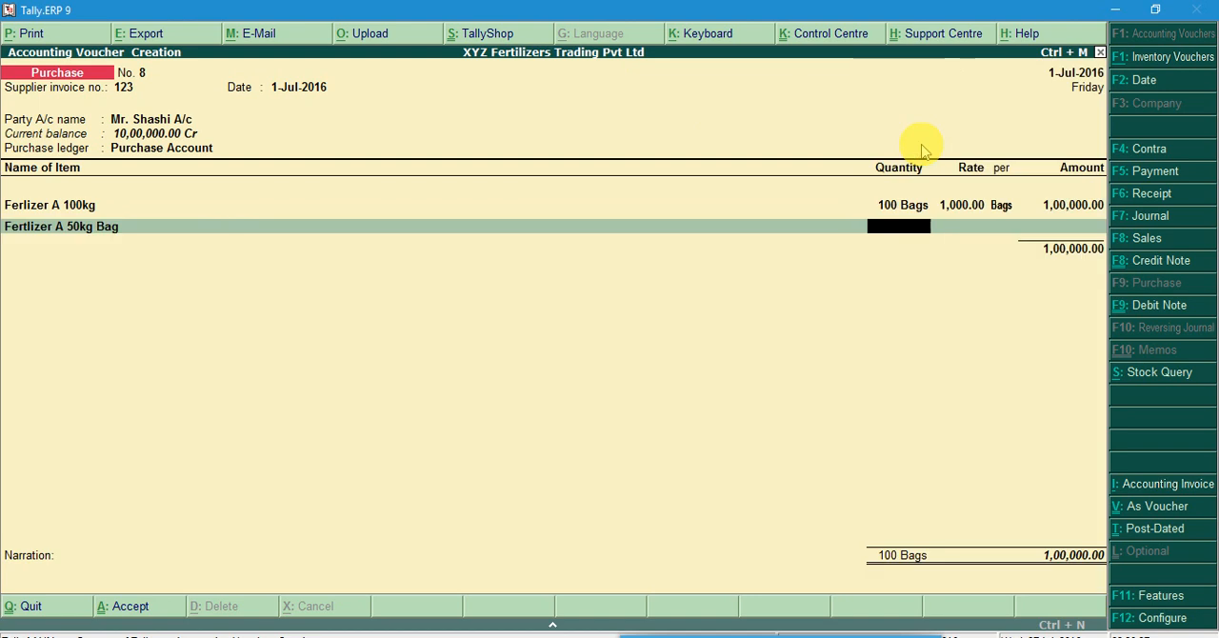
type("200")
key("Return")
type("500")
key("Return")
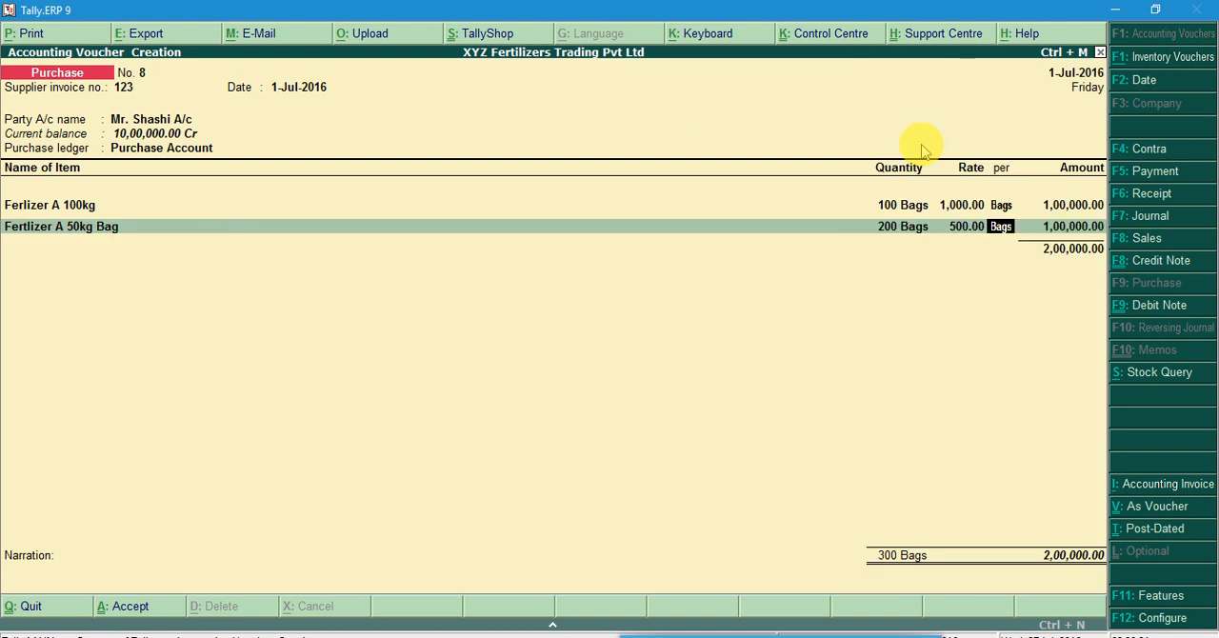
key("Return")
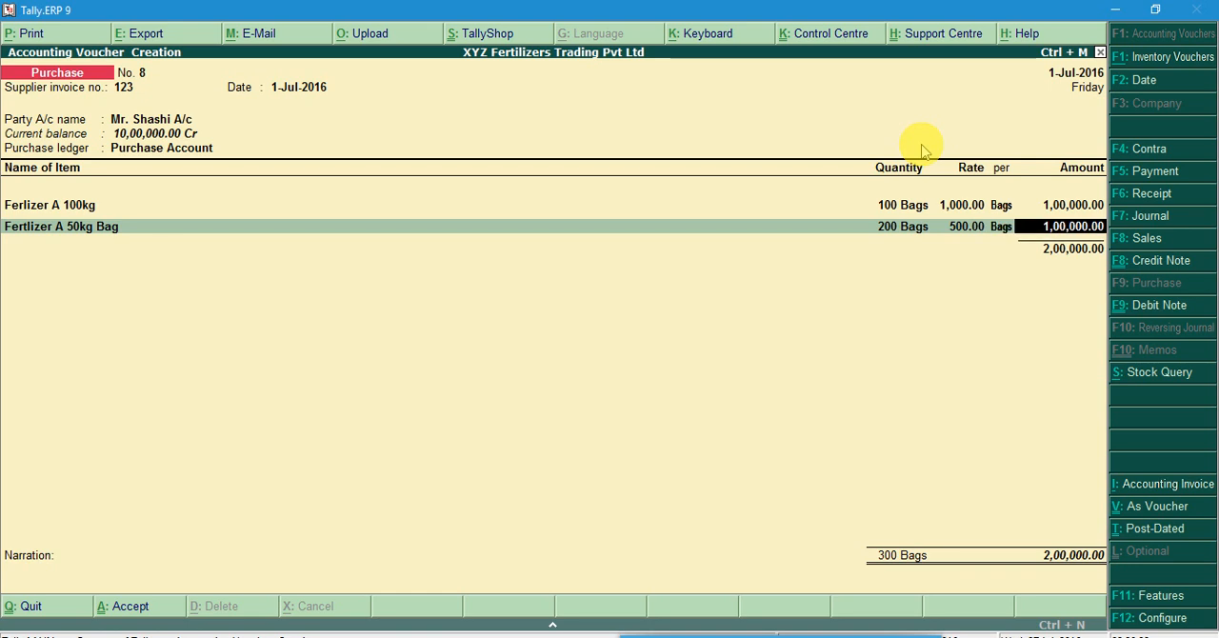
key("Return")
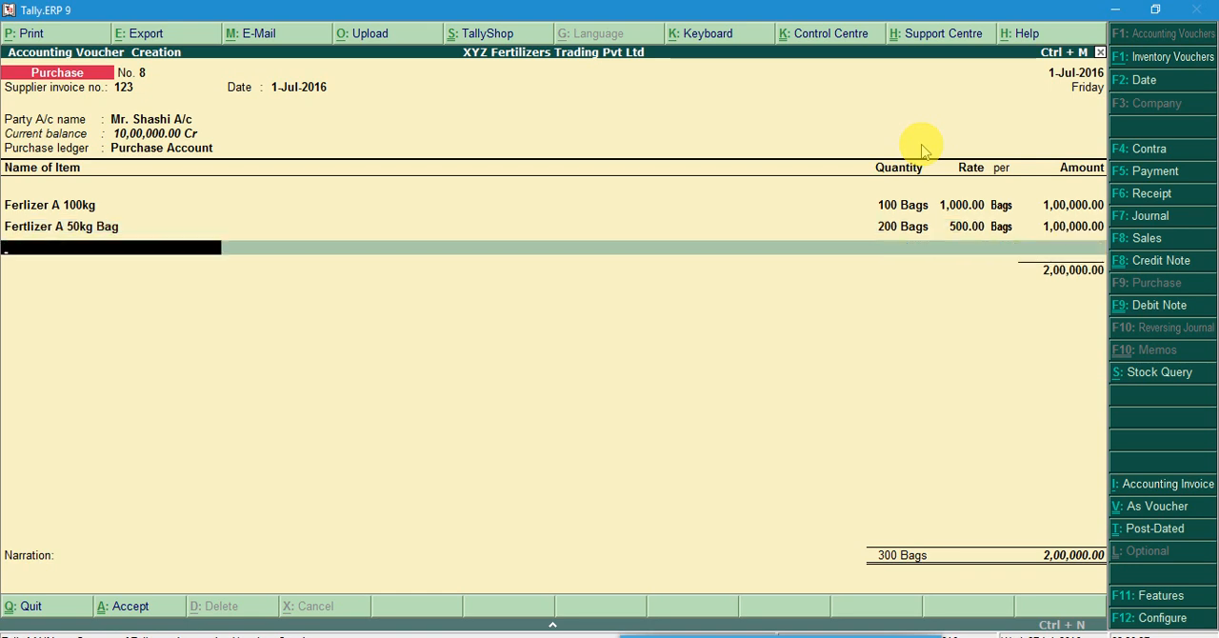
Finish the purchase invoice's item list, enter the narration Bill No. 123 and save the invoice
key("Return")
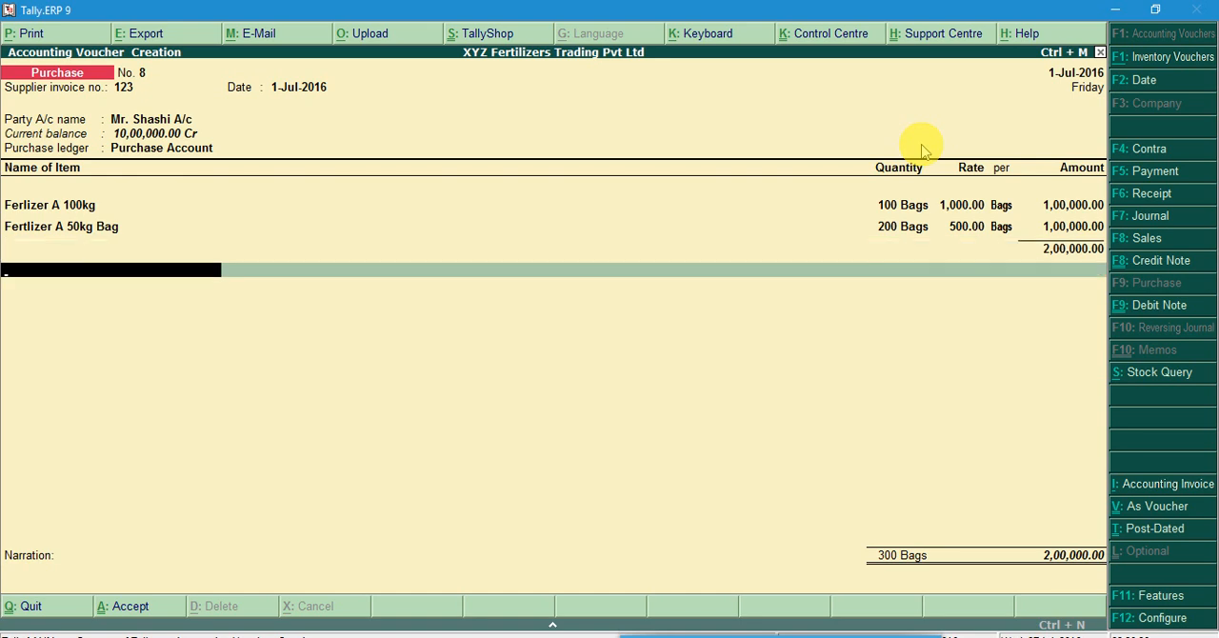
key("Return")
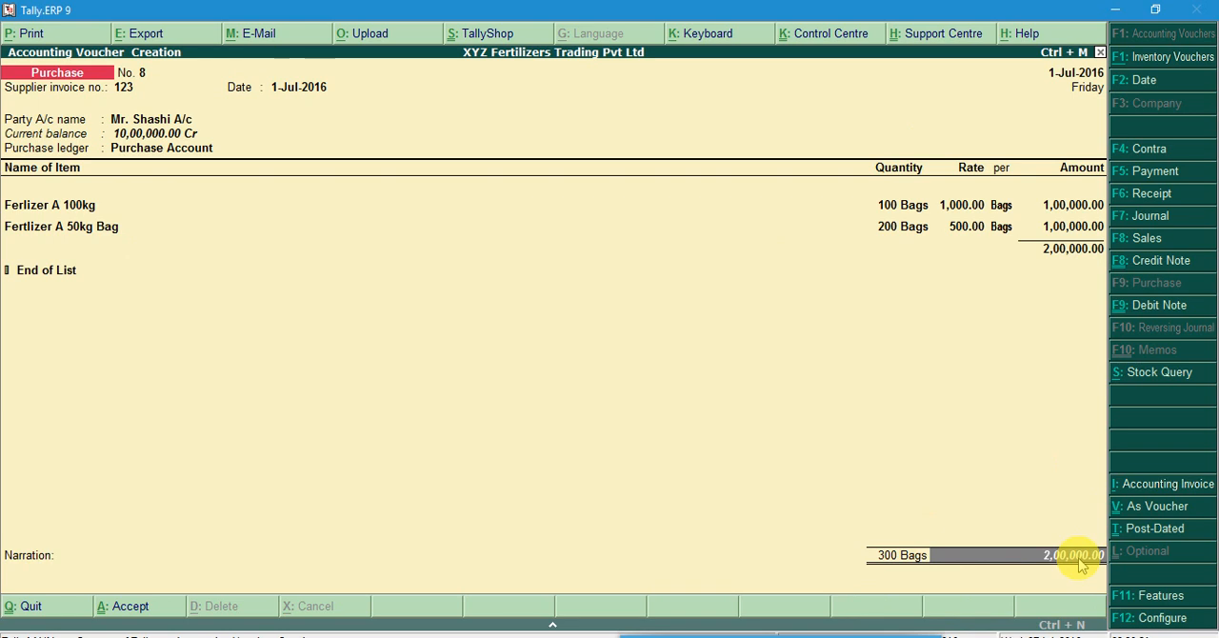
key("Return")
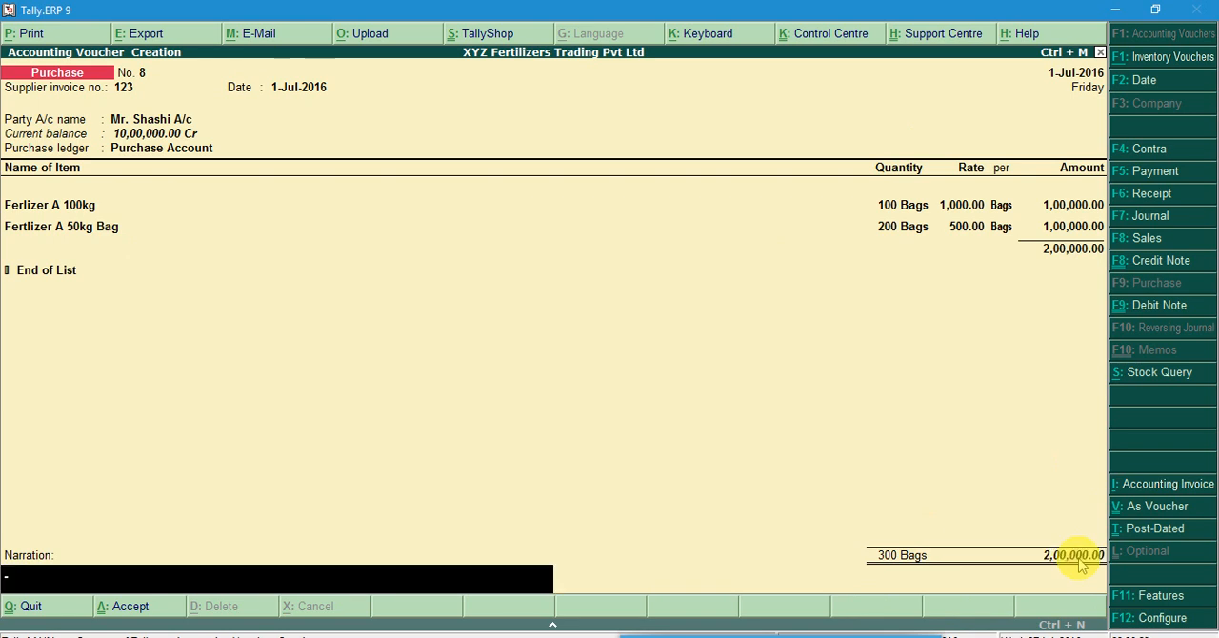
type("Bill No")
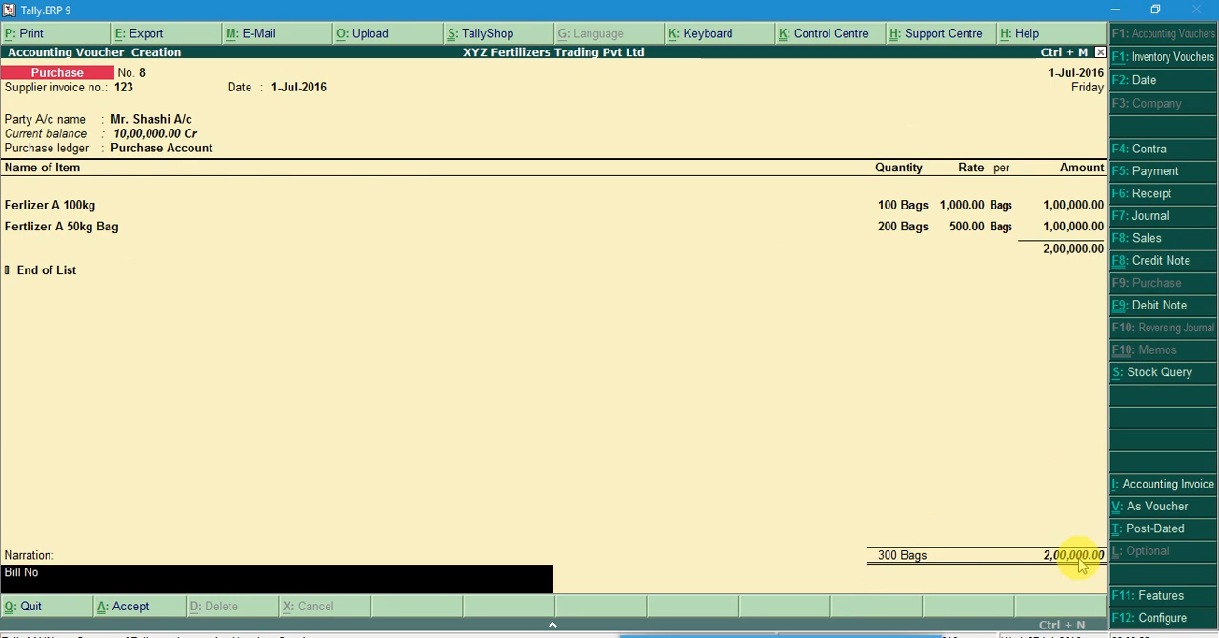
type(". 123")
key("Return")
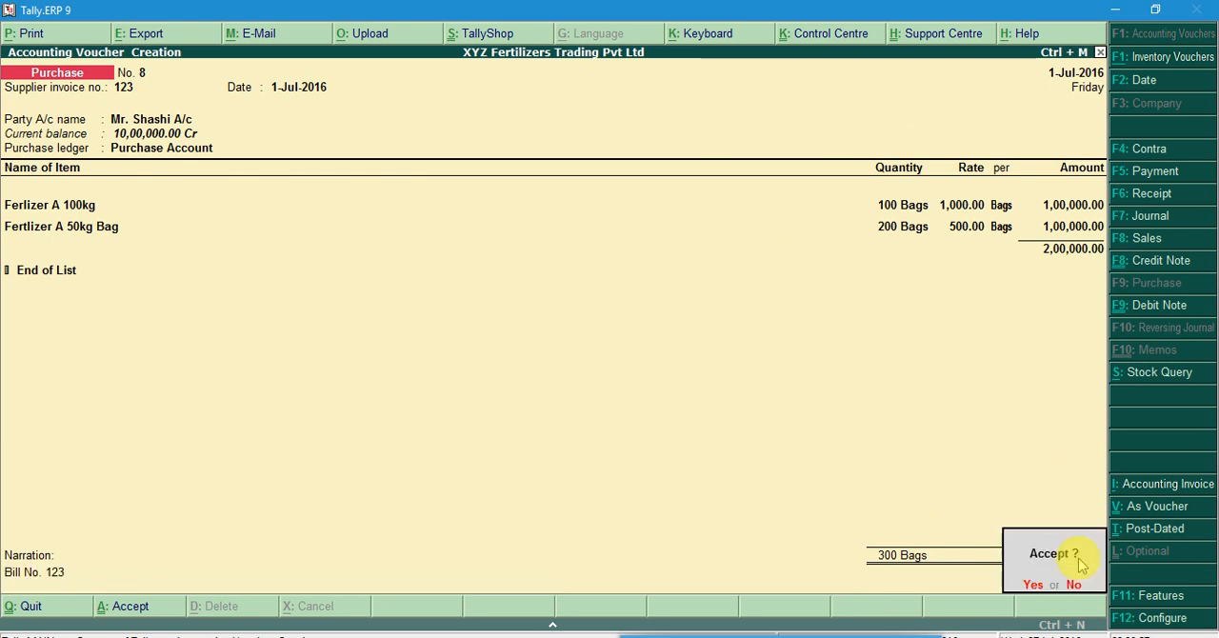
key("Escape")
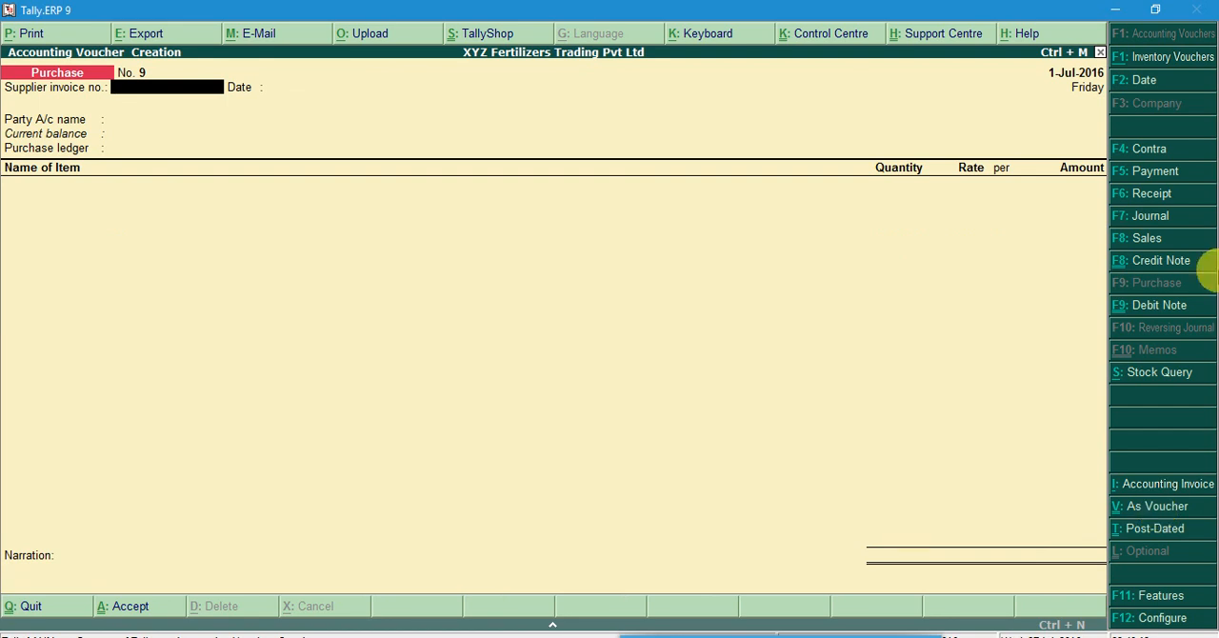
Start a sales entry, then find and highlight the Fertilizer A sale, transaction 10, in the Practical Work document in Word
left_click(1138, 243)
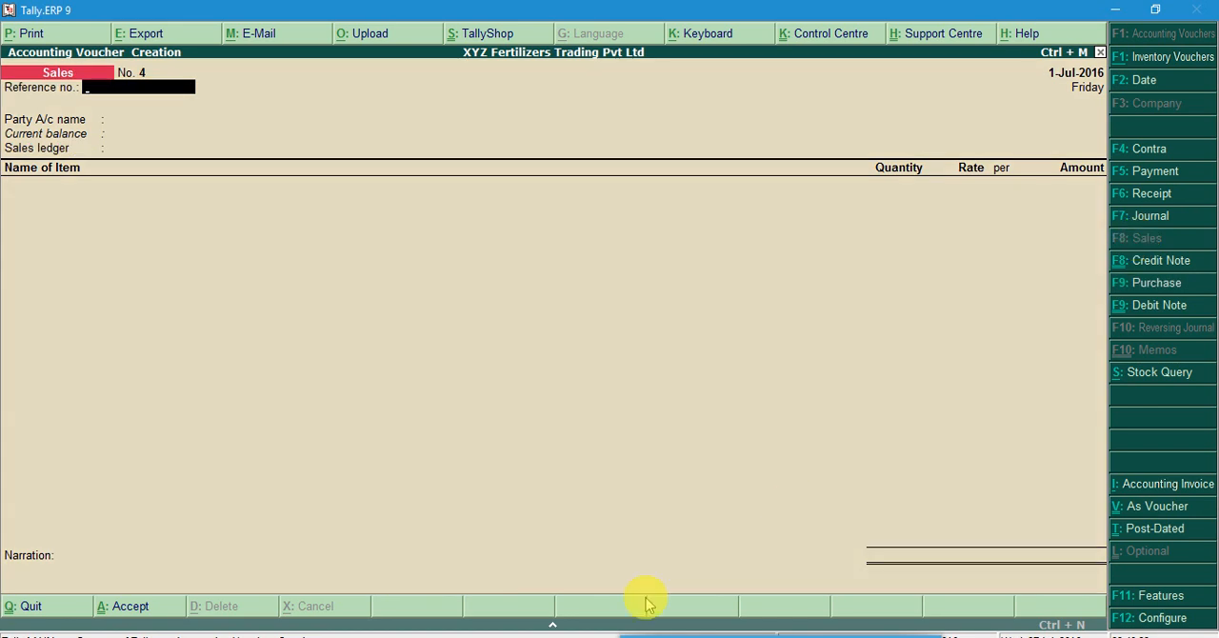
left_click(639, 636)
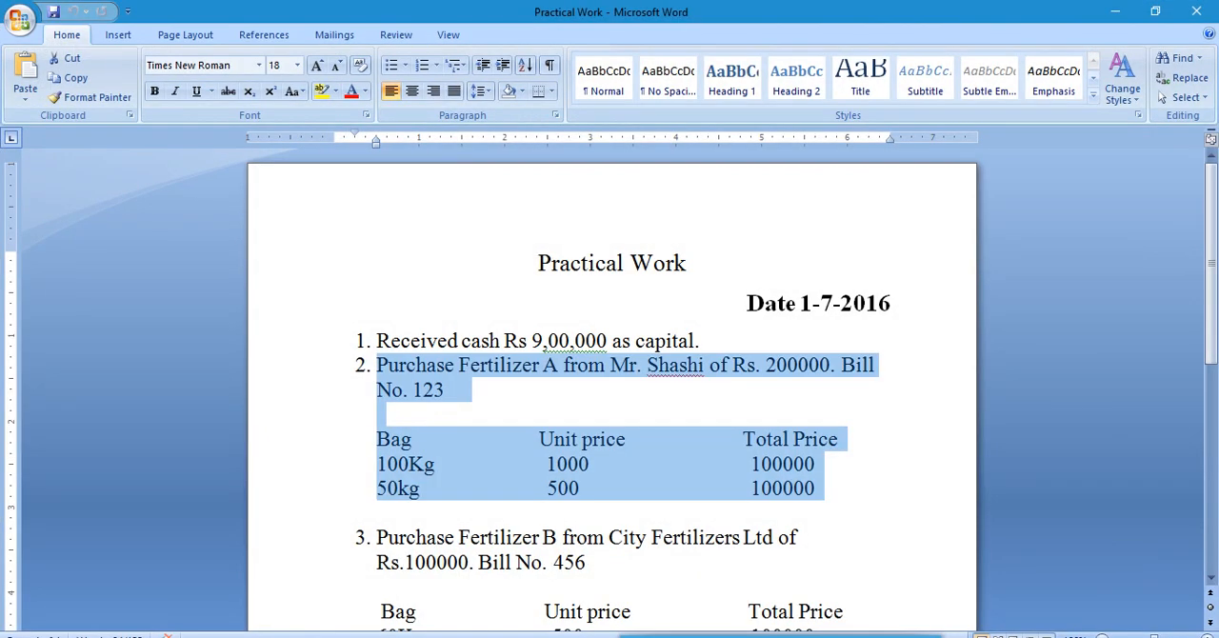
left_click(530, 363)
scroll(536, 353, "down", 5)
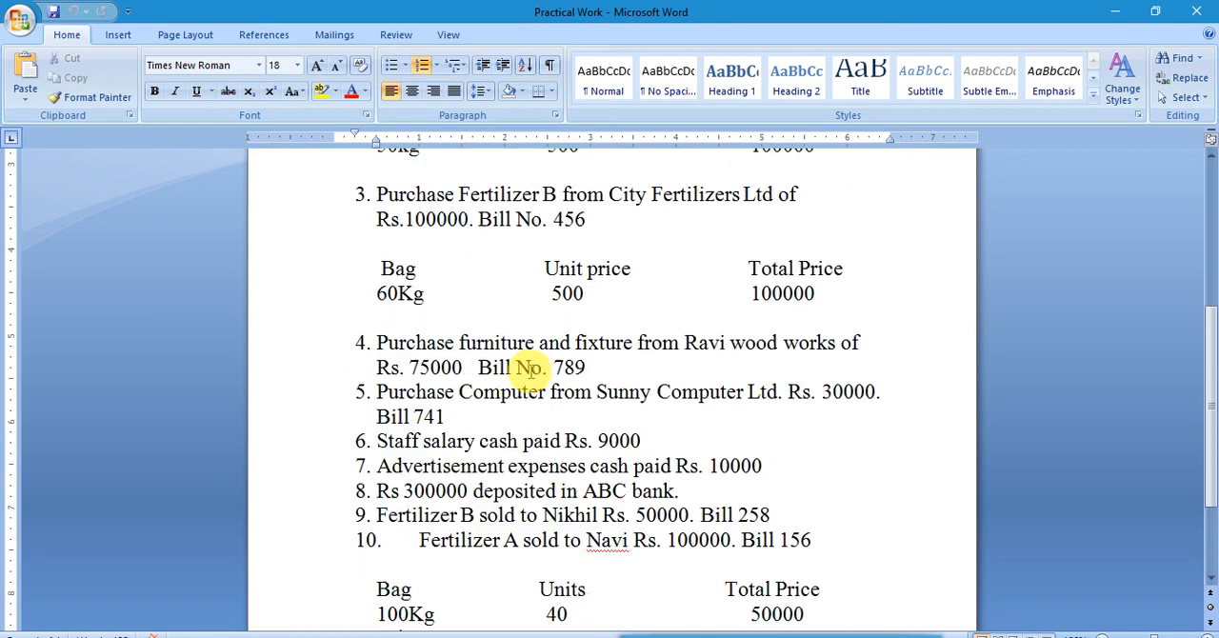
scroll(530, 369, "down", 3)
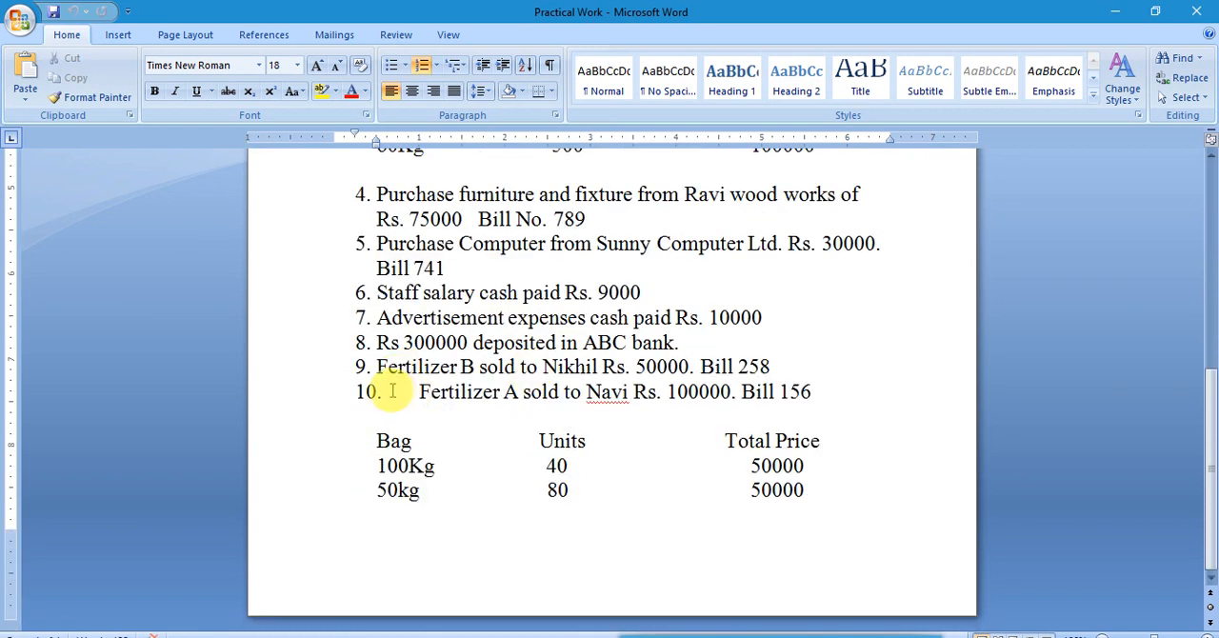
left_click_drag(391, 390, 582, 489)
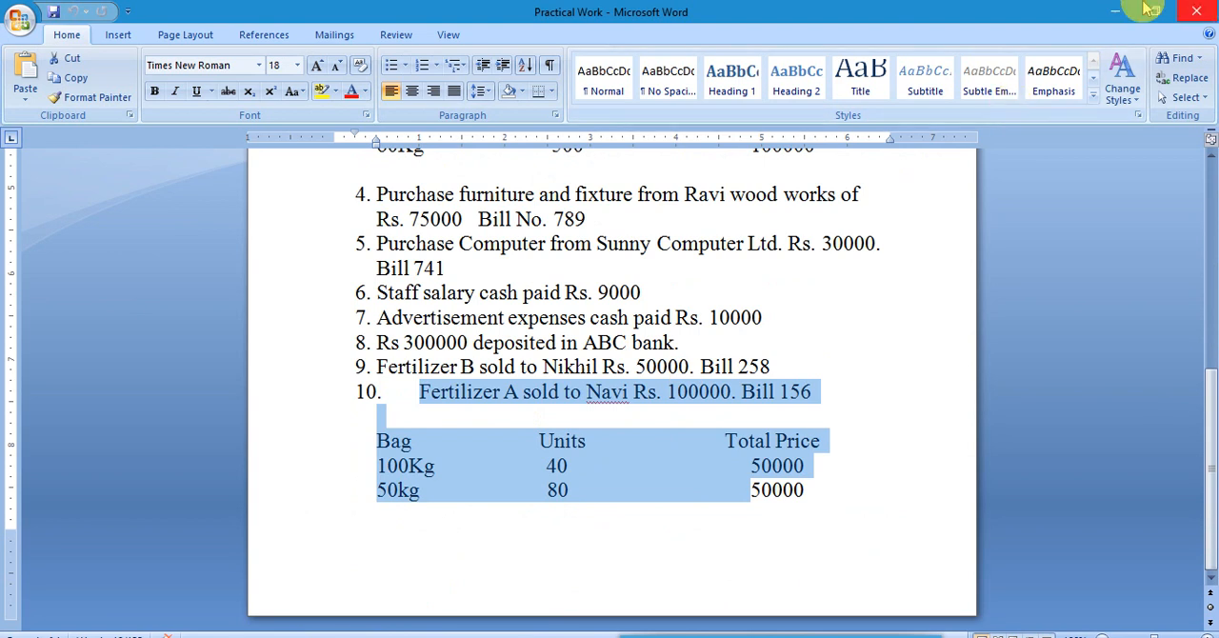
left_click(1115, 10)
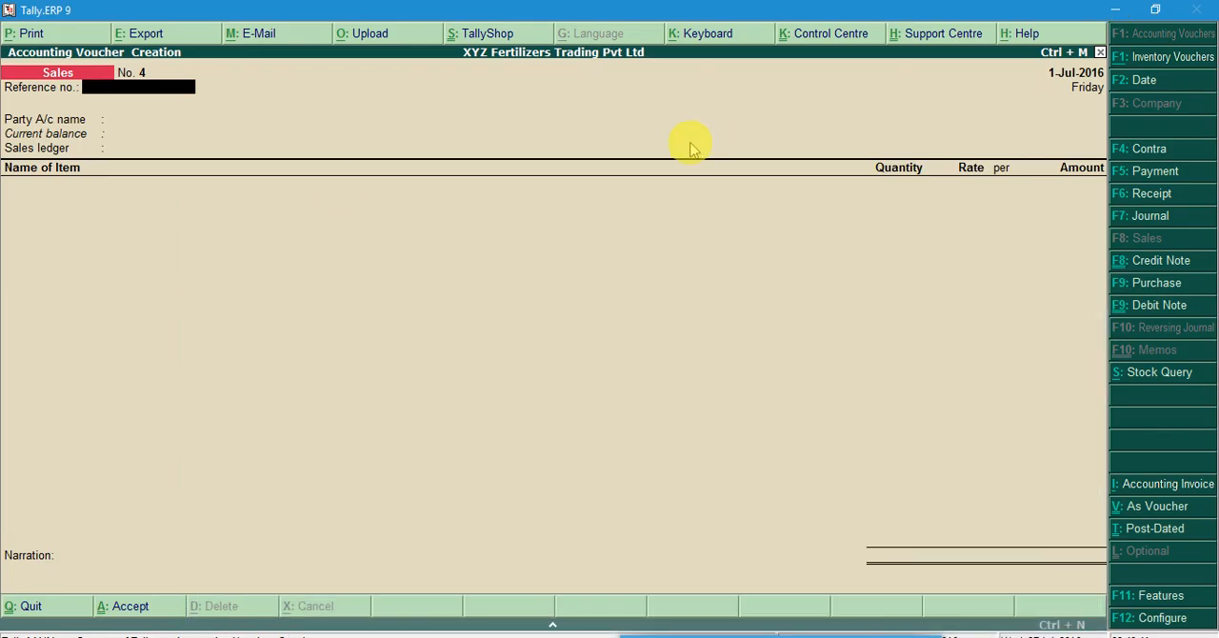
Return to Tally.ERP 9, switch the sales entry to voucher mode with a blank reference number, and recheck the sale in Word
left_click(1155, 514)
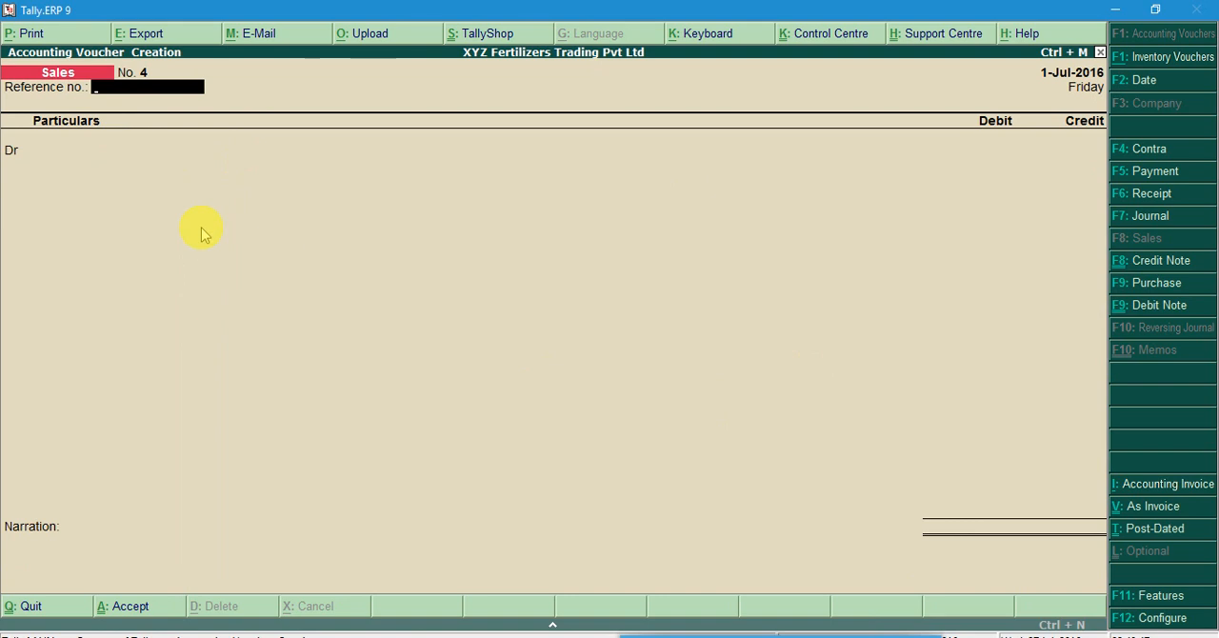
key("Return")
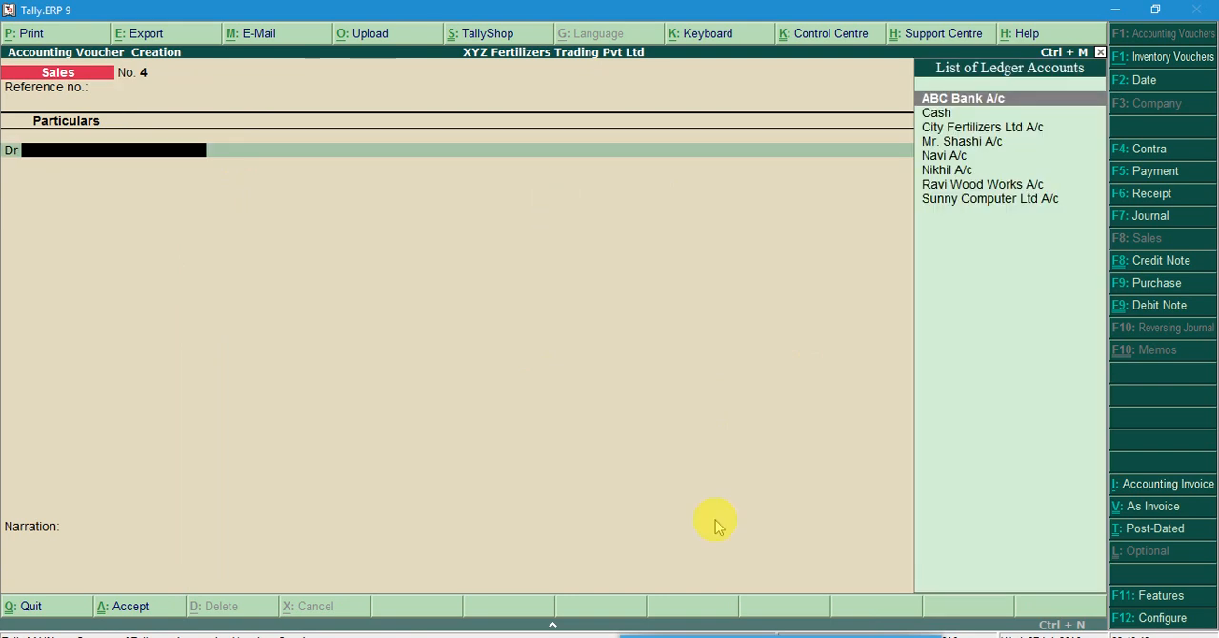
left_click(545, 636)
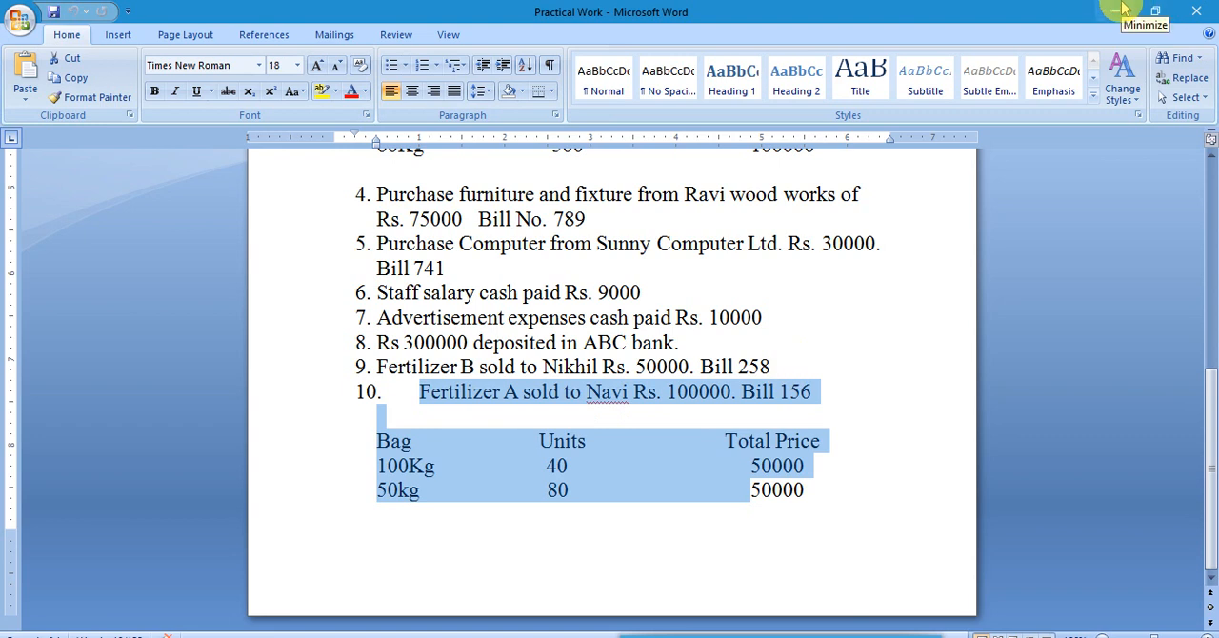
left_click(1123, 8)
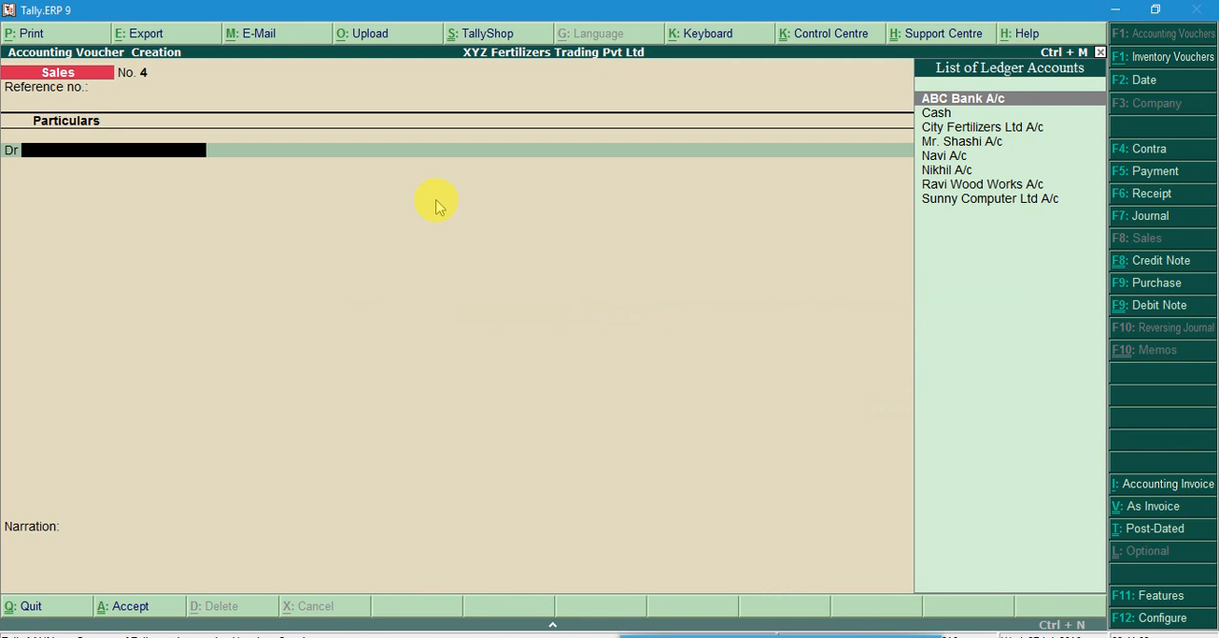
Choose the Fertilizer A customer's ledger as the debited account and accept the party details unfilled
key("Down")
key("Down")
key("Down")
key("Down")
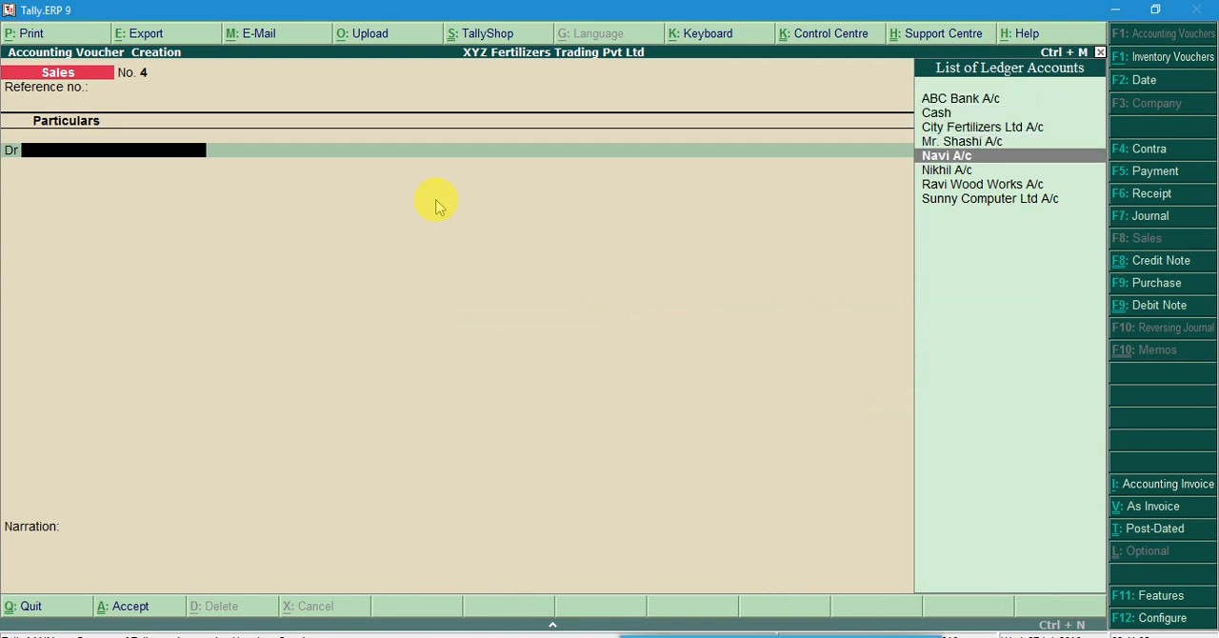
key("Return")
key("Return")
key("Return")
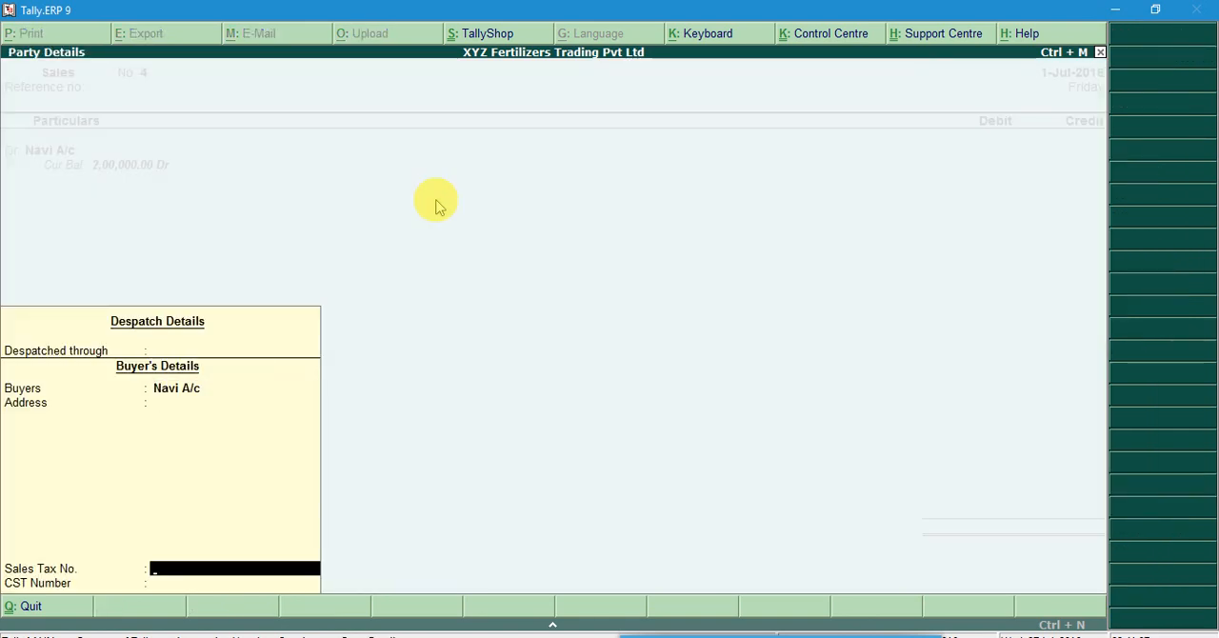
key("Return")
key("Return")
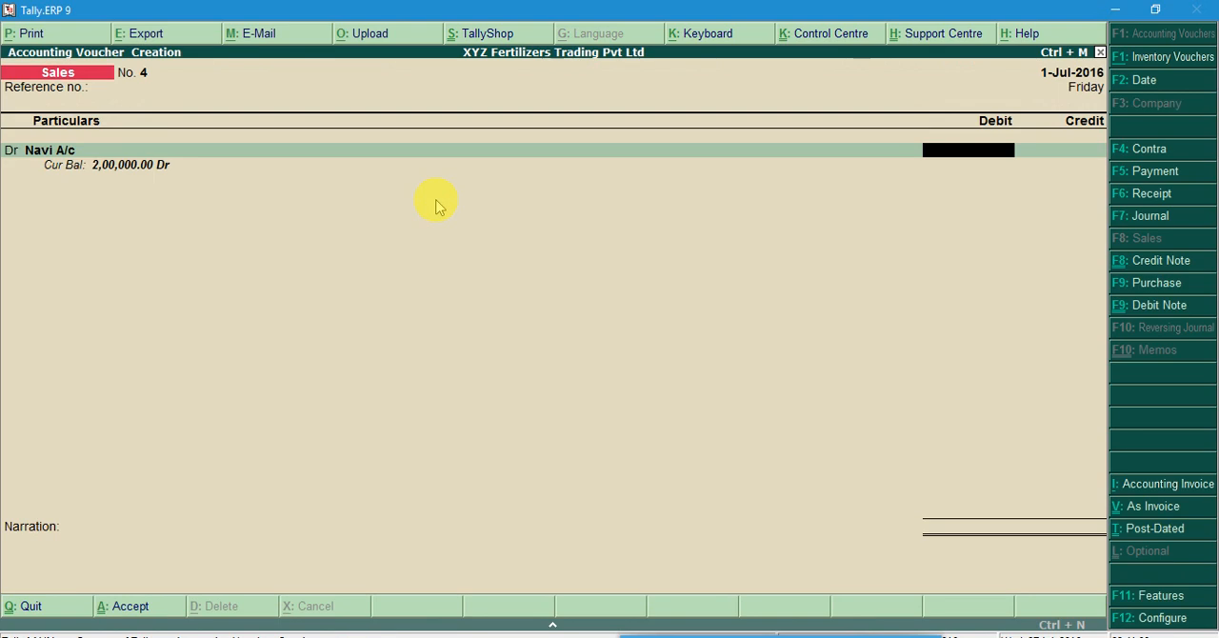
Set the customer's debit to 100000, choose Sales Account as the credited ledger and check the sold units in Word
type("100000")
key("Return")
key("Return")
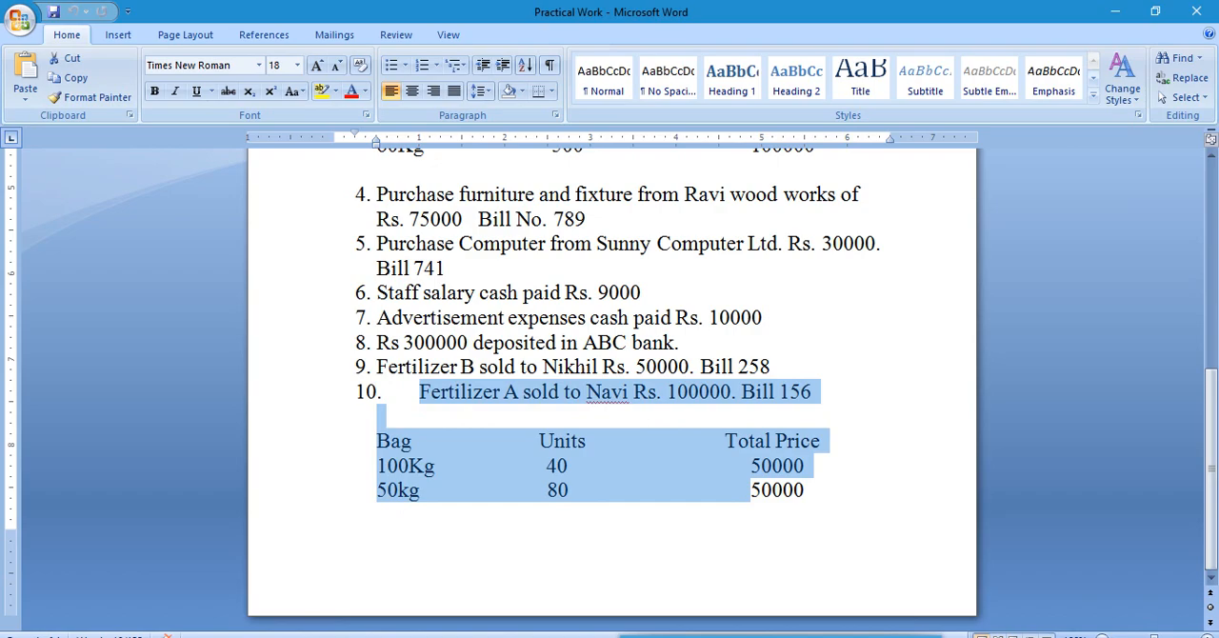
key("alt+Tab")
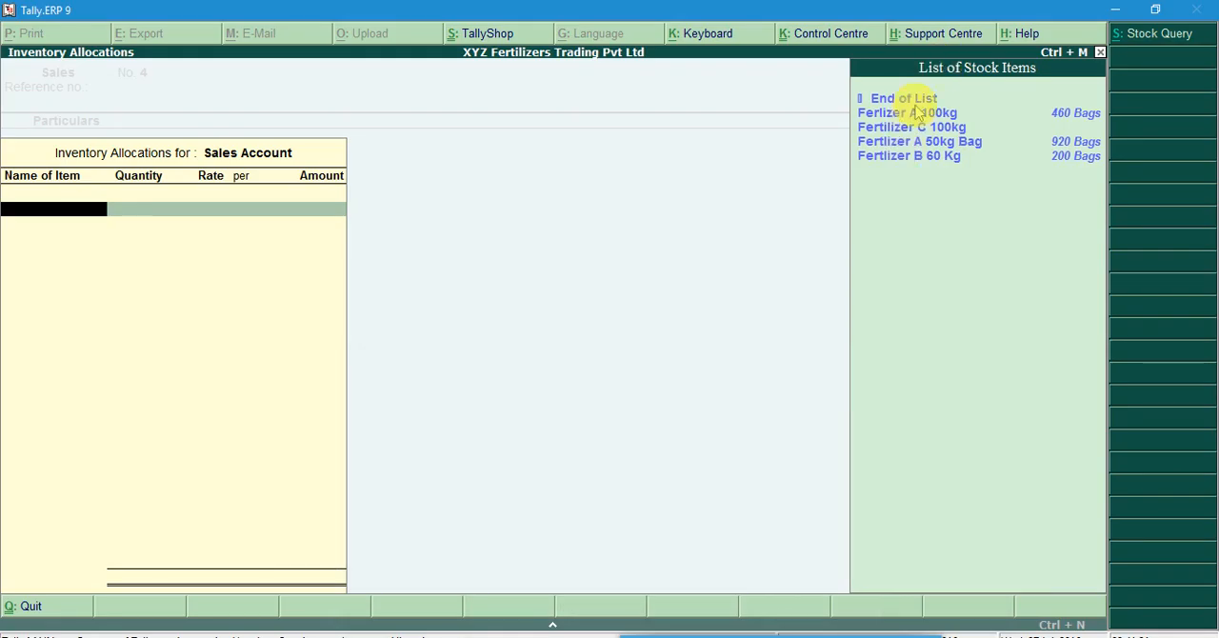
Allocate 40 bags of Ferlizer A 100kg to Sales Account at the 1,250.00 rate
left_click(910, 114)
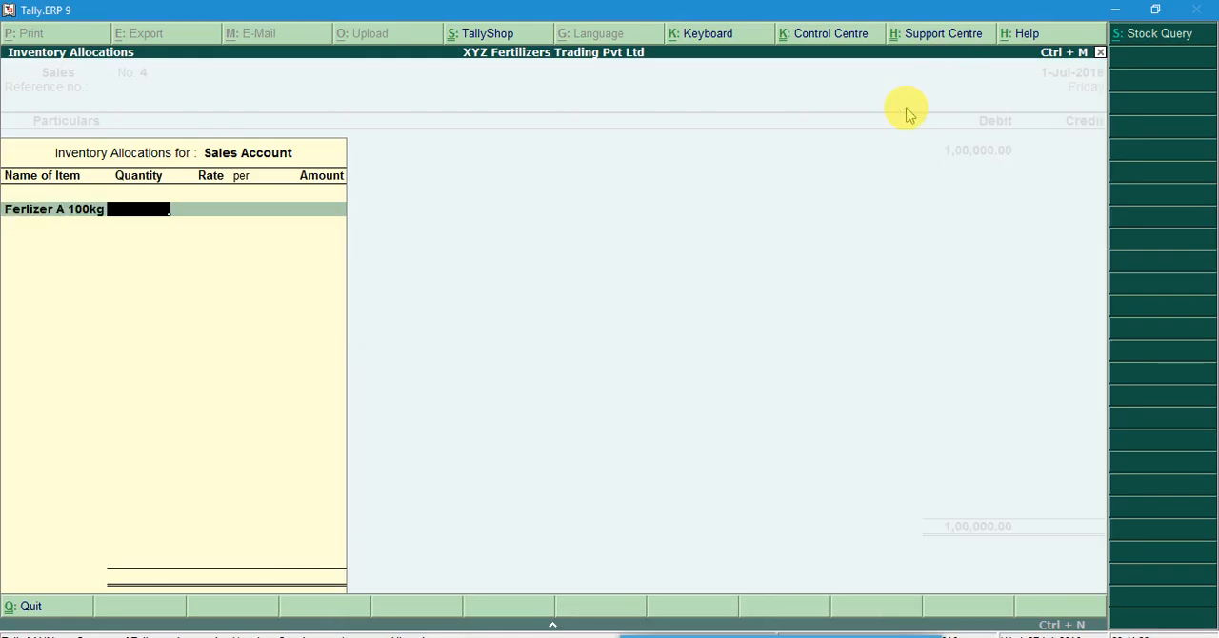
type("40")
key("Return")
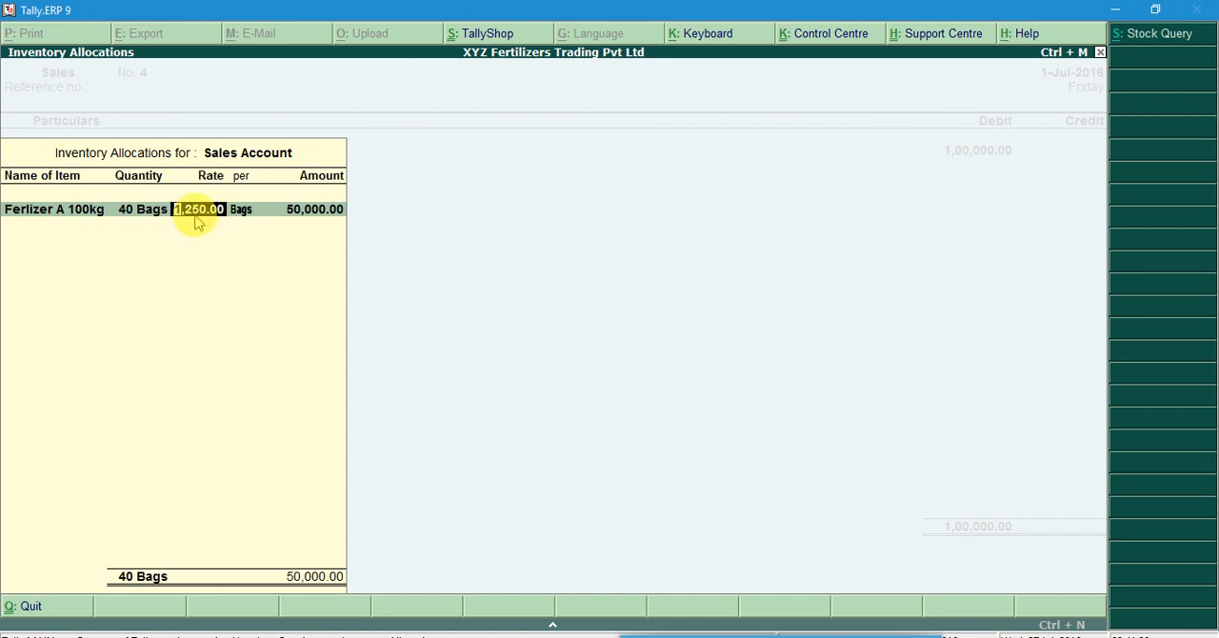
key("Return")
key("Return")
key("Return")
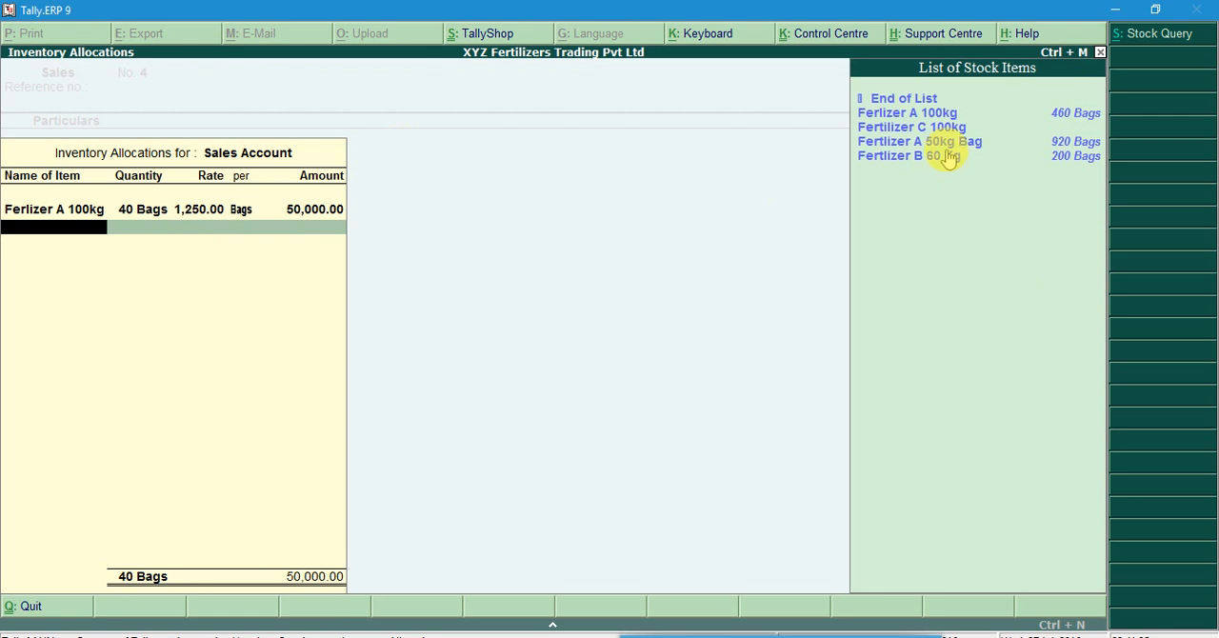
Allocate 80 bags of Fertlizer A 50kg Bag to Sales Account at the 625.00 rate
left_click(948, 143)
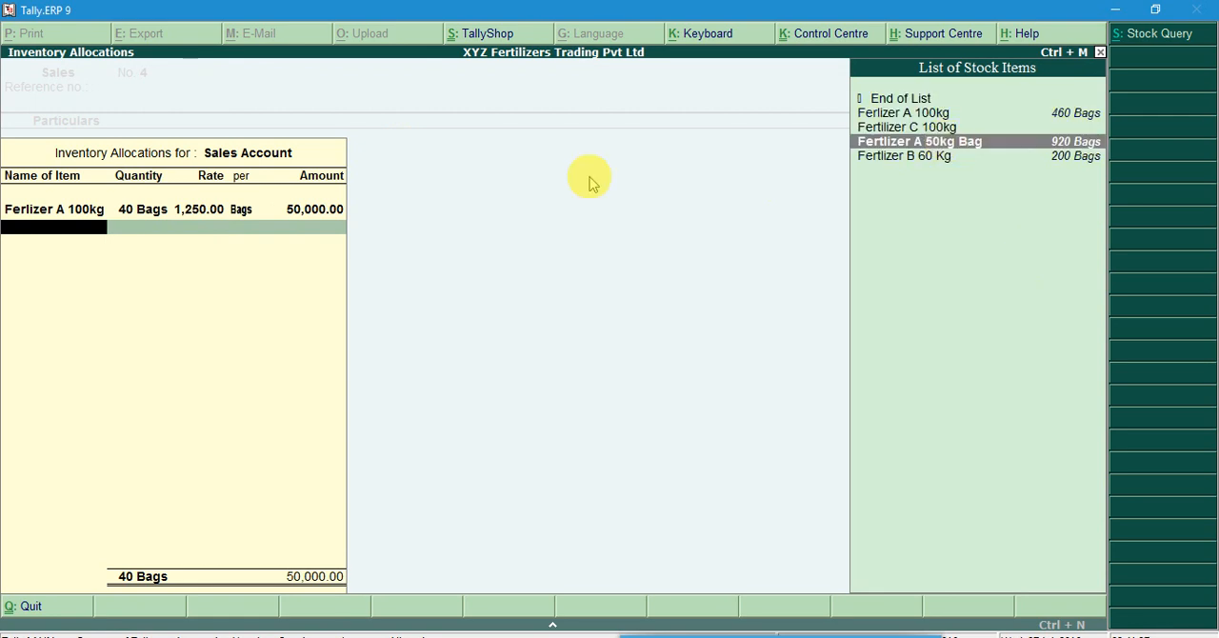
key("Return")
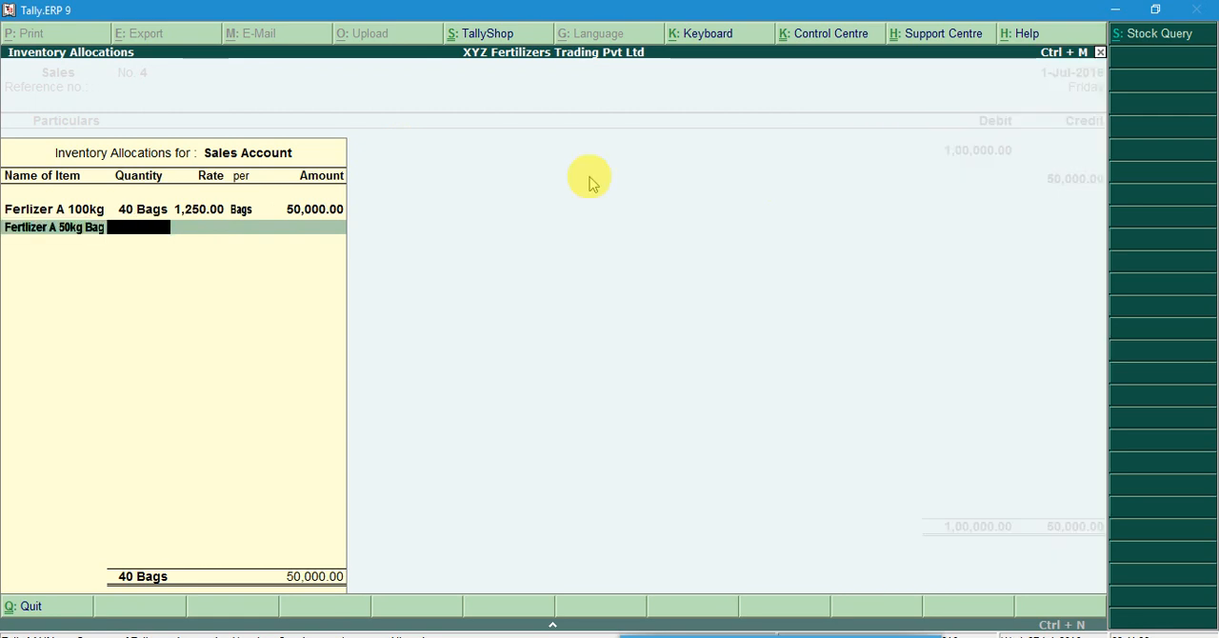
type("80")
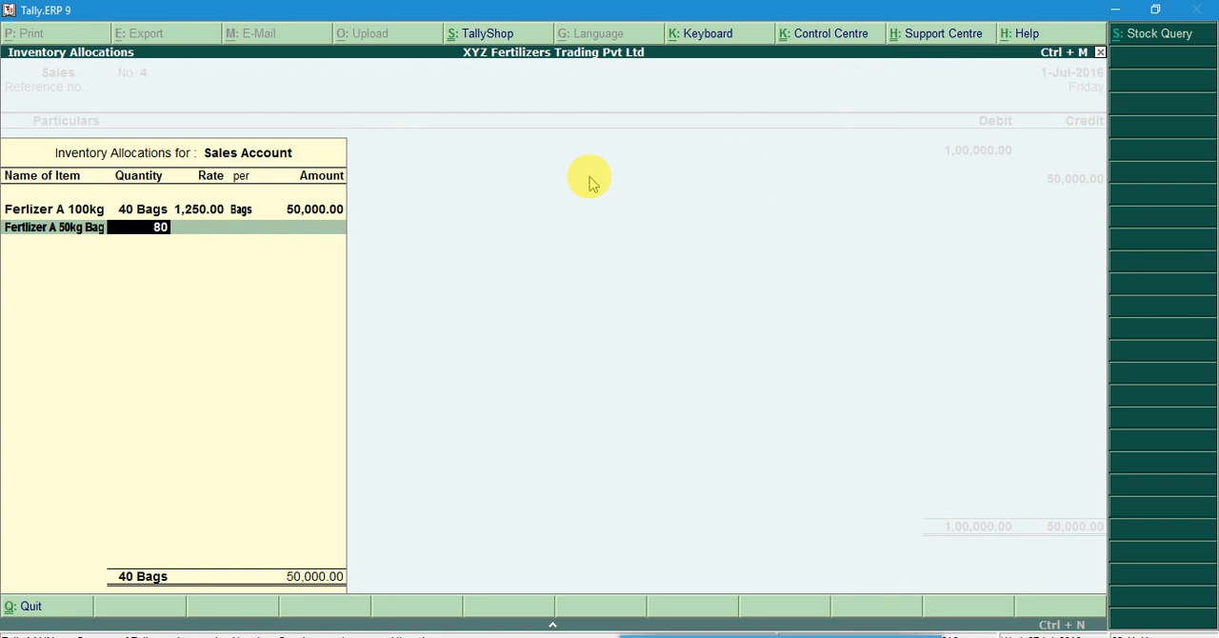
key("Return")
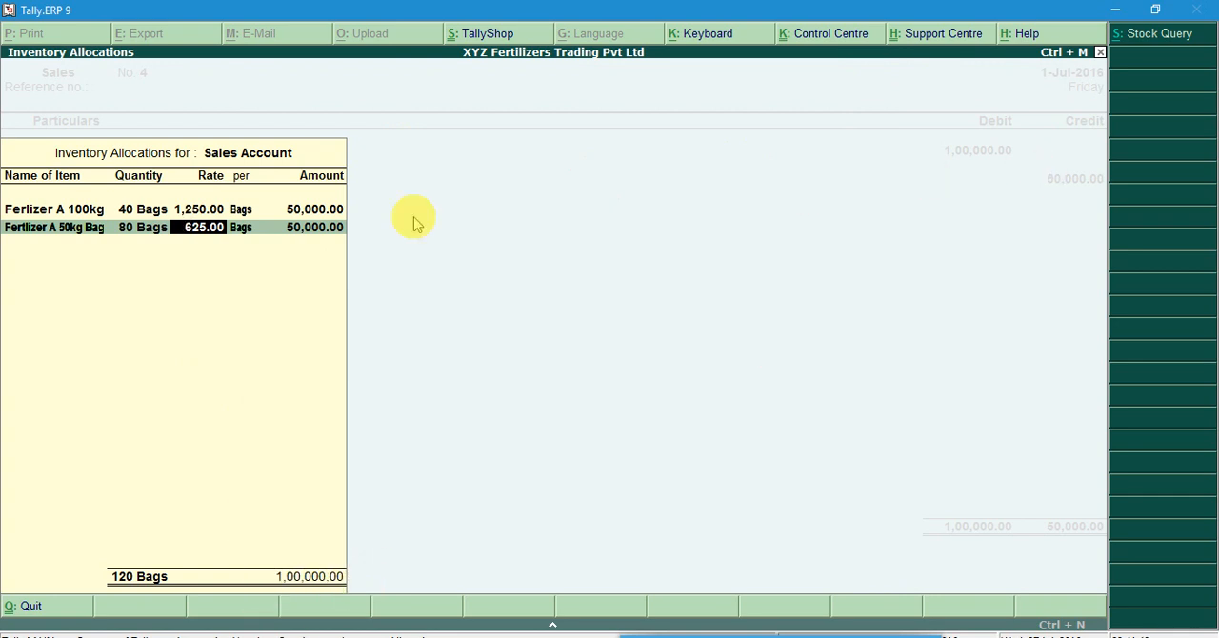
key("Return")
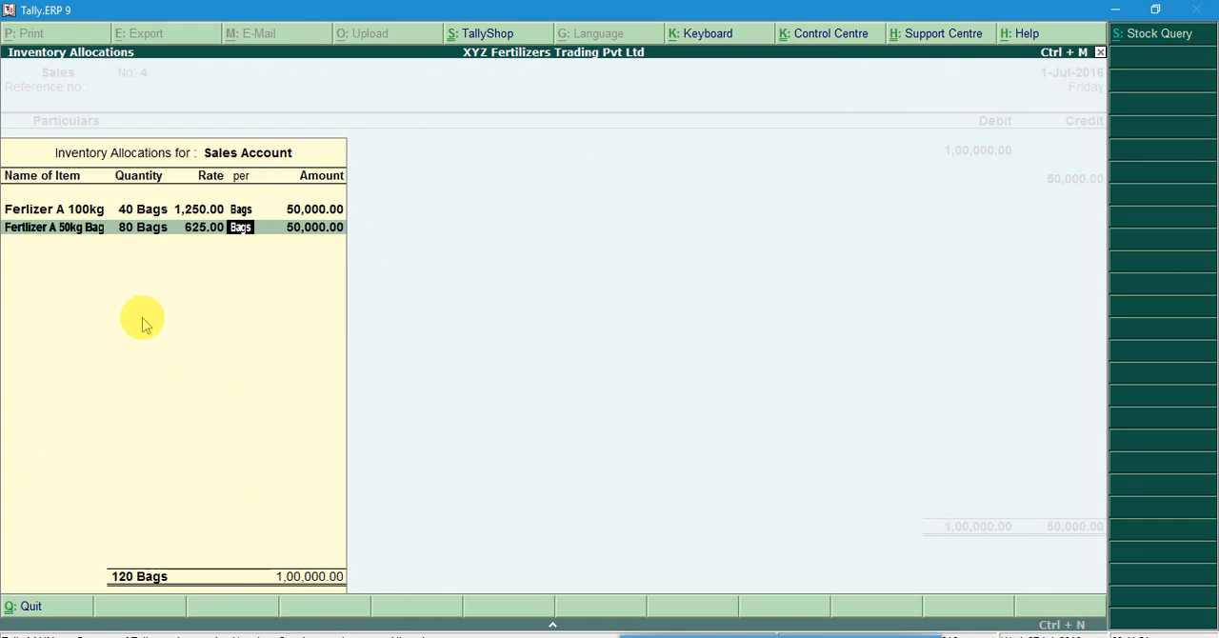
key("Return")
Close the inventory allocations, check the bill in Word, enter the narration Bill No. 156 and save the sales voucher
key("Return")
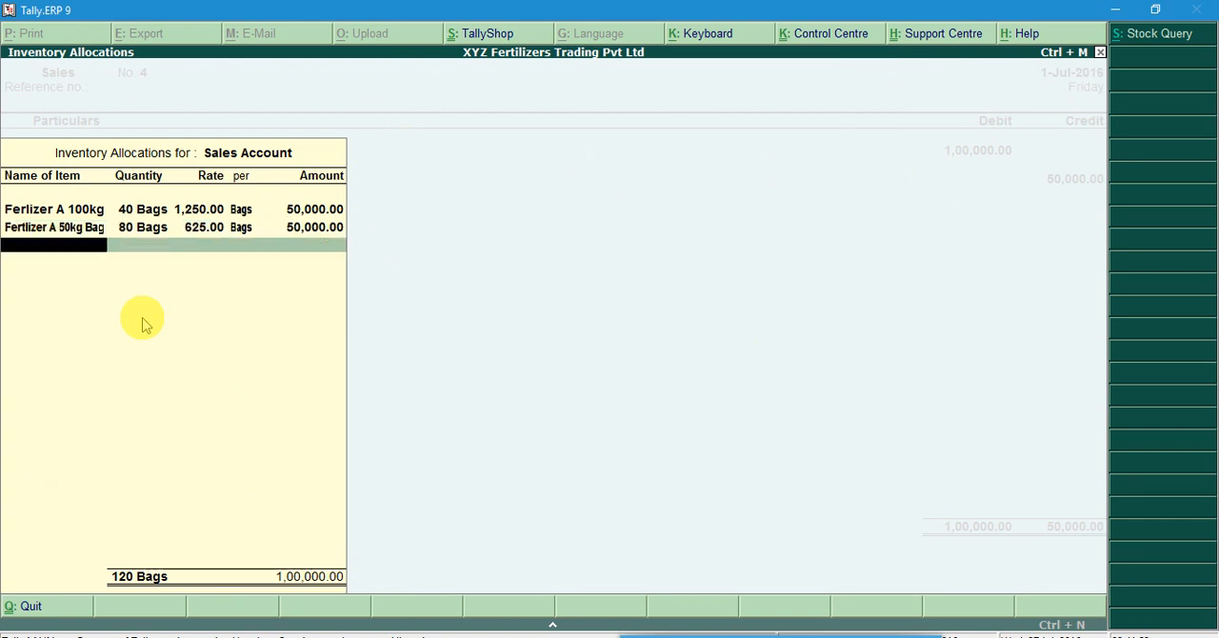
key("Return")
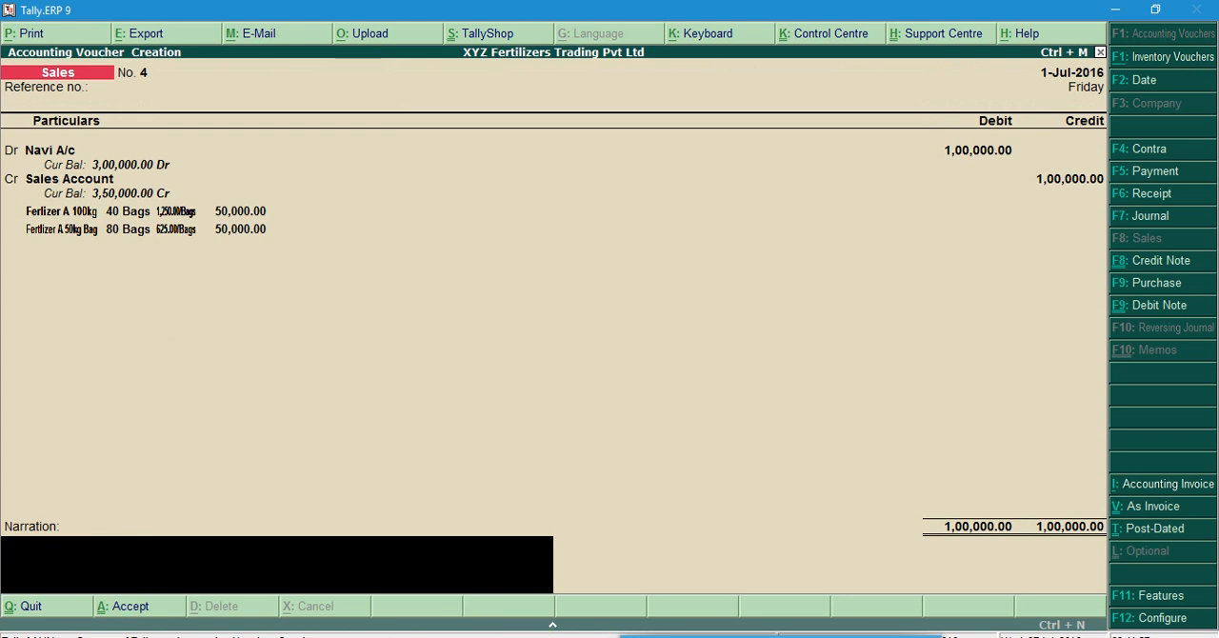
left_click(552, 630)
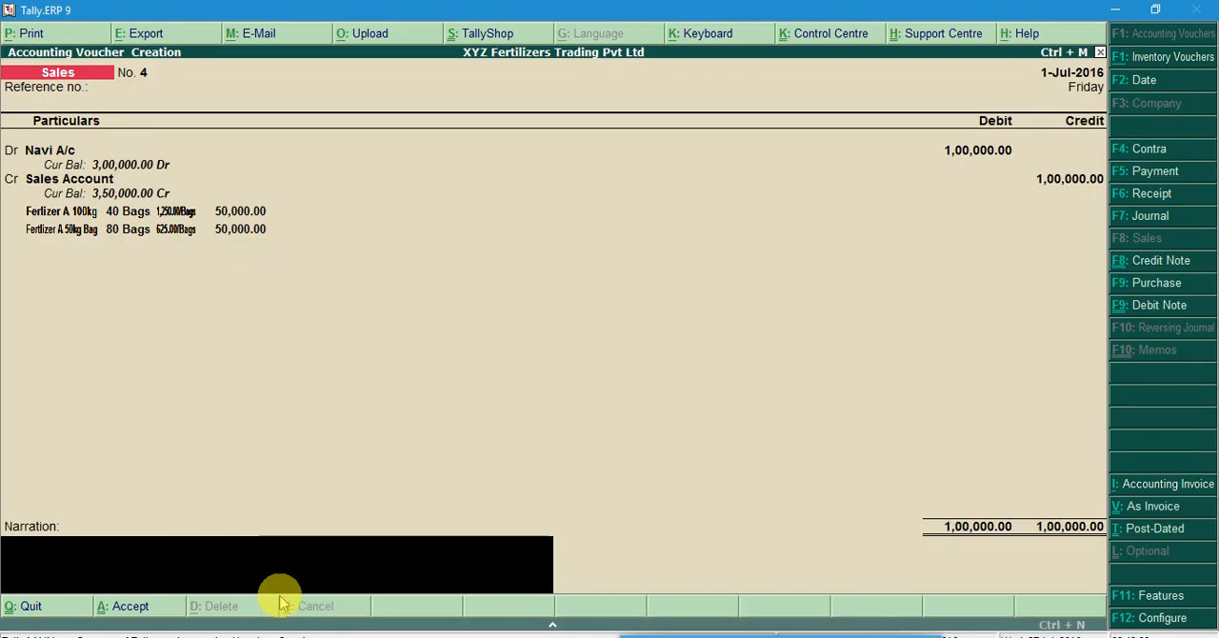
type("Bill No.")
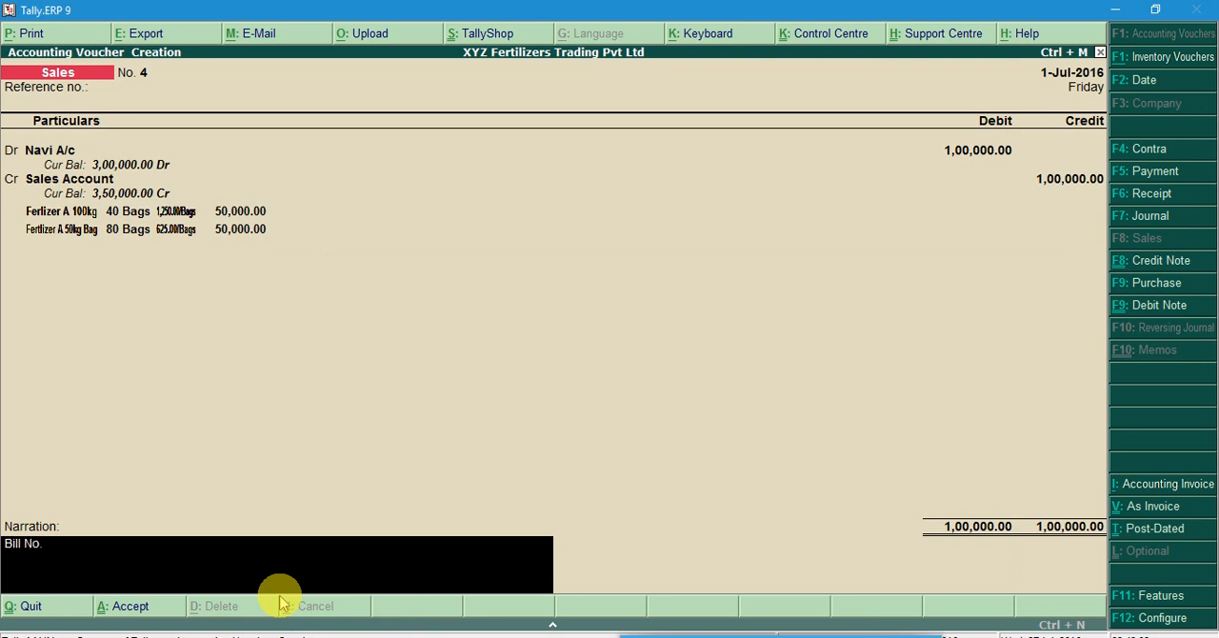
type(" 156")
key("Return")
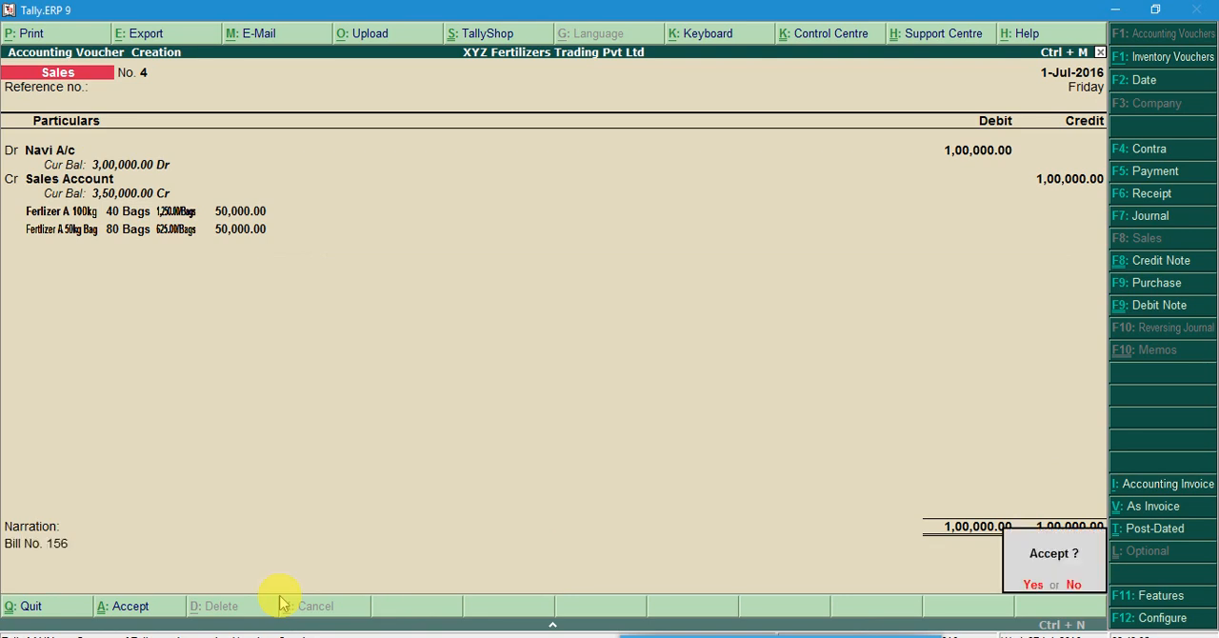
key("Return")
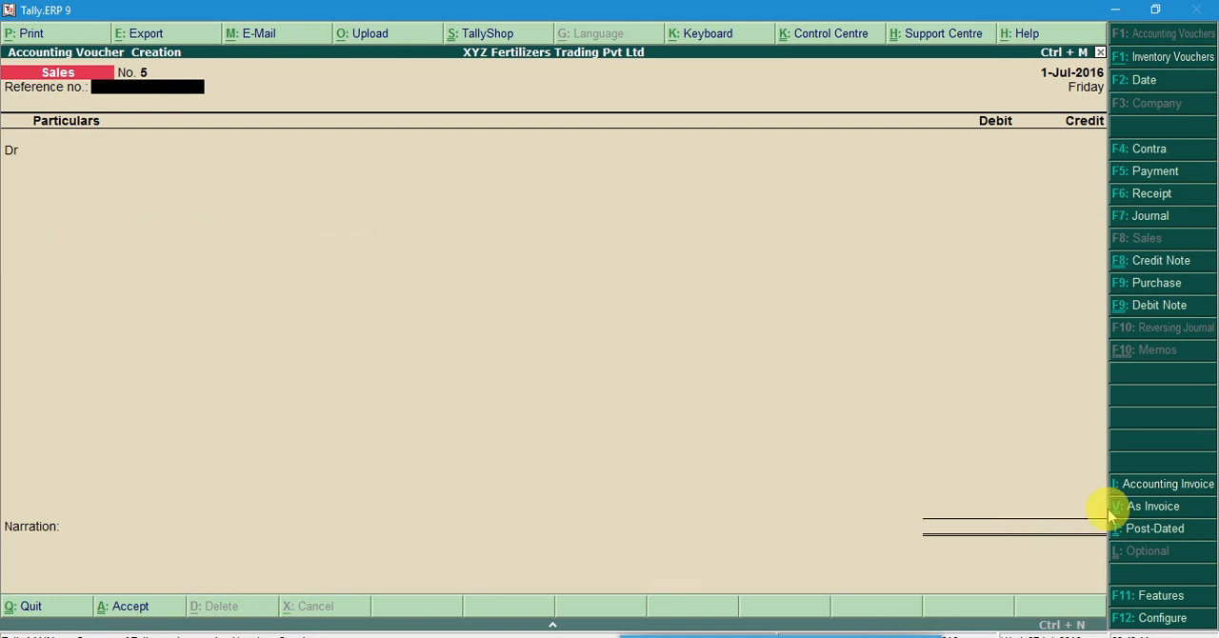
Switch the new sales voucher to invoice mode, check the bill in Word and enter reference number 156
left_click(1189, 510)
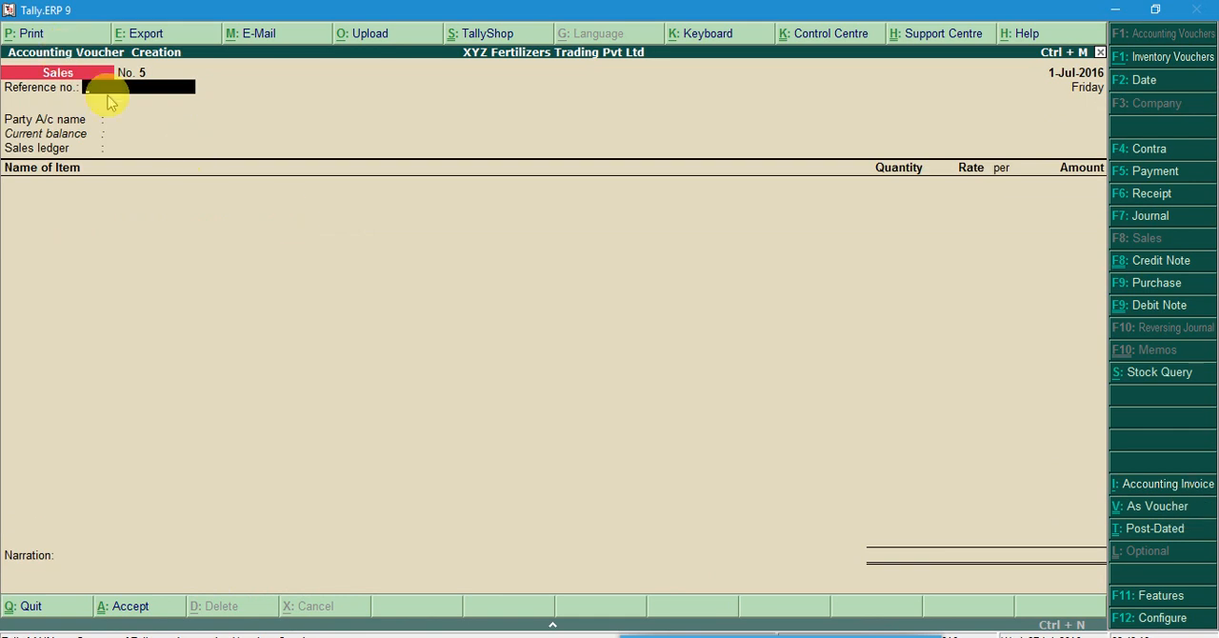
mouse_move(591, 633)
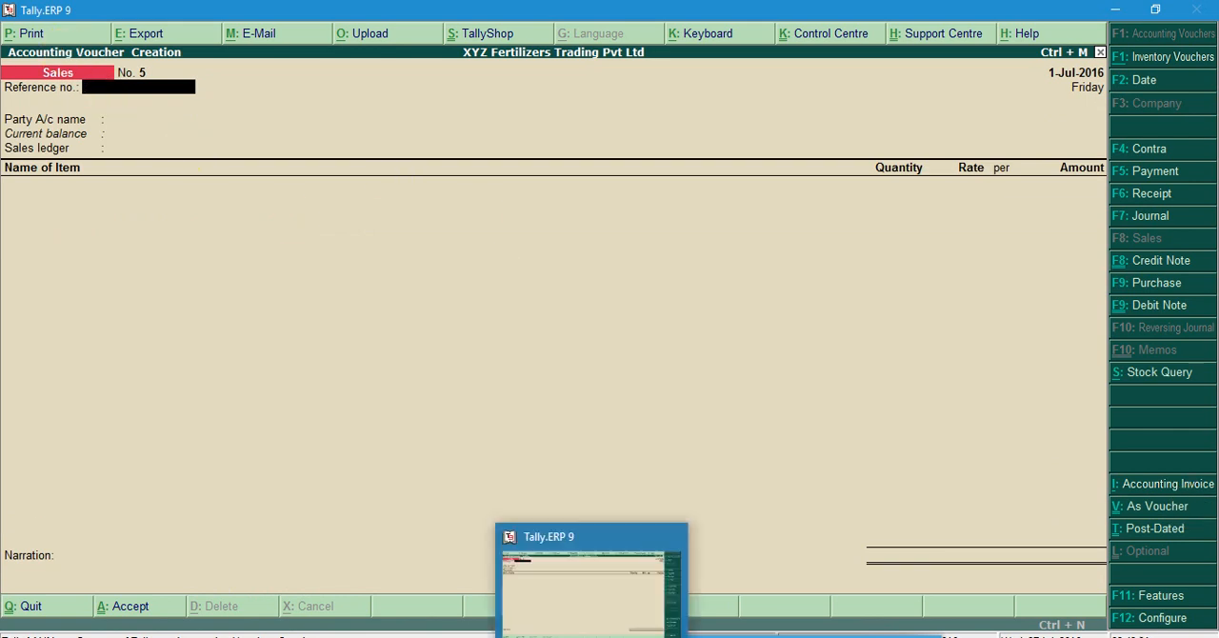
left_click(548, 635)
left_click(549, 635)
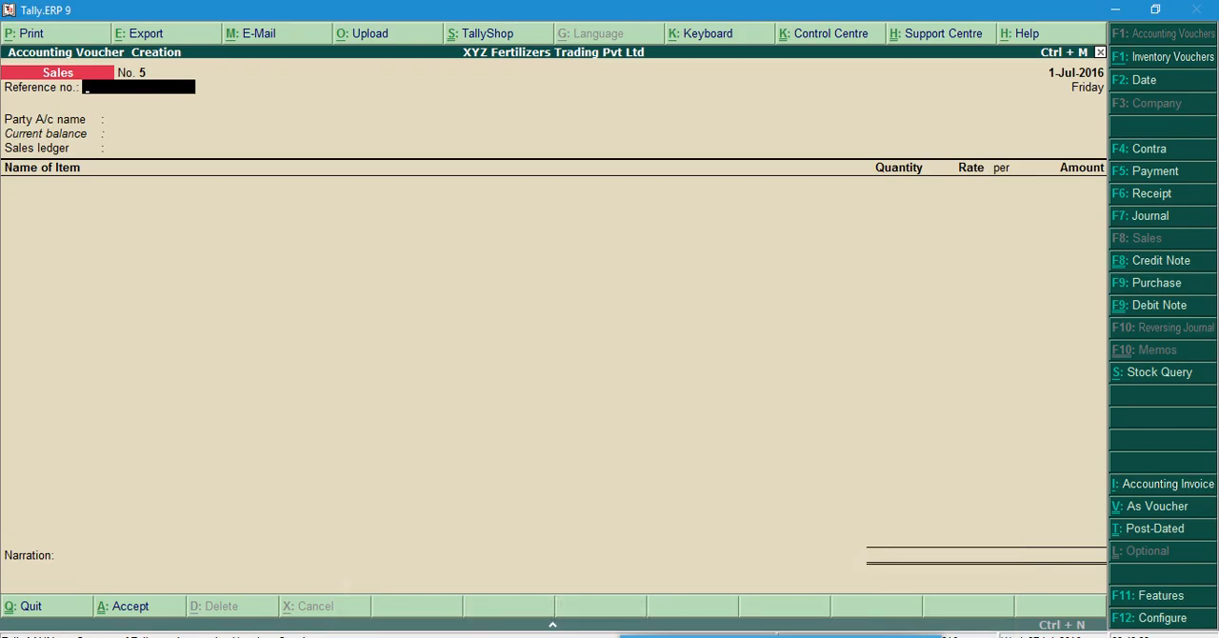
type("156")
key("Return")
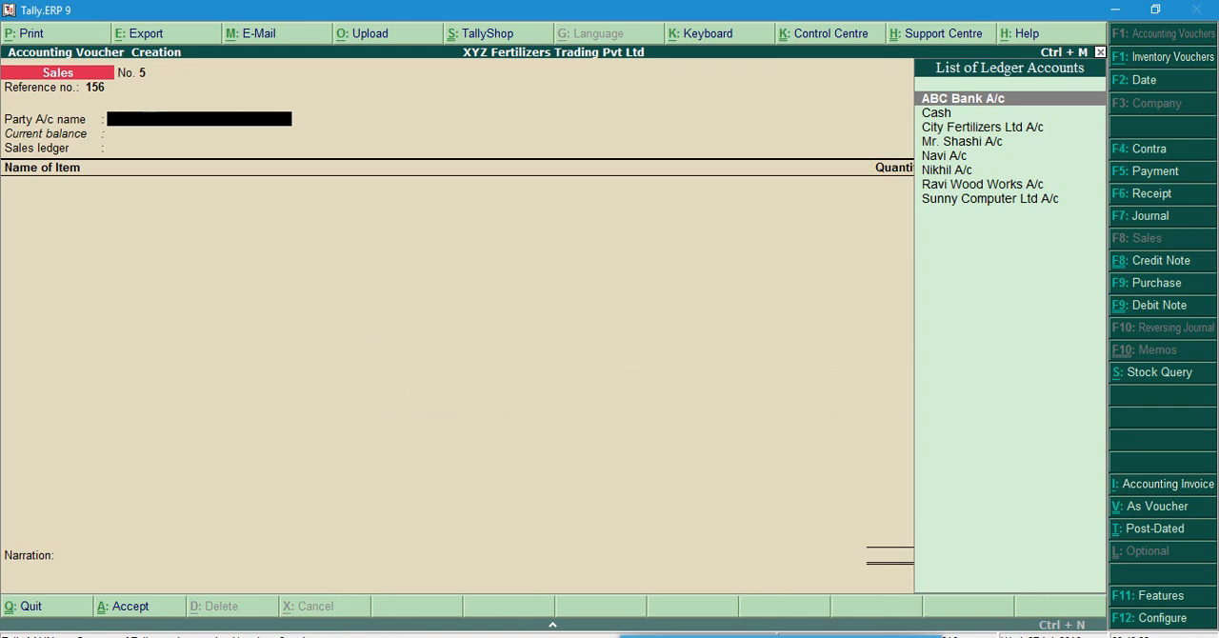
Check the buyer of Fertilizer A in the Practical Work document and choose that customer's ledger as the party account
key("Down")
key("Down")
key("Down")
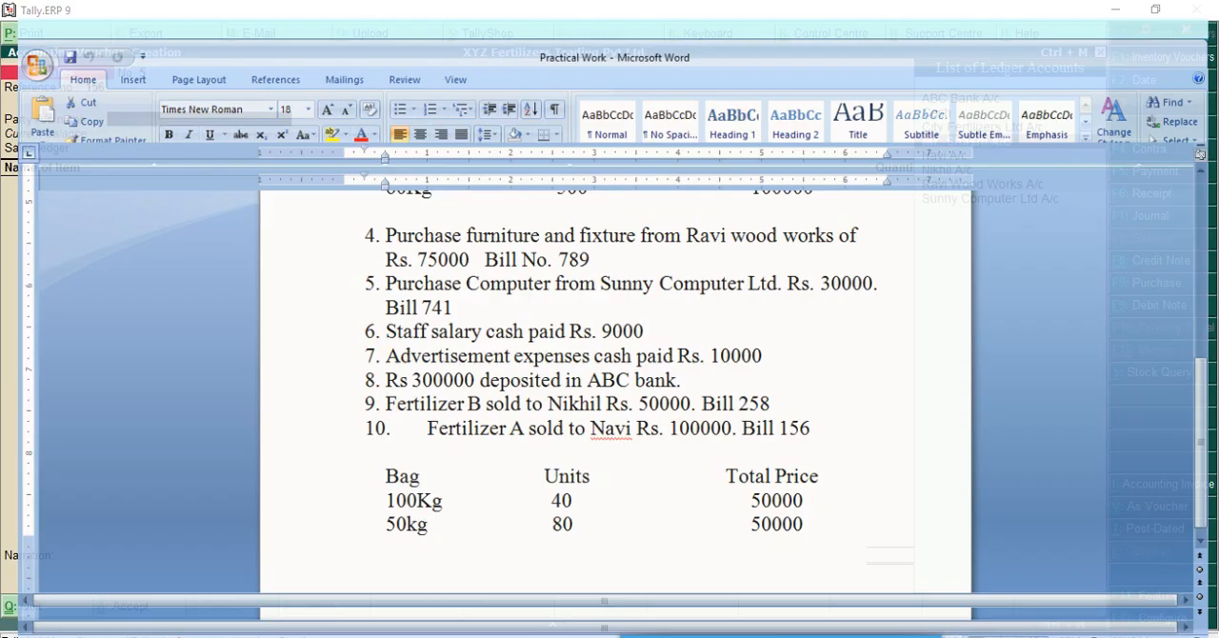
left_click_drag(418, 392, 571, 503)
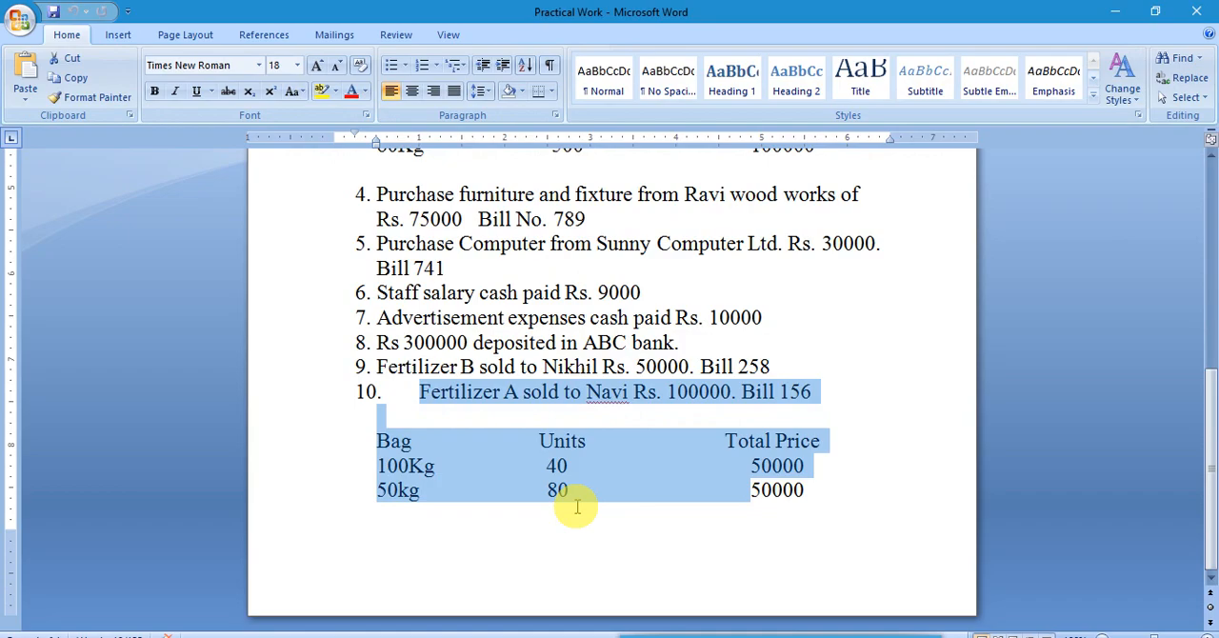
left_click(600, 398)
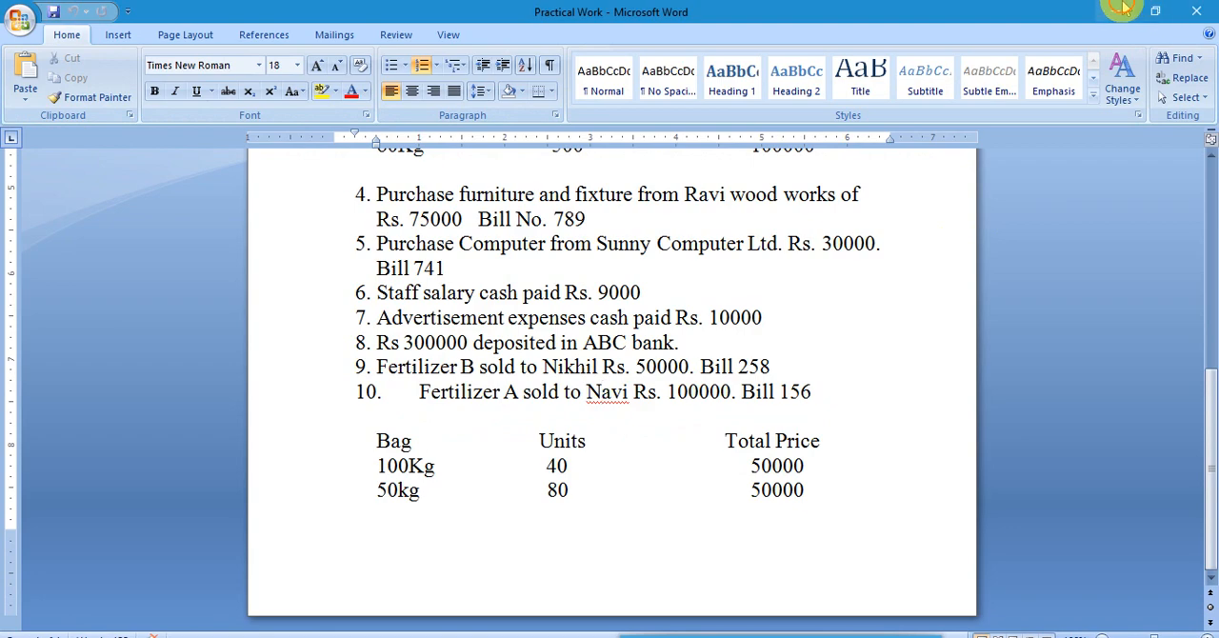
left_click(1122, 8)
key("Down")
key("Return")
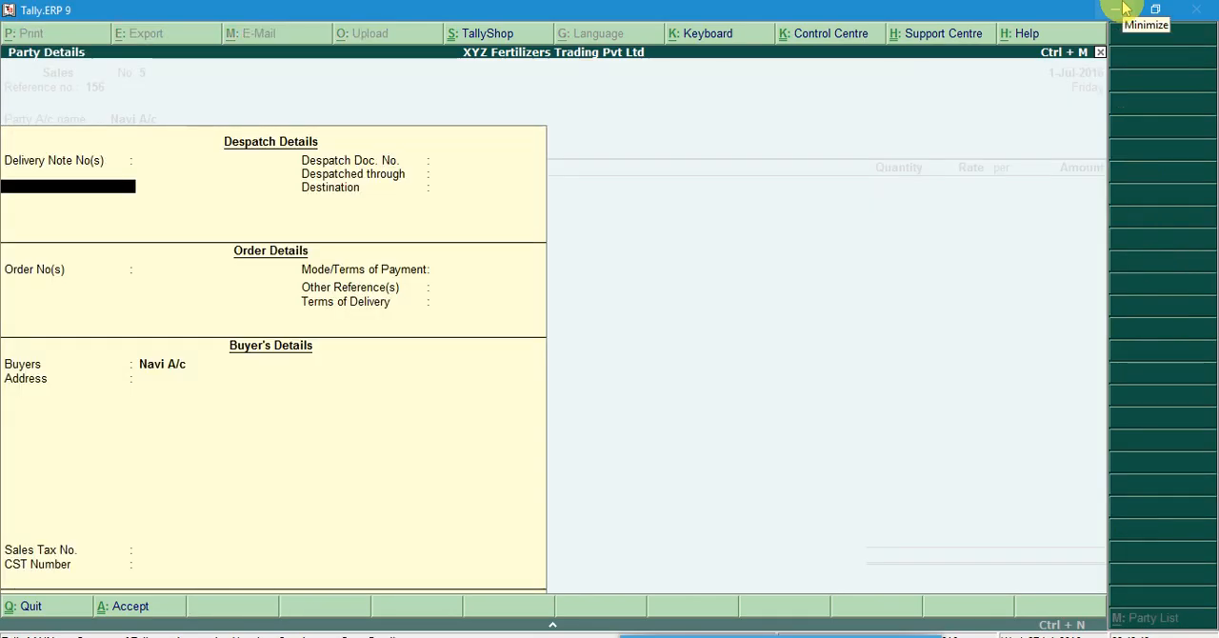
Accept the party details with the despatch and order fields blank, and choose Sales Account as the sales ledger
key("Return")
key("Return")
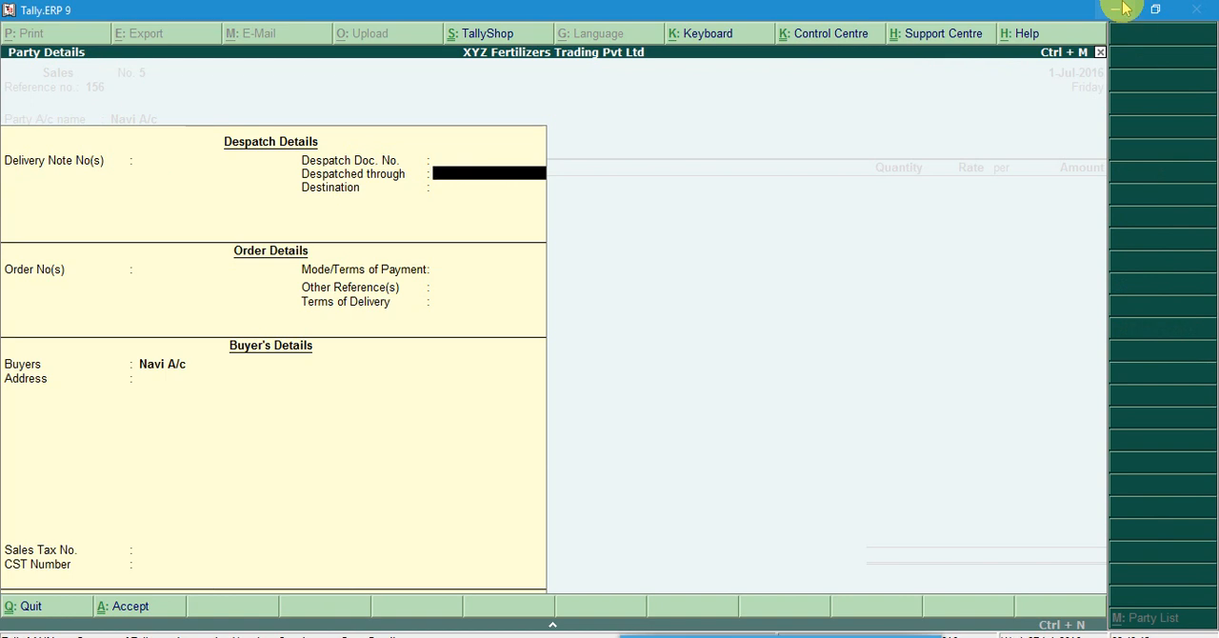
key("Return")
key("Return")
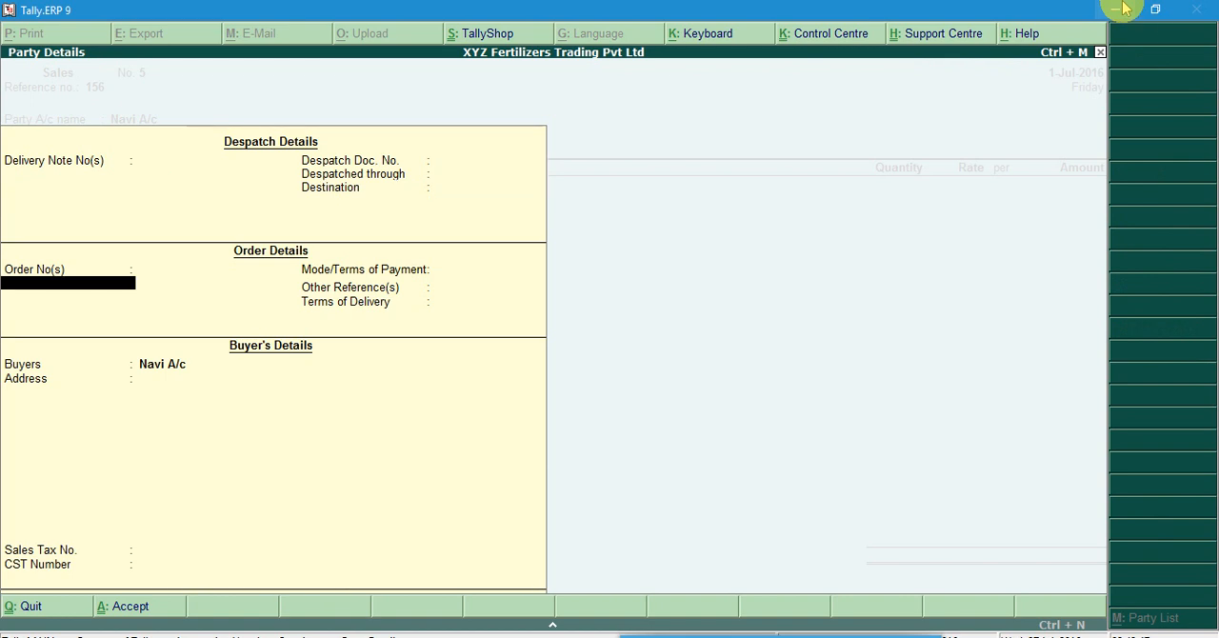
key("Return")
key("Return")
key("Return")
key("Return")
key("Return")
key("Return")
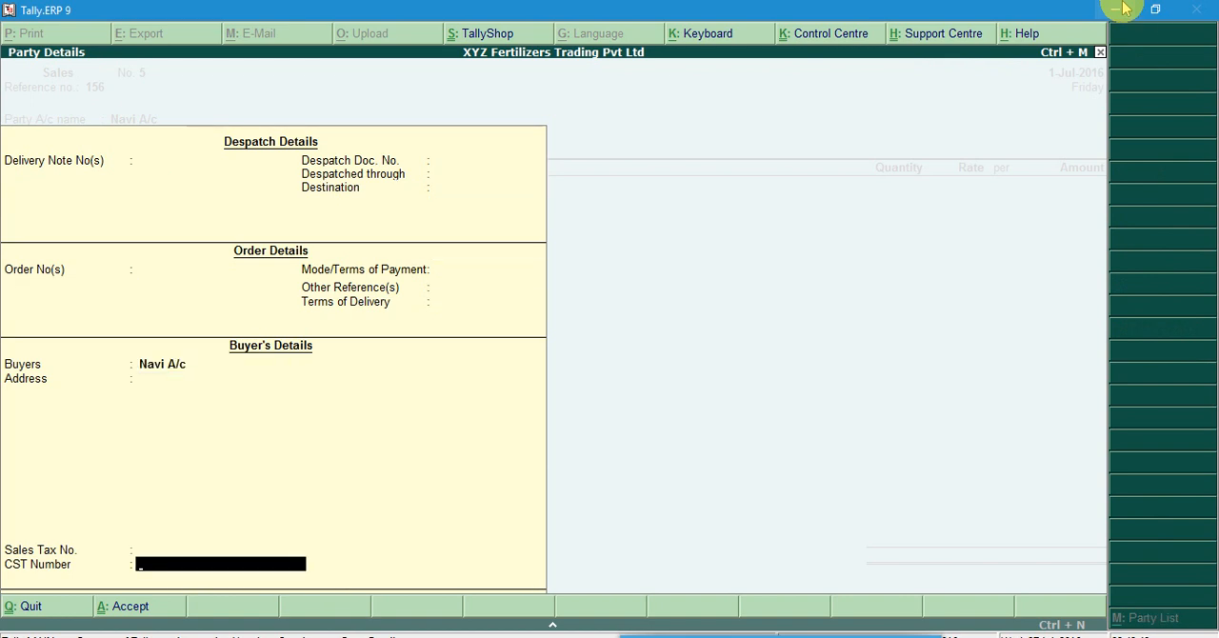
key("Return")
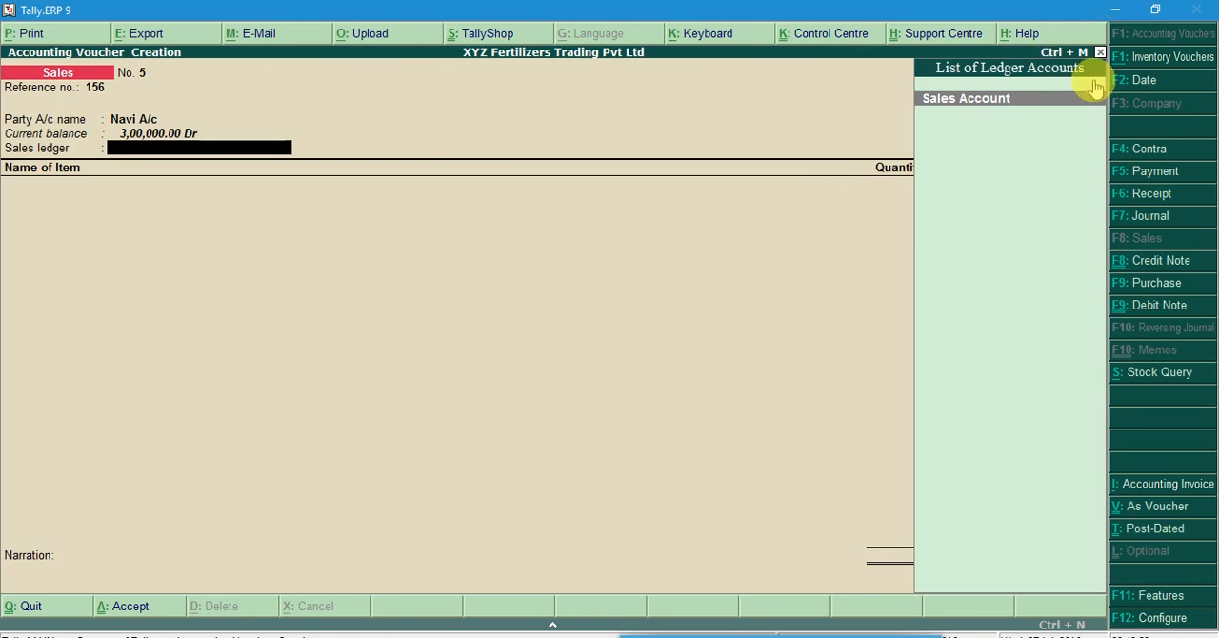
left_click(1000, 100)
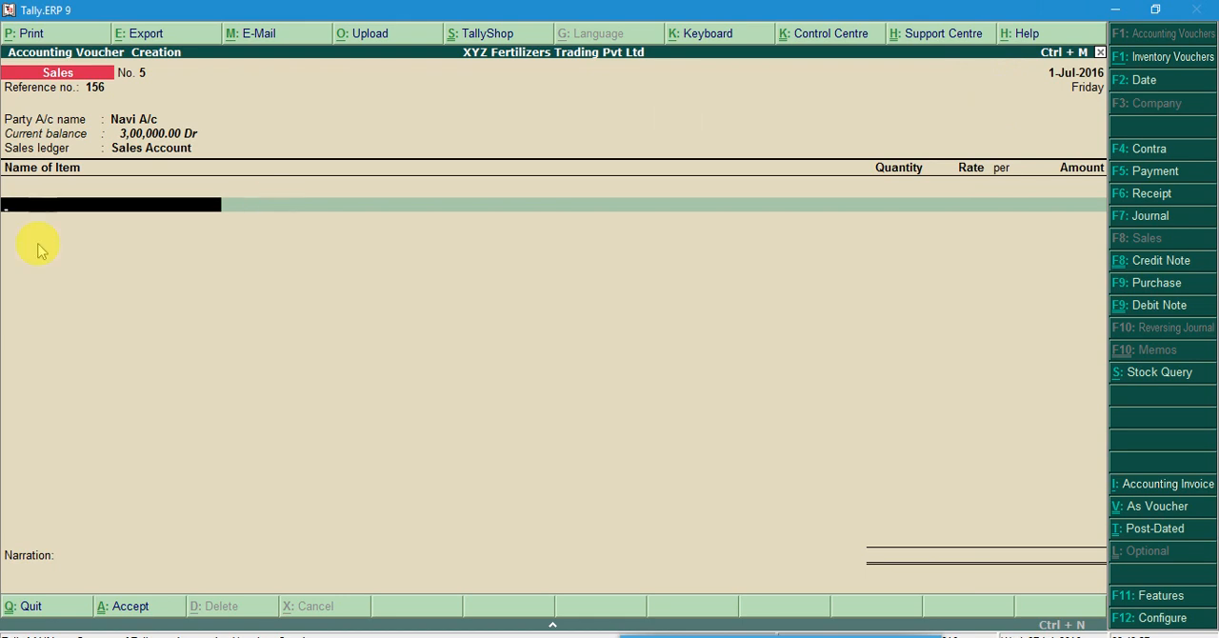
Check the sold bags in Word and add 40 bags of Ferlizer A 100kg to the invoice at the 1,250.00 rate
left_click(67, 210)
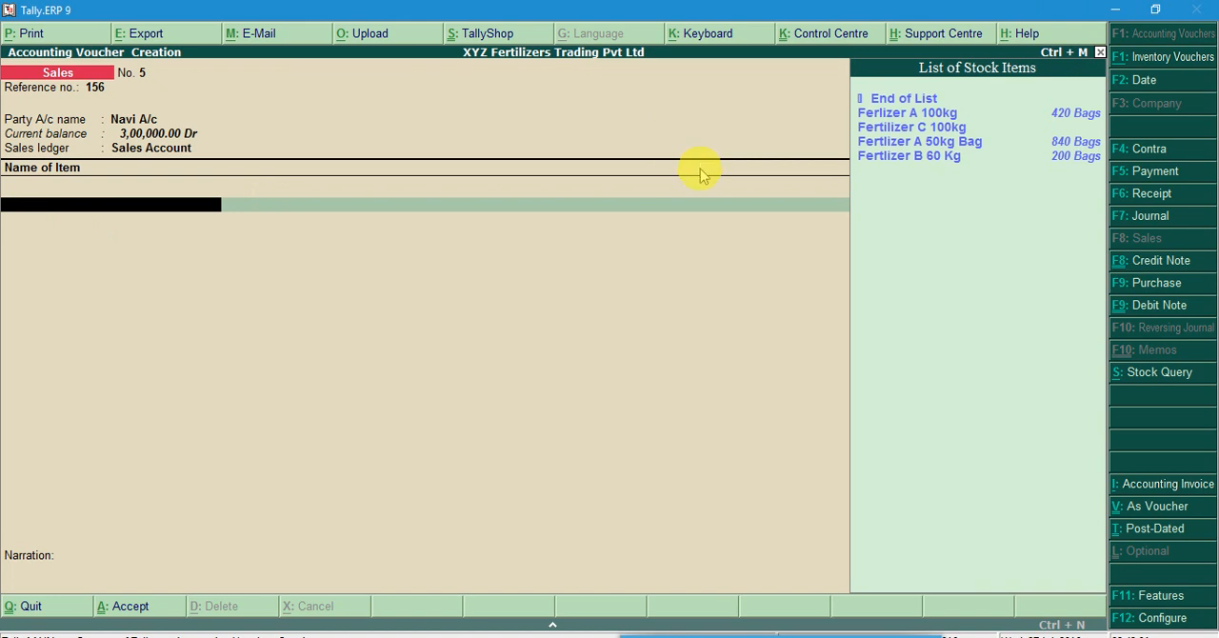
left_click(509, 636)
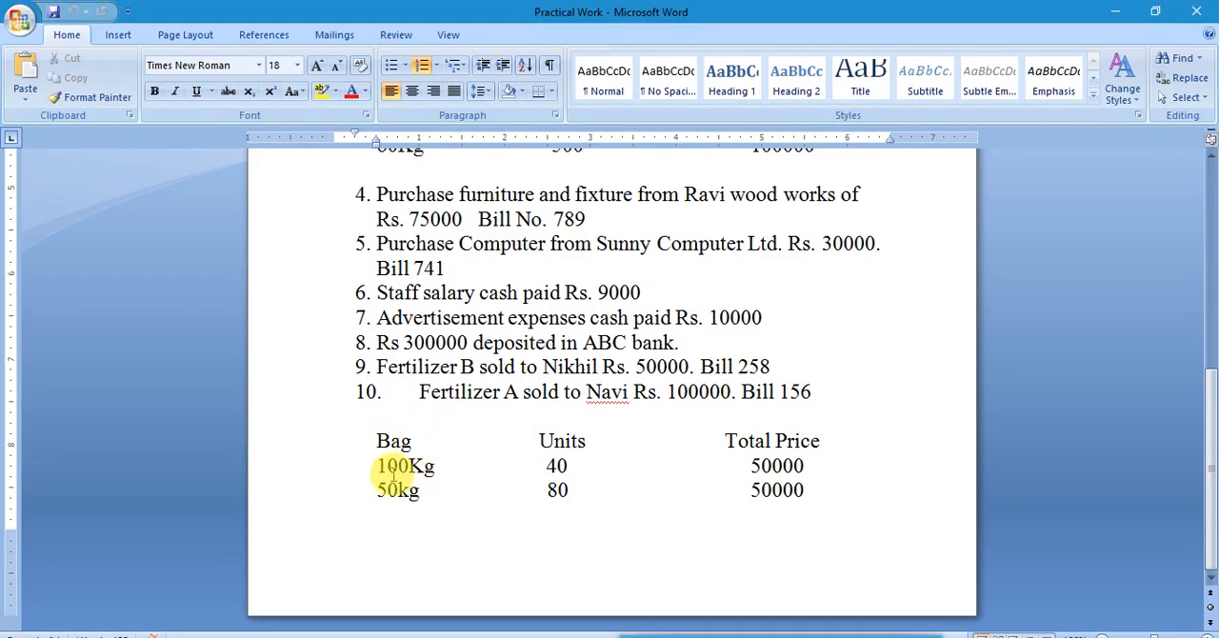
left_click(1114, 9)
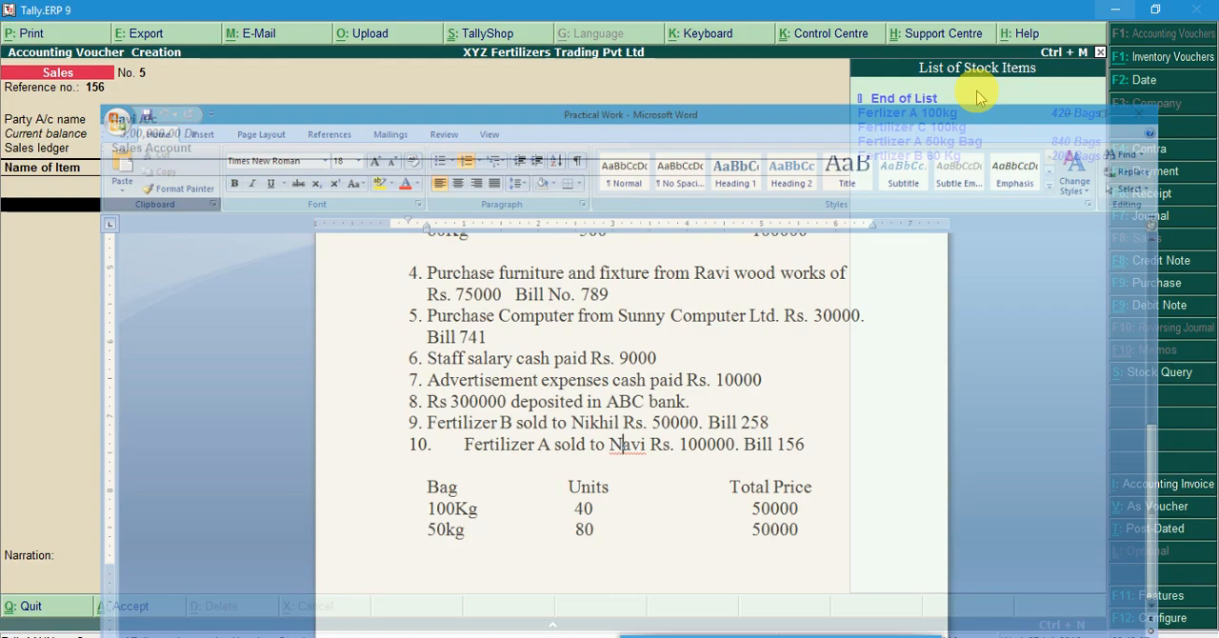
left_click(940, 115)
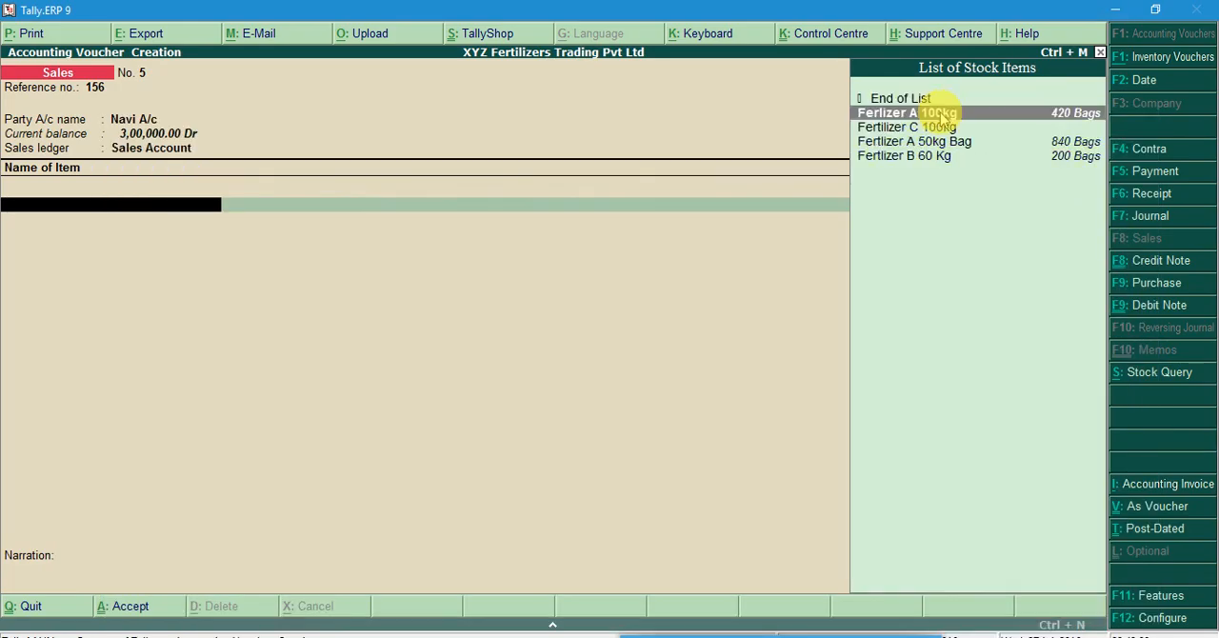
key("Return")
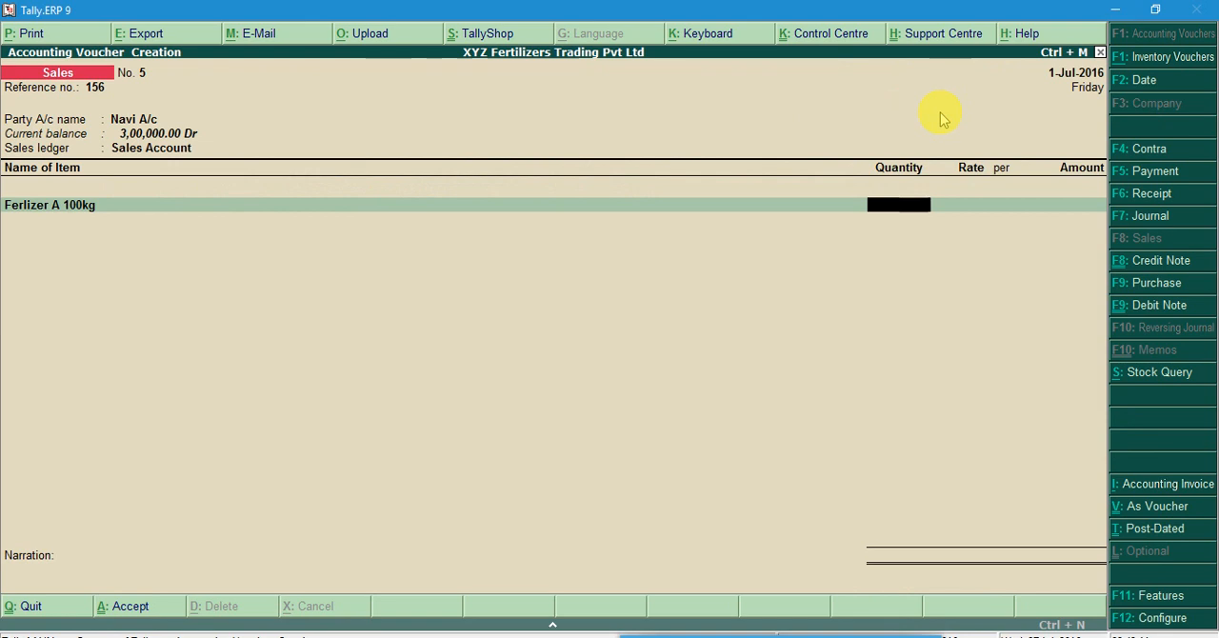
type("40")
key("Return")
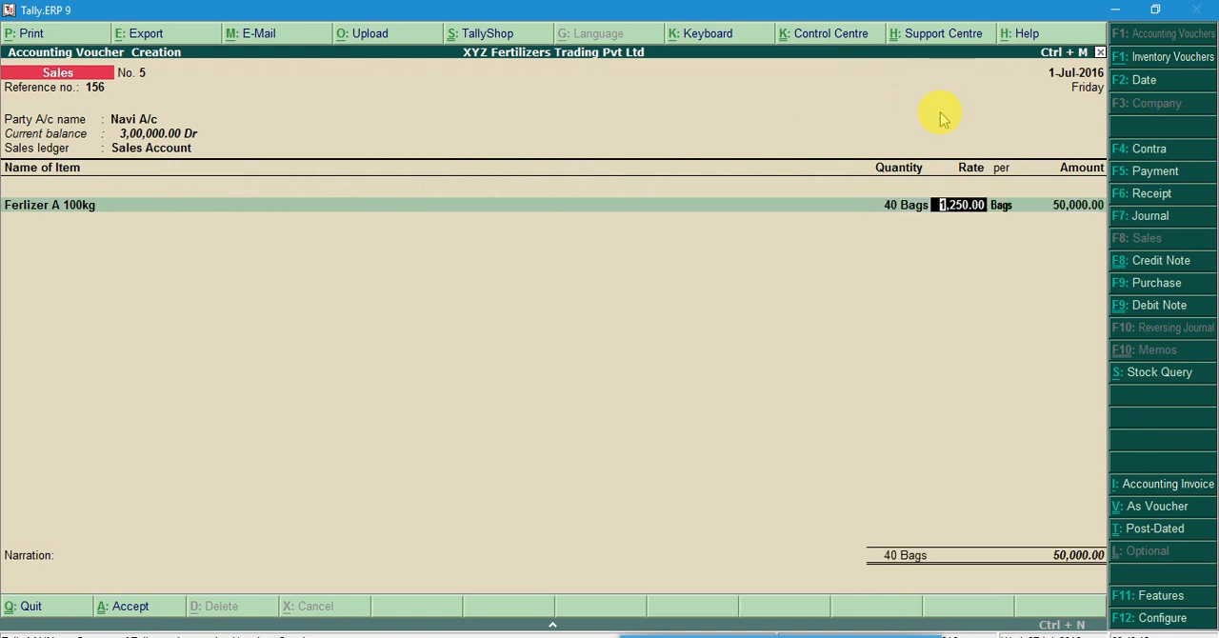
key("Return")
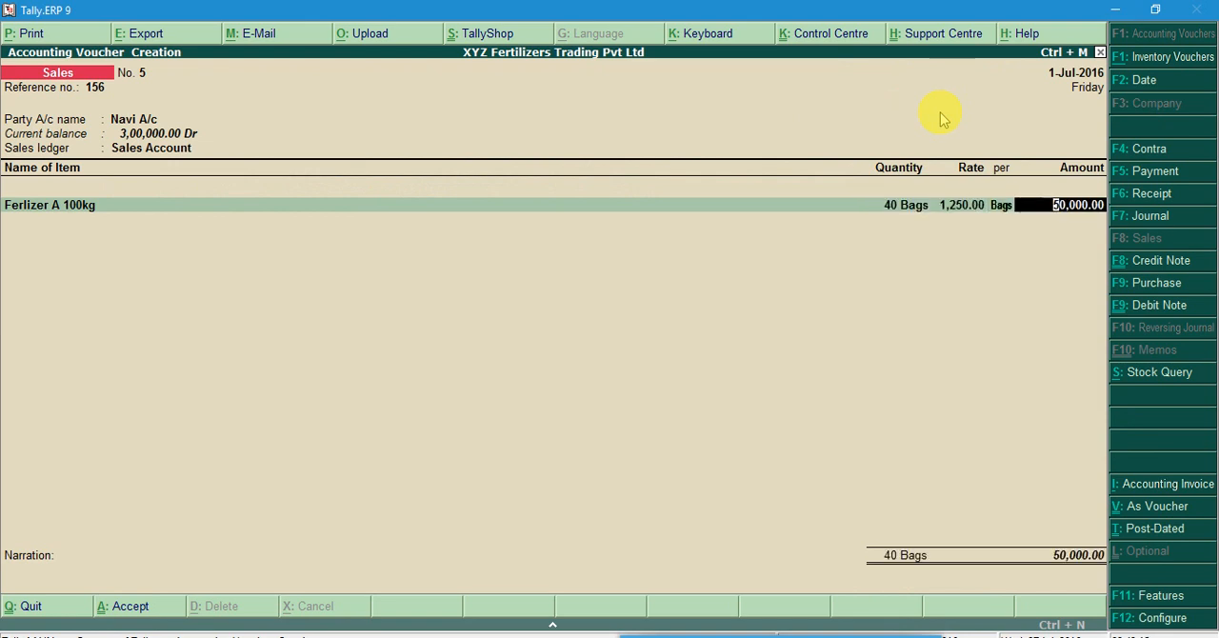
key("Return")
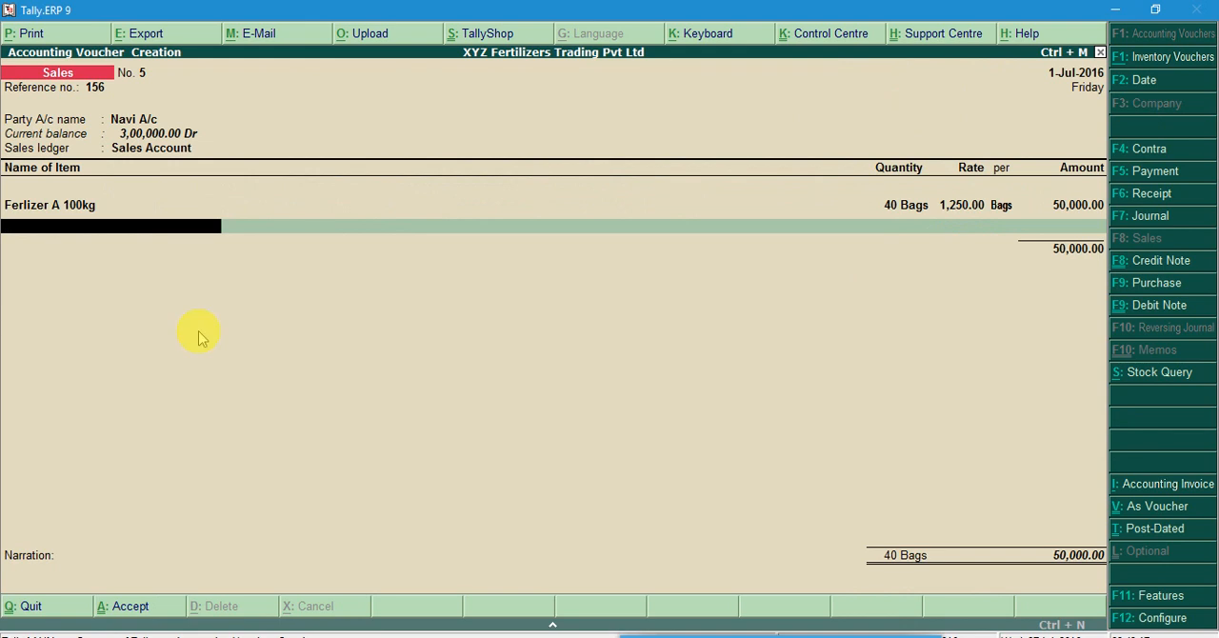
Add 80 bags of Fertlizer A 50kg Bag to the invoice at the 625.00 rate
key("space")
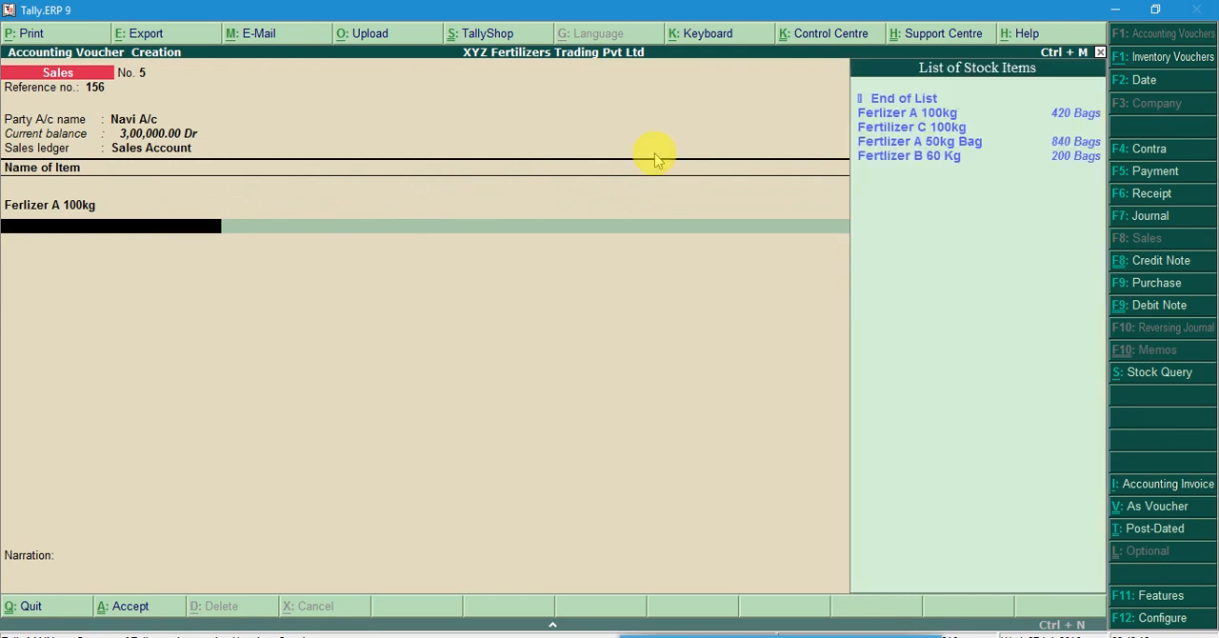
left_click(944, 144)
left_click(944, 144)
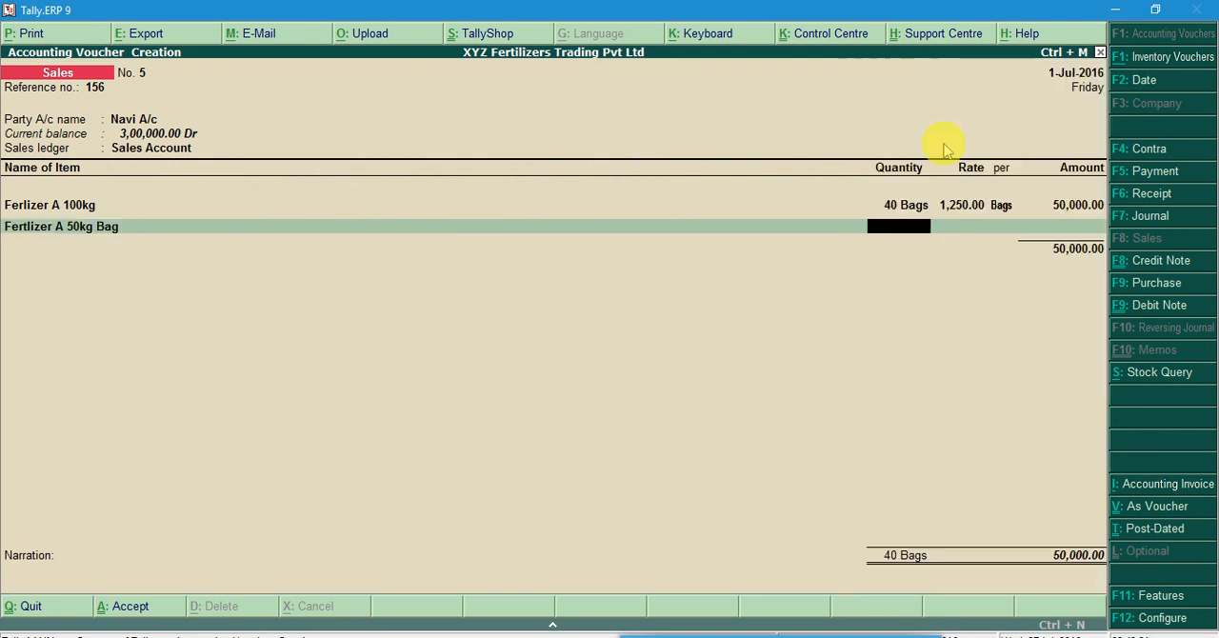
type("80")
key("Return")
key("Return")
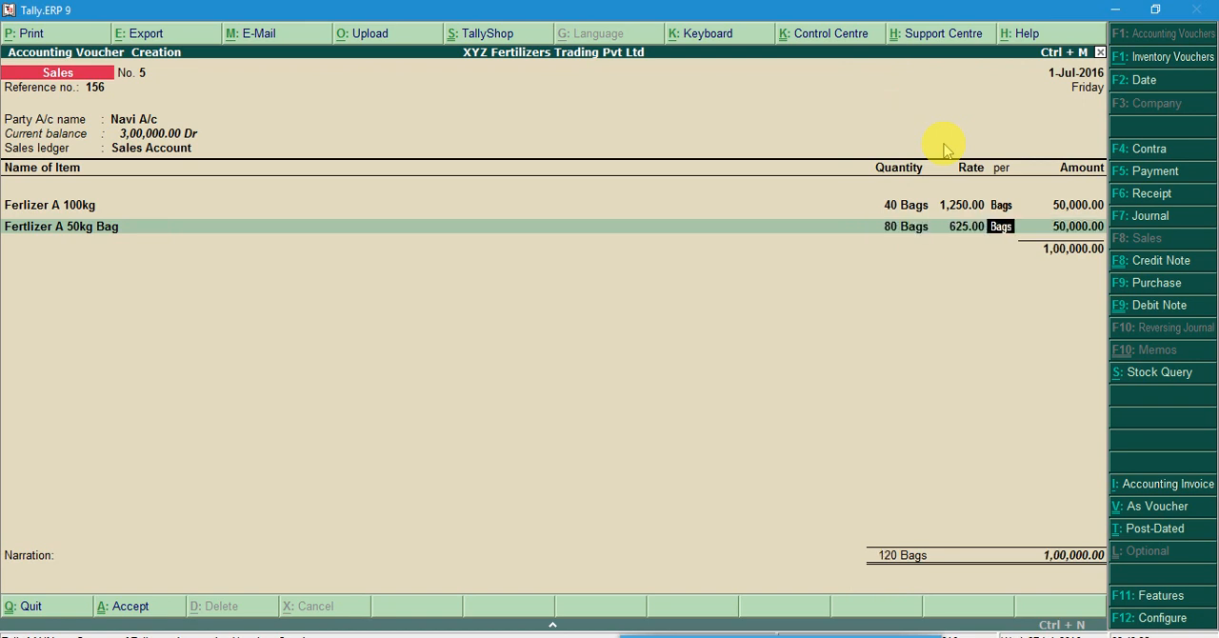
key("Return")
key("Return")
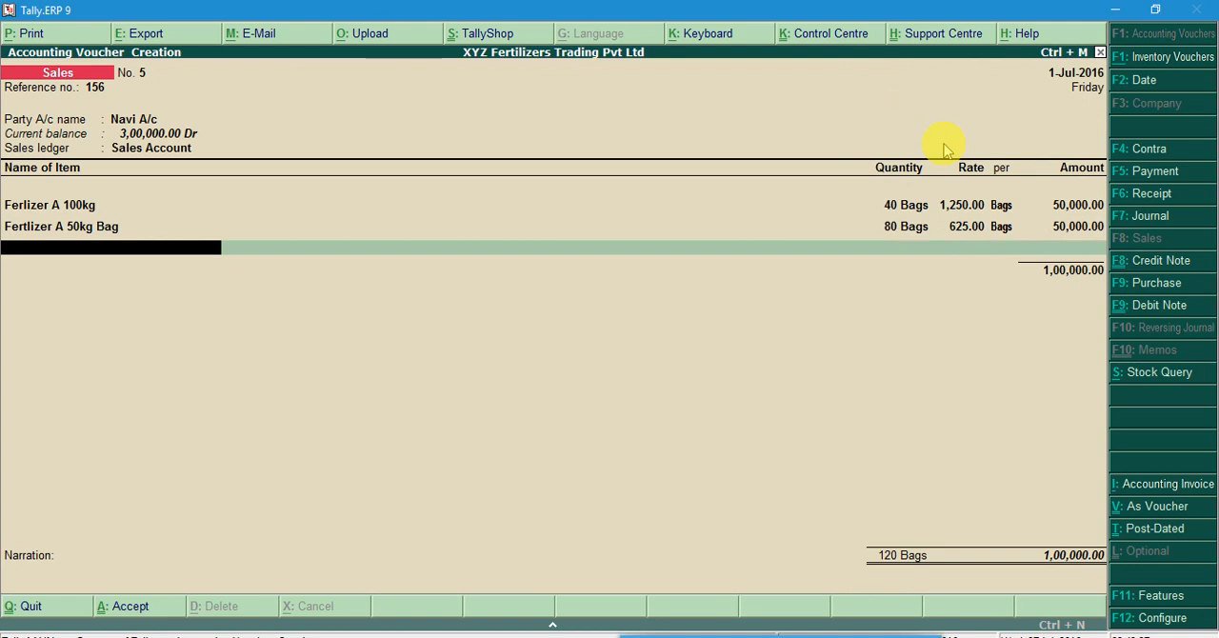
End the item list, enter the narration Bill No. 156 and save the sales invoice
key("Return")
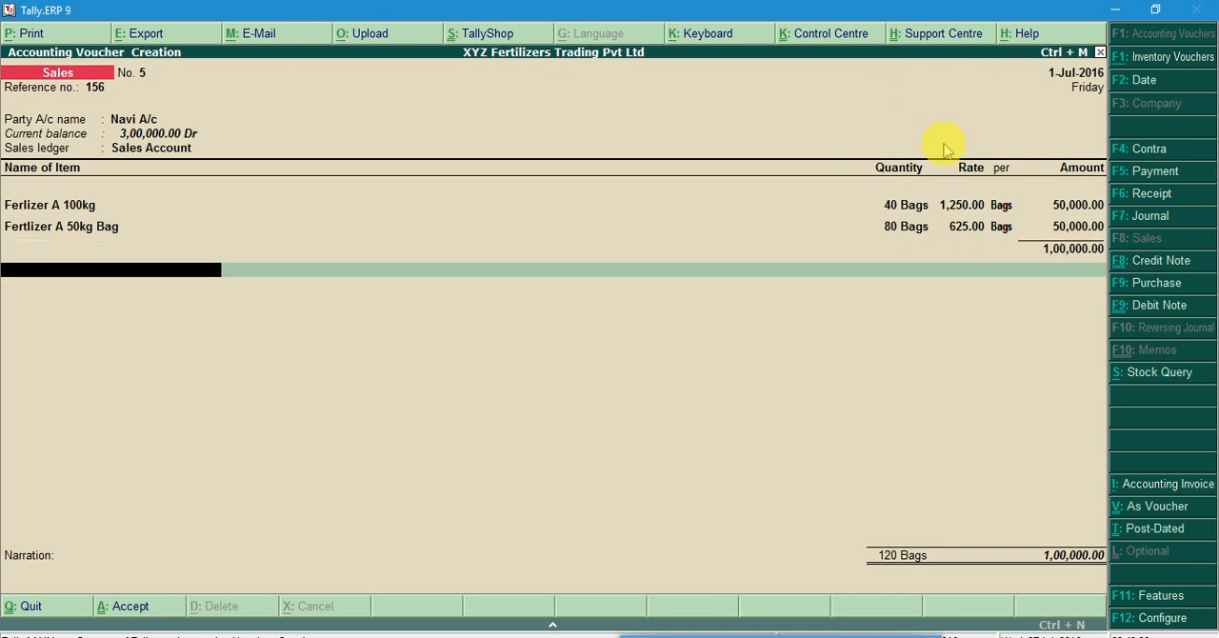
key("Return")
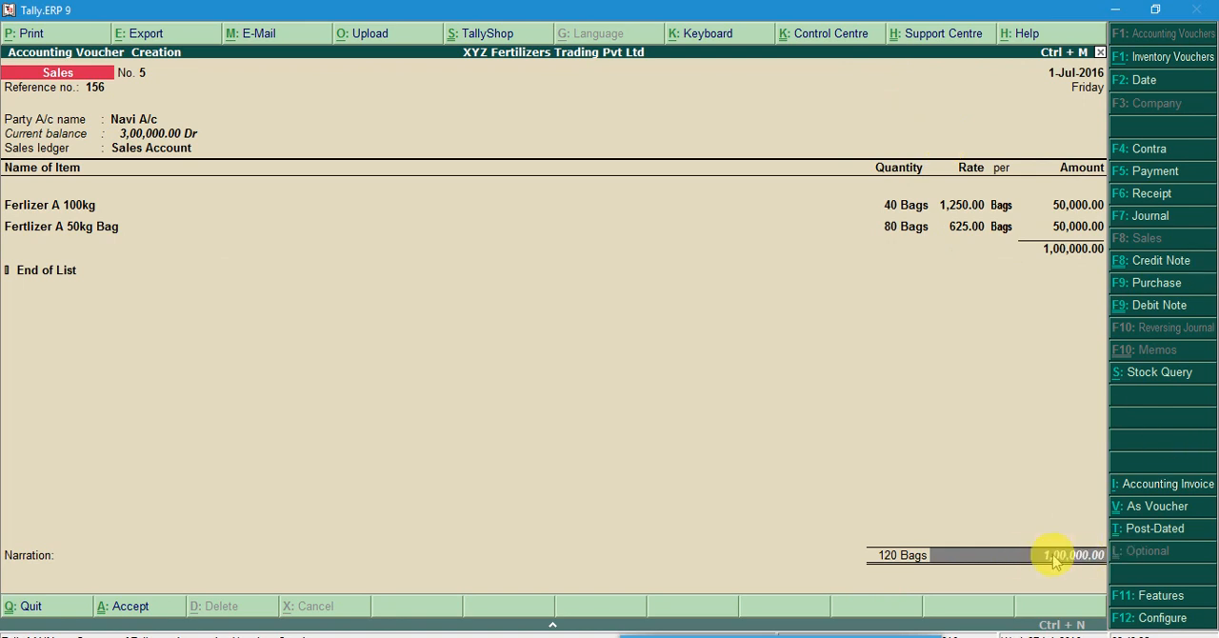
key("Return")
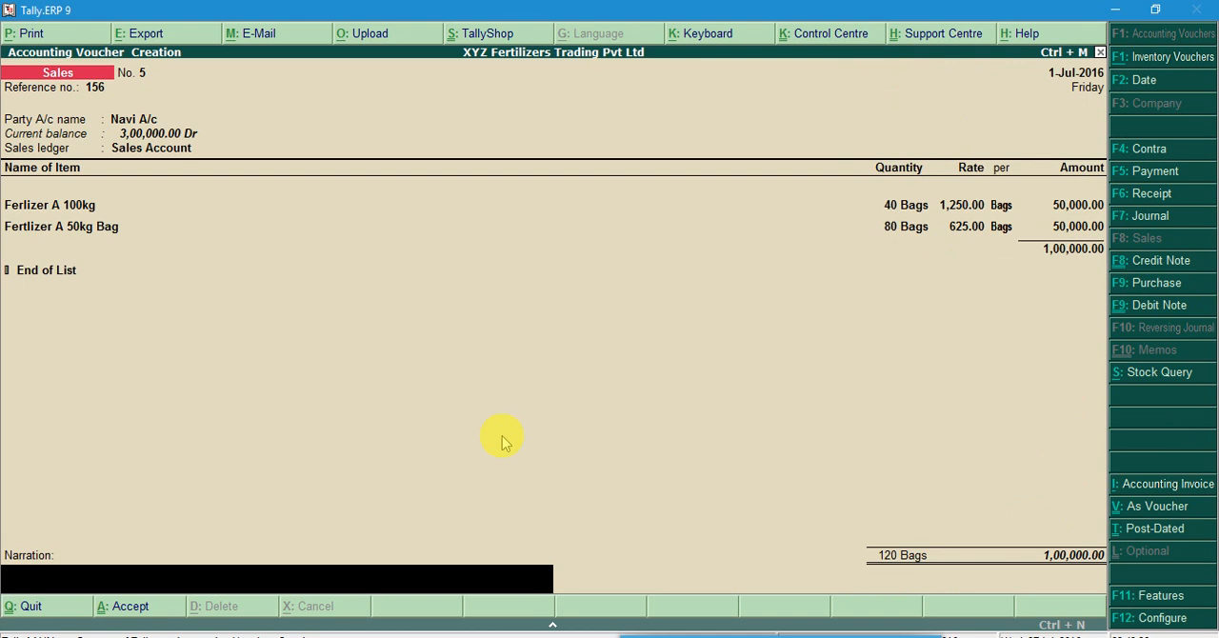
type("Bu")
key("BackSpace")
type("ill No. 156")
key("Return")
key("y")
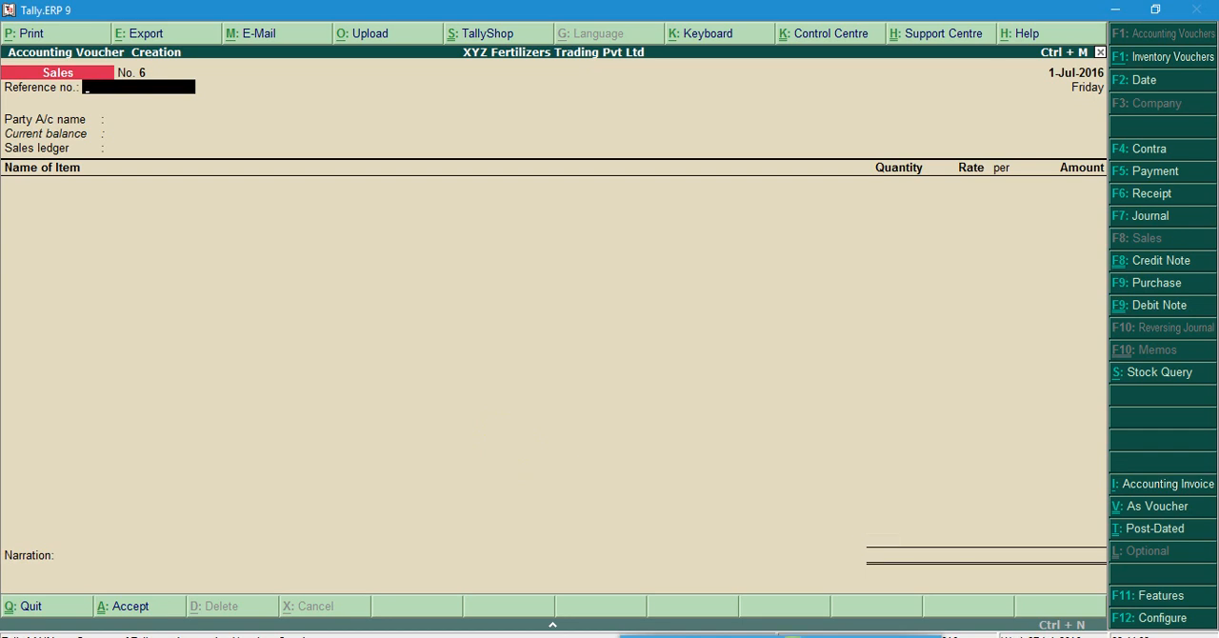
left_click(790, 632)
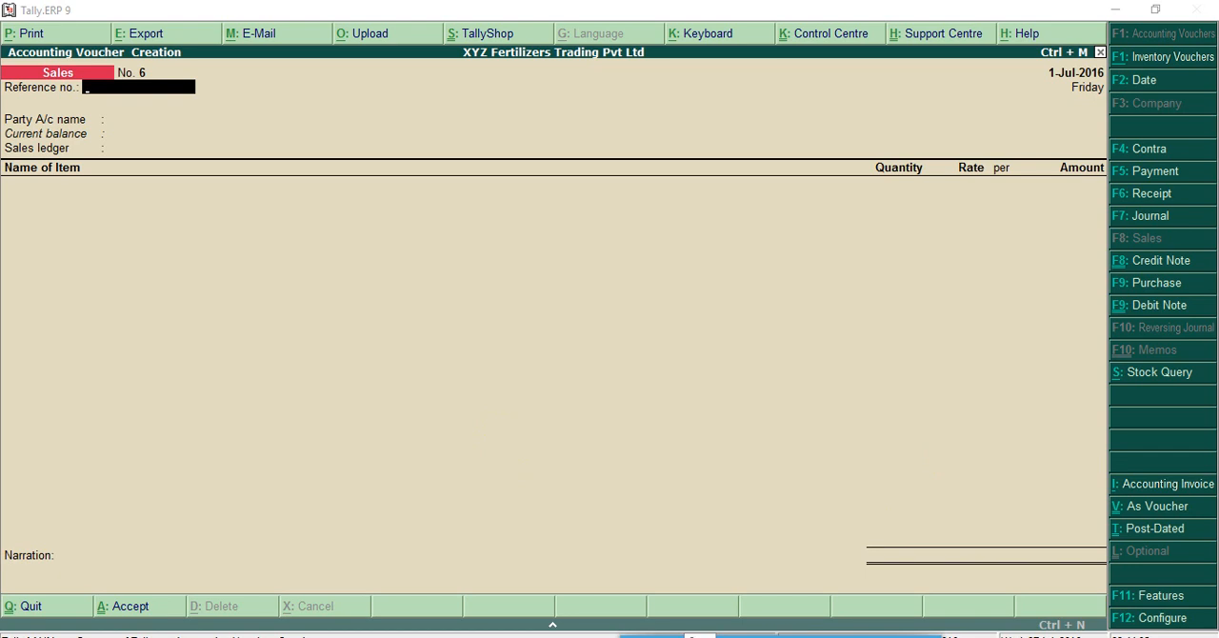